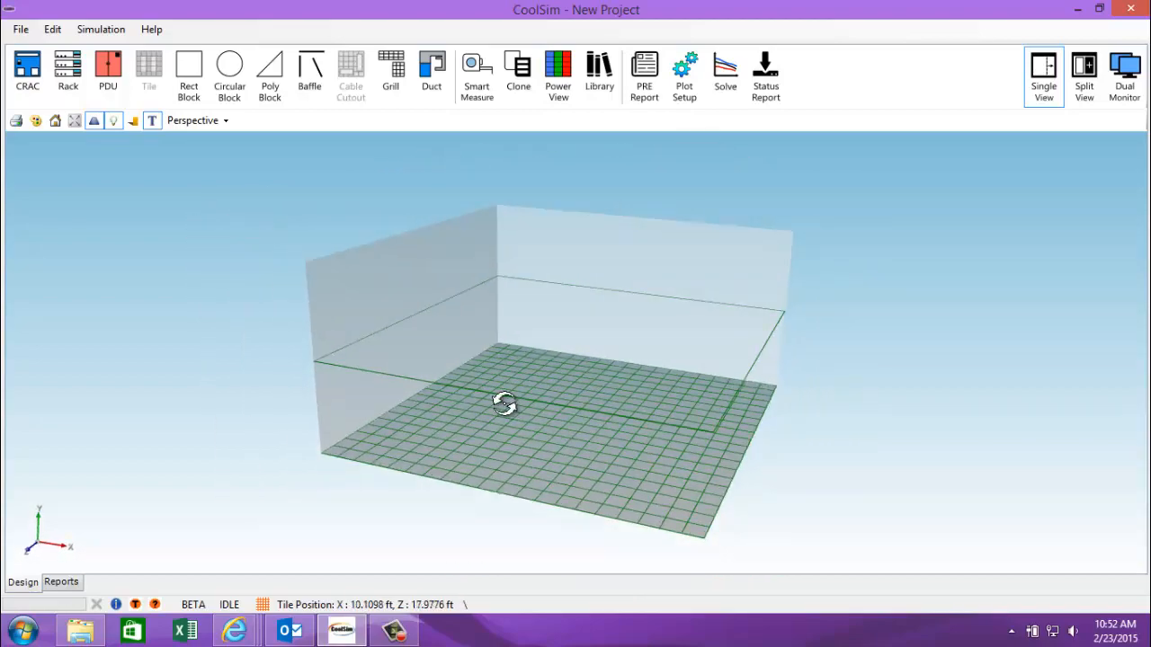
# Step: Open Room_0's Geometry settings showing the 40 × 40 ft floor, 10 ft height and 10 ft ceiling plenum
pyautogui.doubleClick(375, 293)
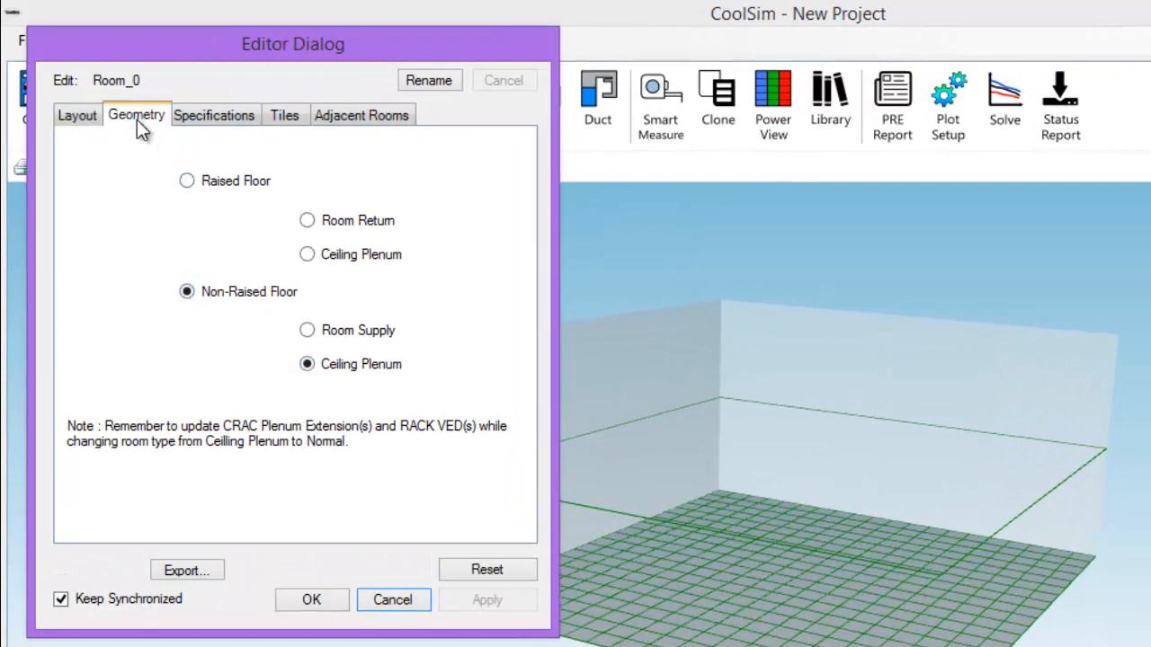
pyautogui.click(137, 120)
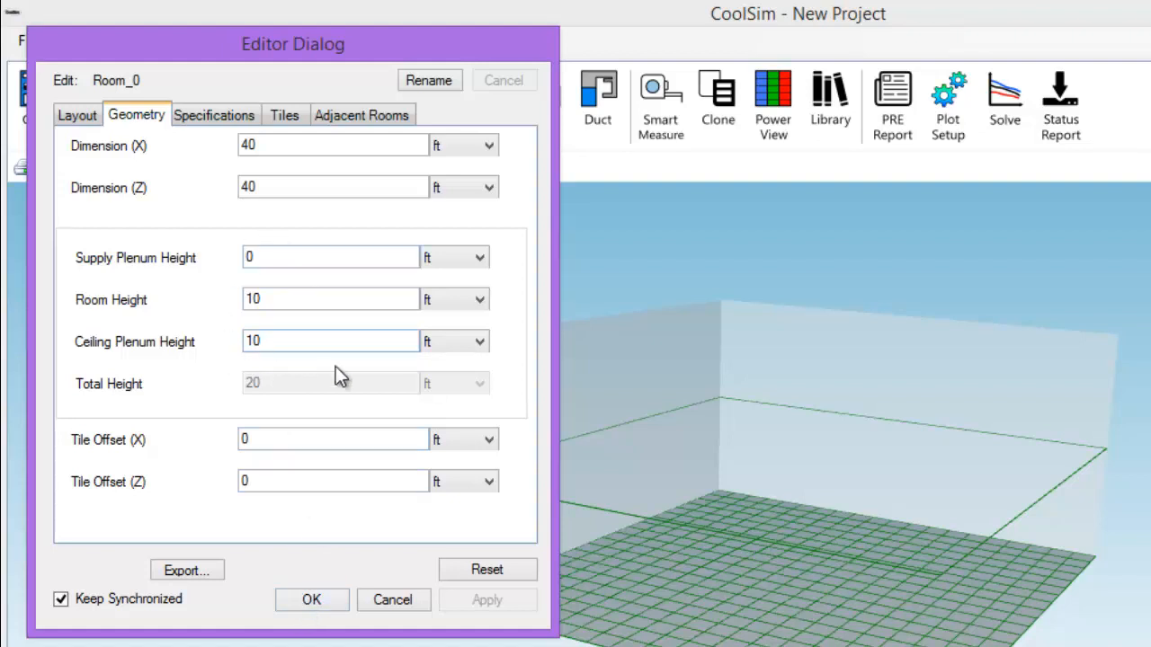
# Step: Accept the room settings and drop a CRAC unit onto the room floor
pyautogui.click(314, 606)
pyautogui.moveTo(576, 531); pyautogui.dragTo(468, 435)
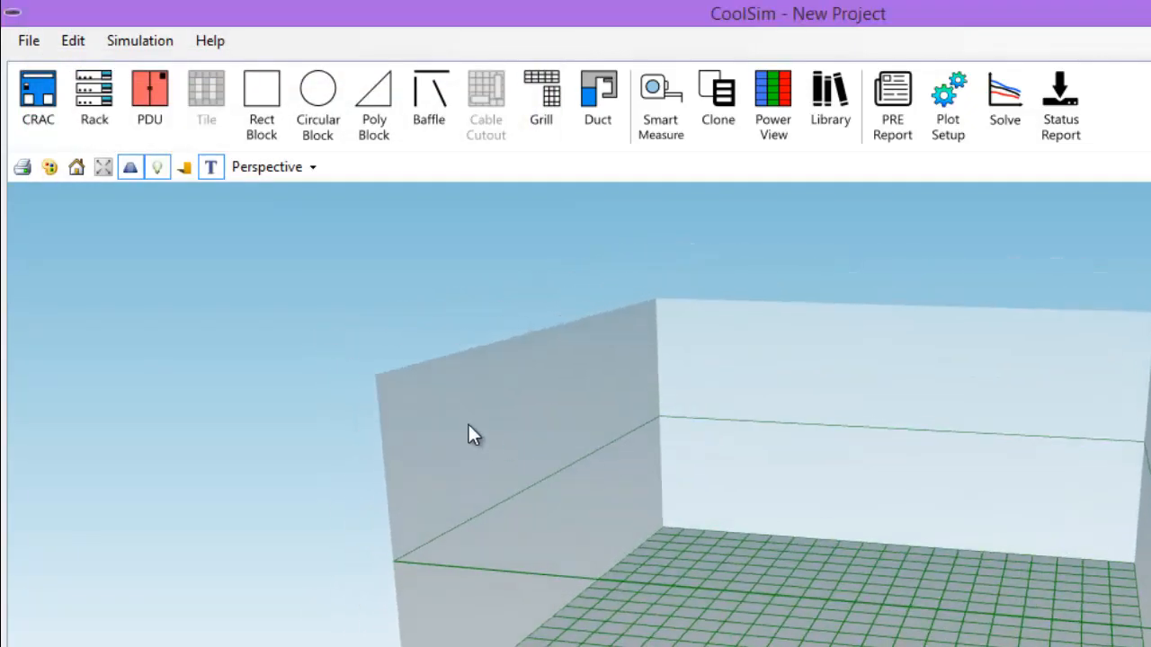
pyautogui.moveTo(42, 97); pyautogui.dragTo(593, 545)
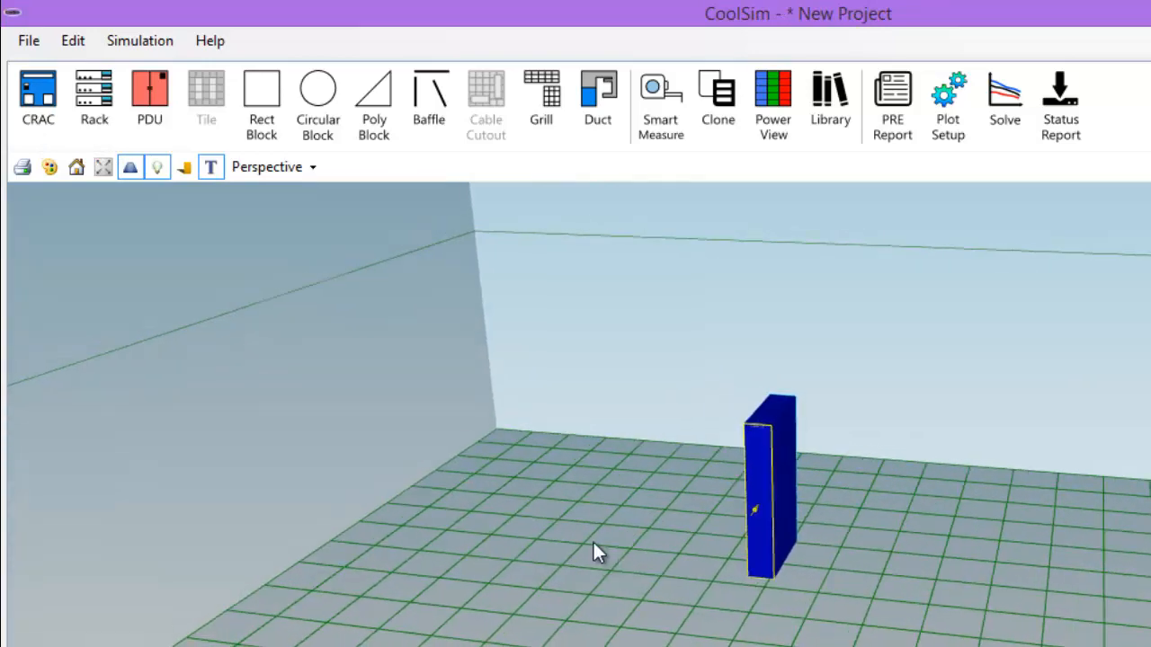
pyautogui.click(758, 492)
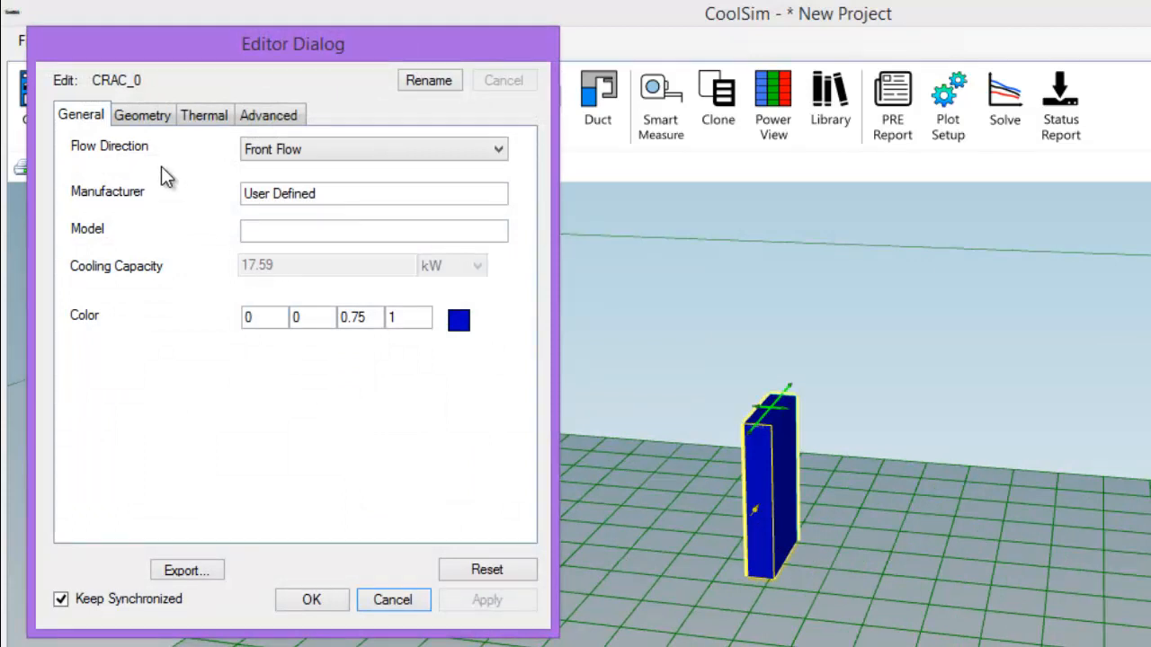
# Step: Rotate the CRAC a quarter turn and size it 2 ft X by 3 ft Z, 3 ft high
pyautogui.click(155, 121)
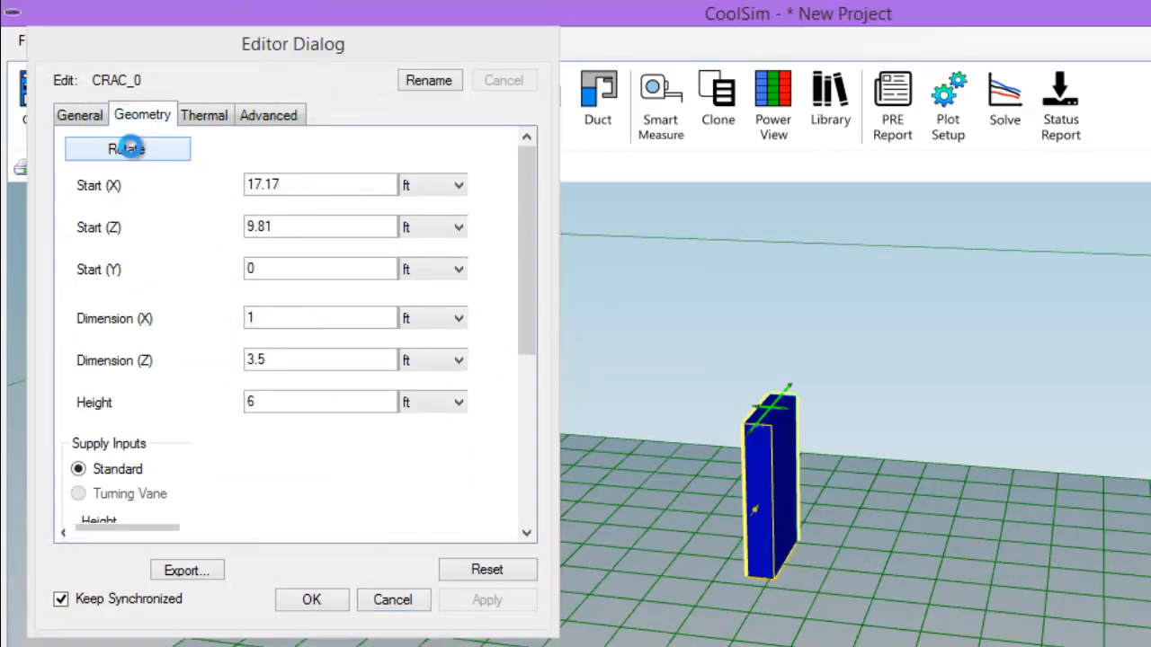
pyautogui.click(130, 151)
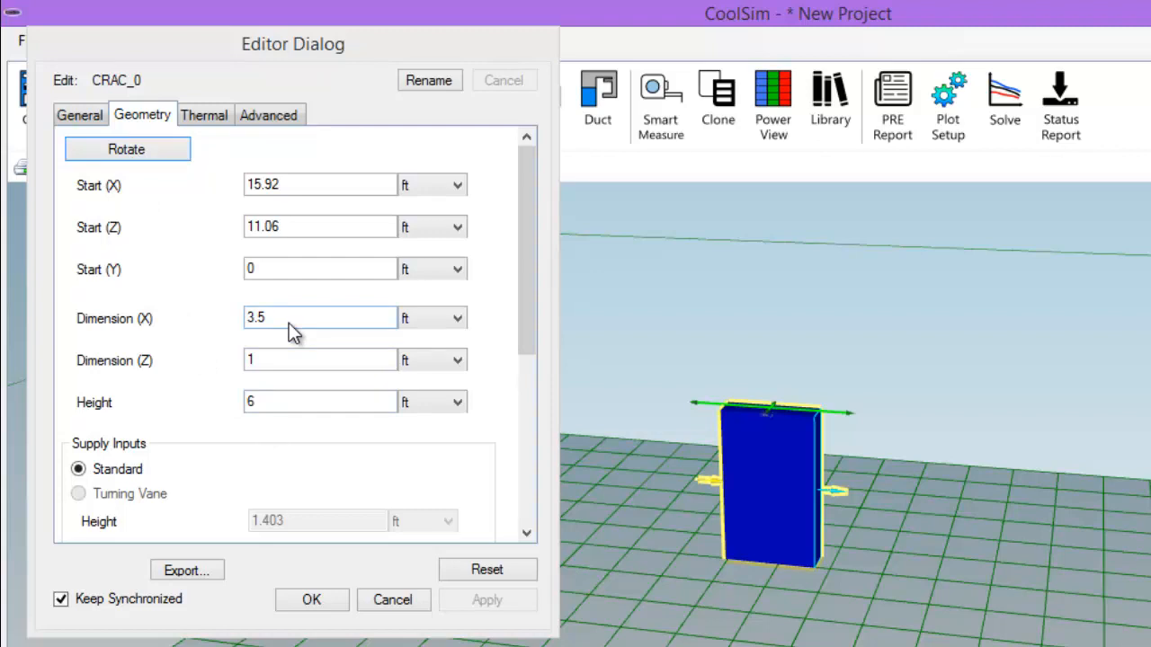
pyautogui.doubleClick(270, 402)
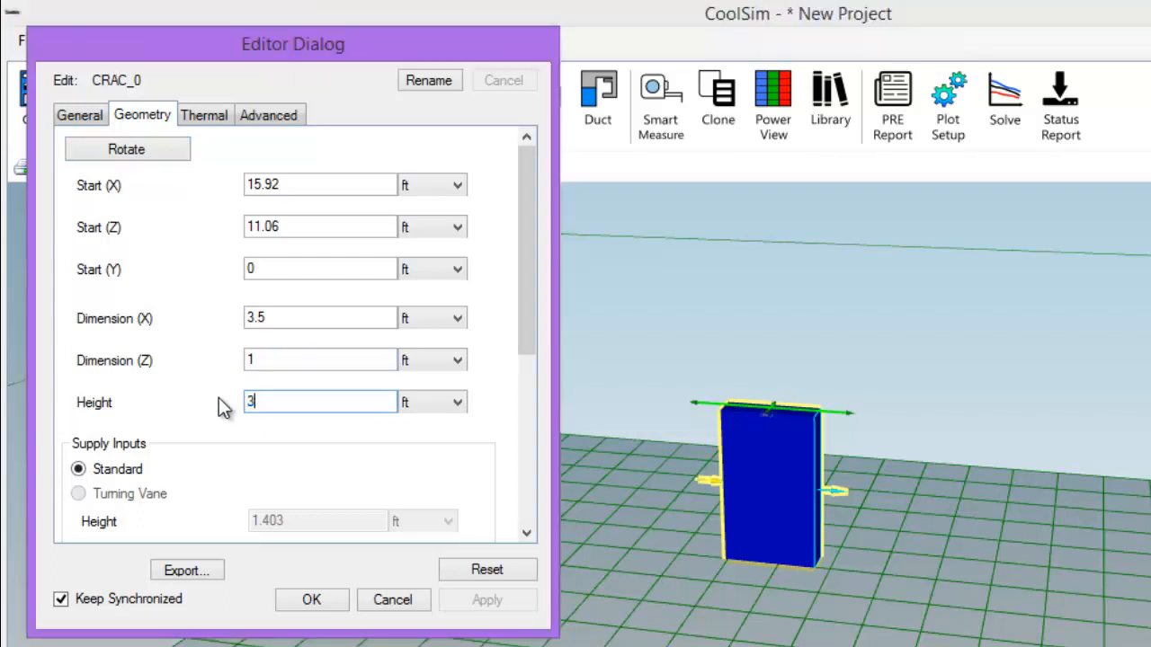
pyautogui.click(268, 360)
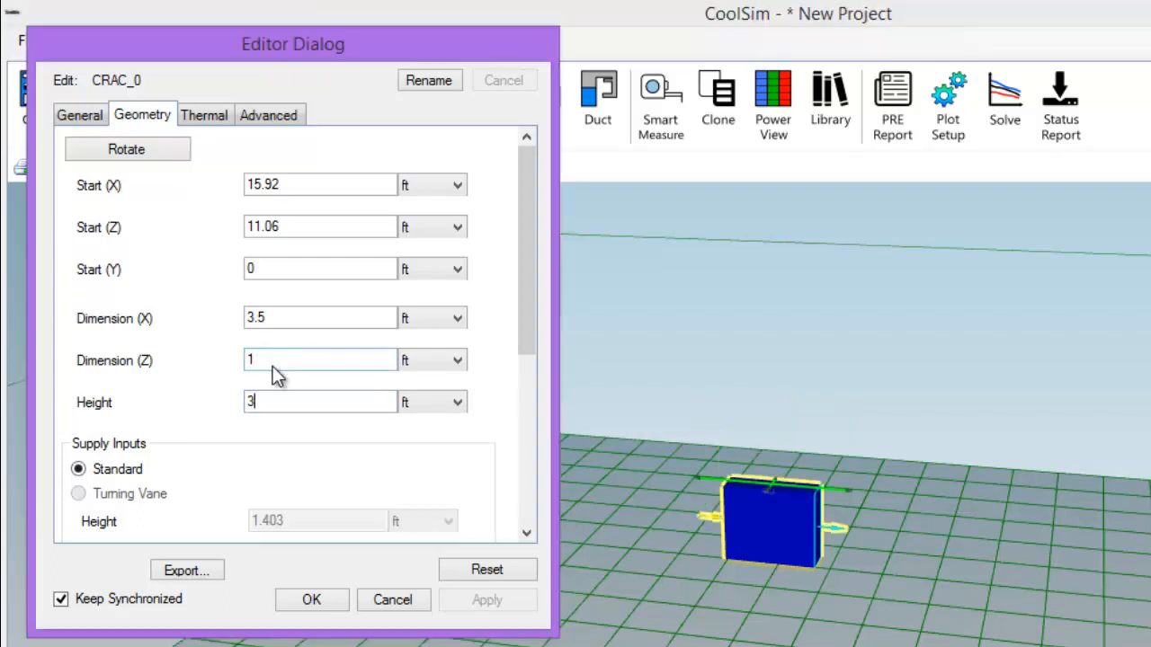
pyautogui.press('BackSpace')
pyautogui.write('3')
pyautogui.click(224, 357)
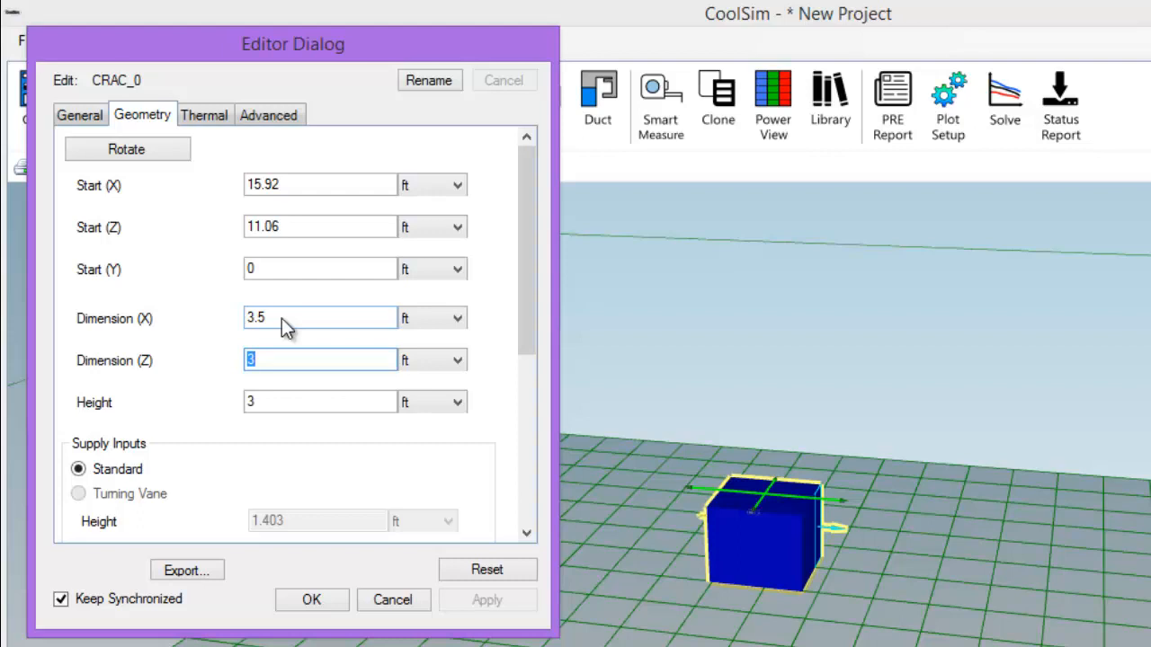
pyautogui.moveTo(281, 319); pyautogui.dragTo(244, 322)
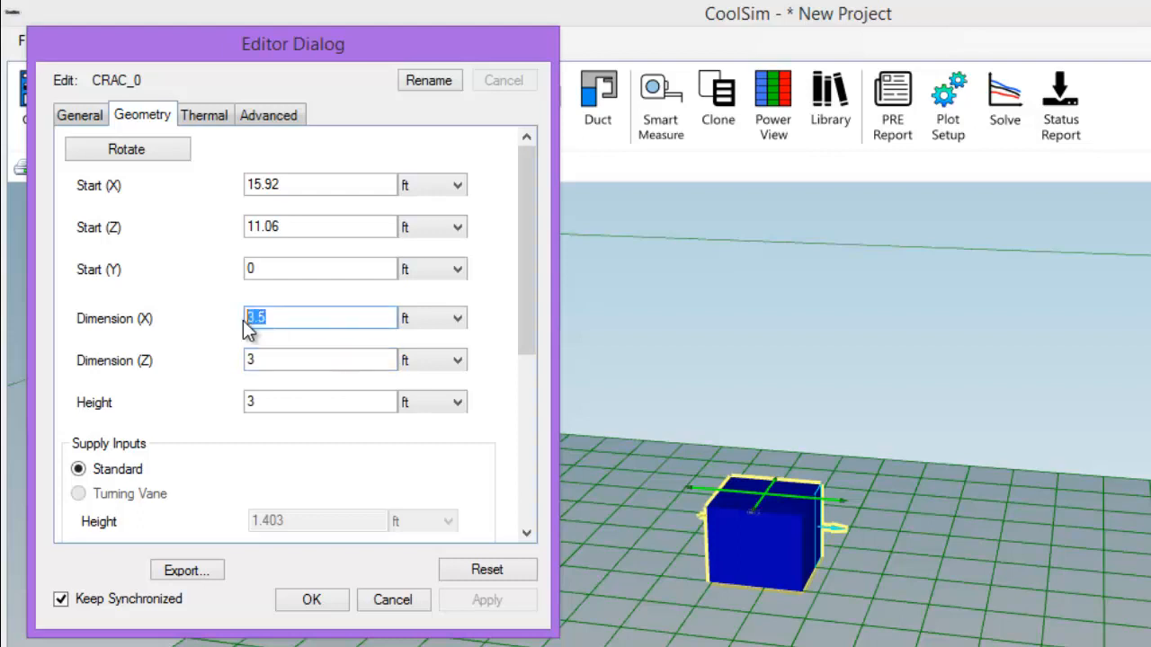
pyautogui.write('1')
pyautogui.doubleClick(242, 324)
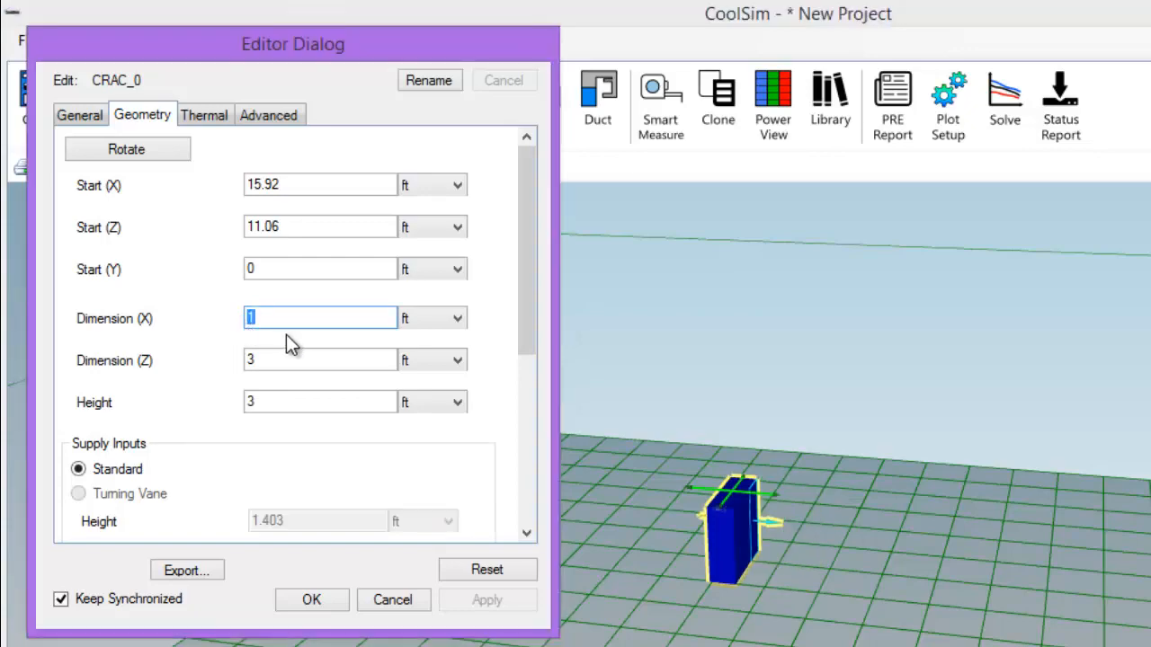
pyautogui.write('2')
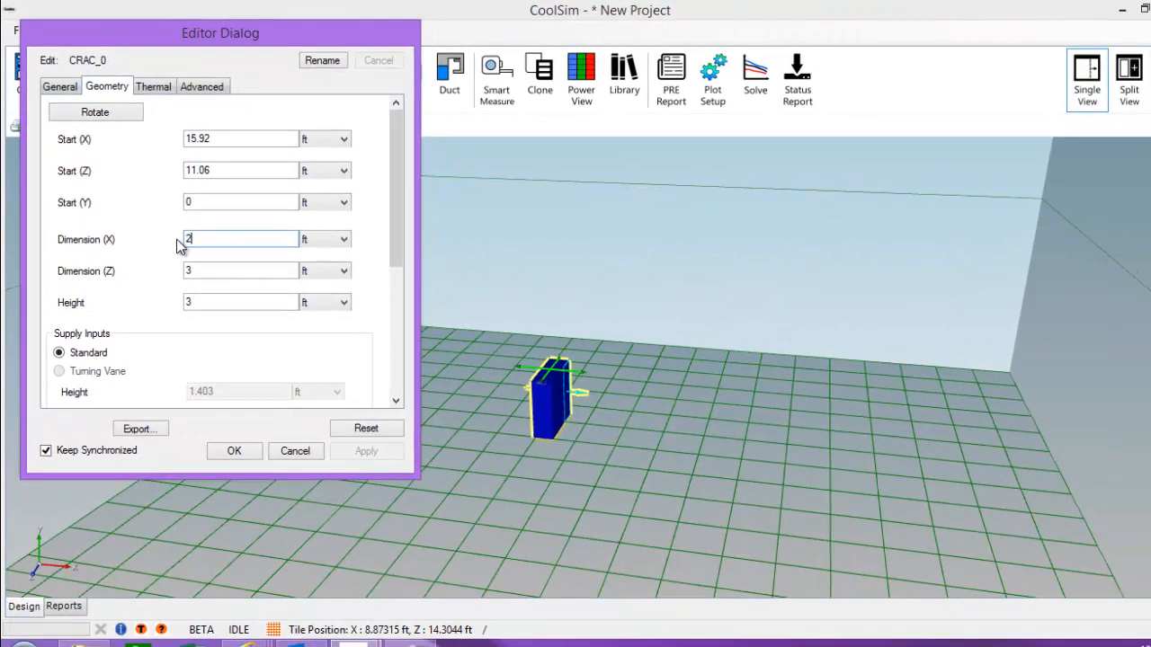
pyautogui.doubleClick(177, 241)
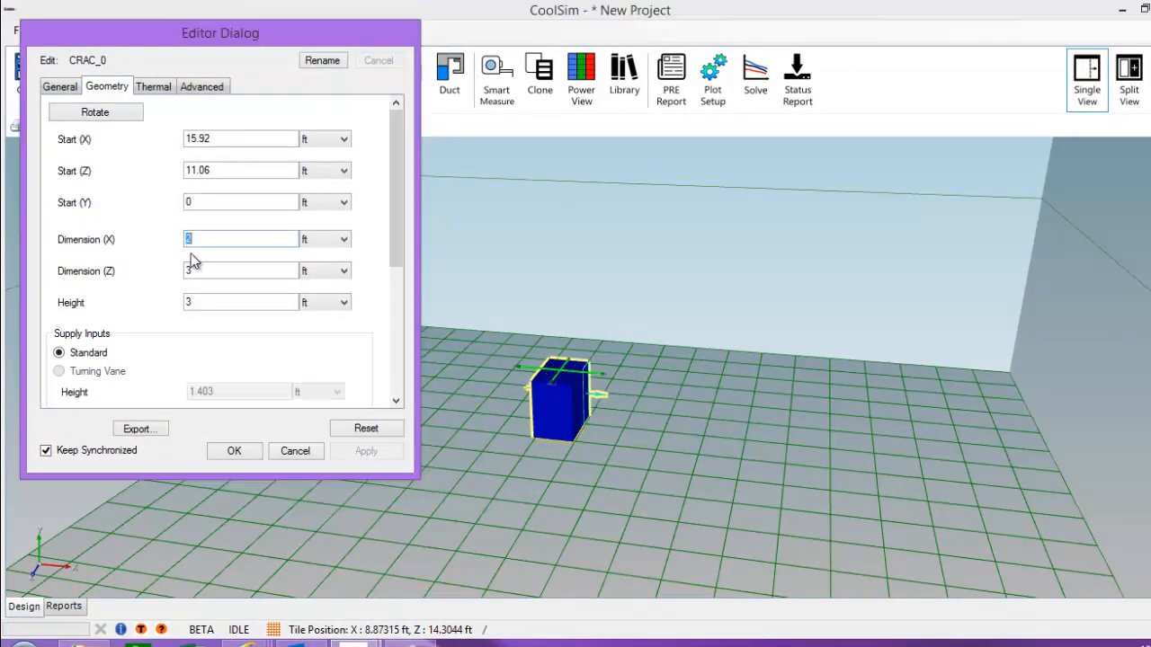
# Step: Orbit and tilt the view to look down on the resized CRAC unit
pyautogui.moveTo(648, 456); pyautogui.dragTo(486, 441)
pyautogui.scroll(4, 536, 439)
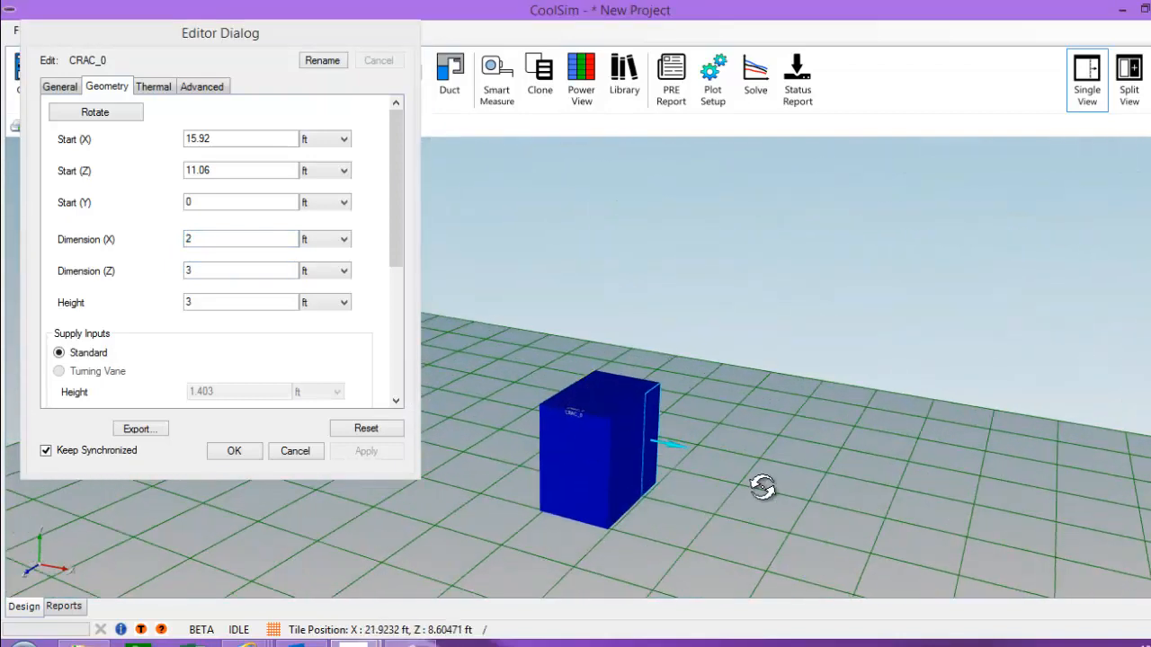
pyautogui.moveTo(763, 486); pyautogui.dragTo(552, 469)
pyautogui.scroll(-1, 555, 471)
pyautogui.moveTo(770, 493); pyautogui.dragTo(752, 454, button='middle')
pyautogui.moveTo(557, 438); pyautogui.dragTo(604, 286)
pyautogui.scroll(2, 630, 330)
pyautogui.moveTo(556, 374); pyautogui.dragTo(567, 394)
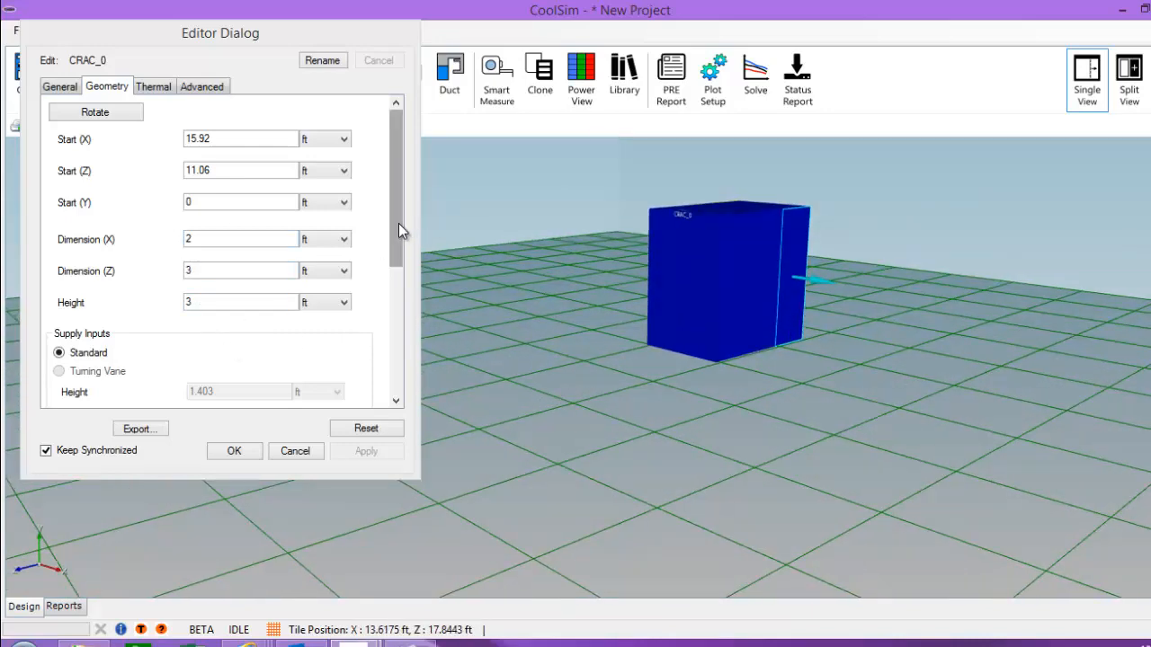
pyautogui.moveTo(398, 223); pyautogui.dragTo(393, 373)
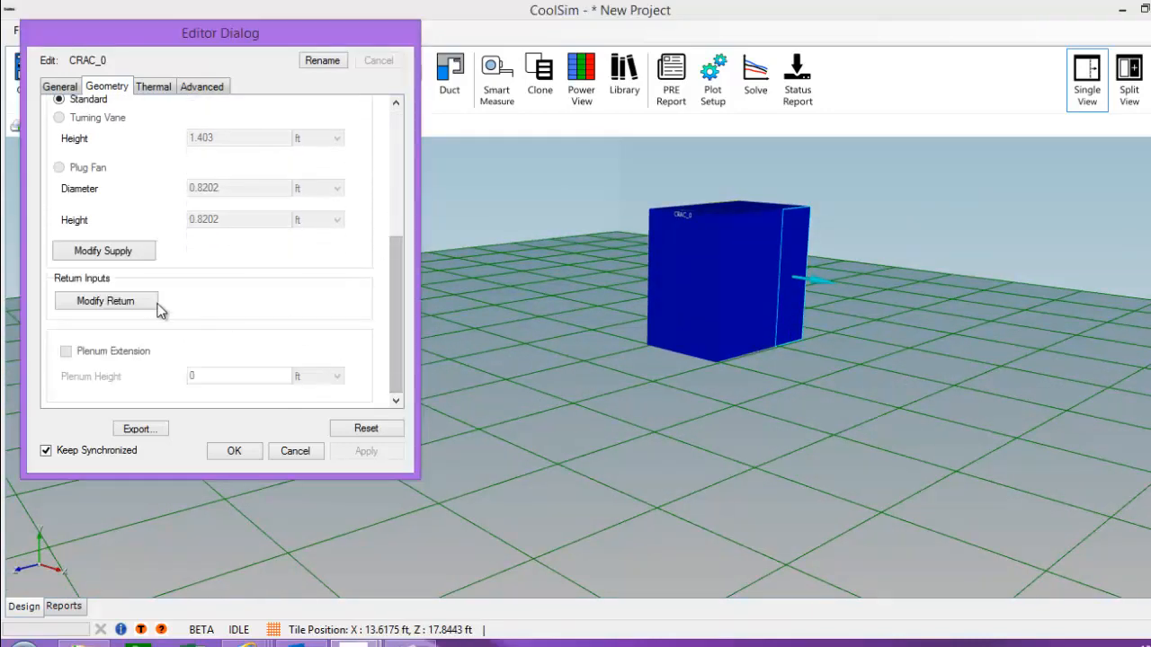
# Step: Auto-distribute the CRAC's supply opening to a single 3 ft by 3 ft opening and apply it
pyautogui.click(105, 256)
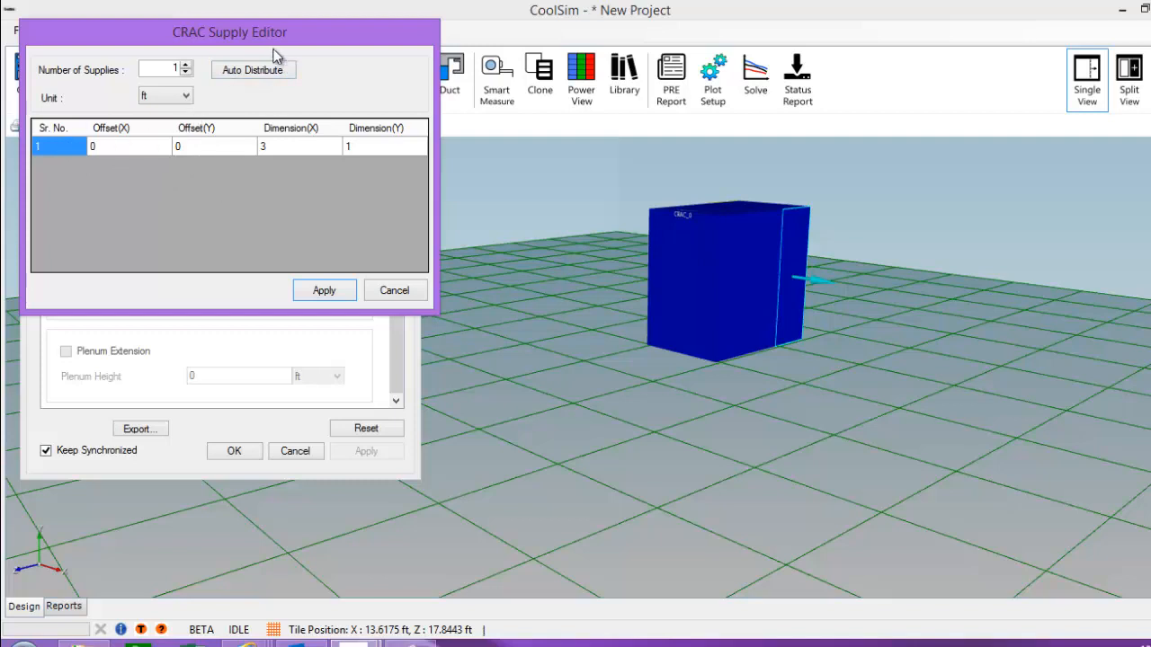
pyautogui.click(257, 72)
pyautogui.click(256, 72)
pyautogui.click(337, 295)
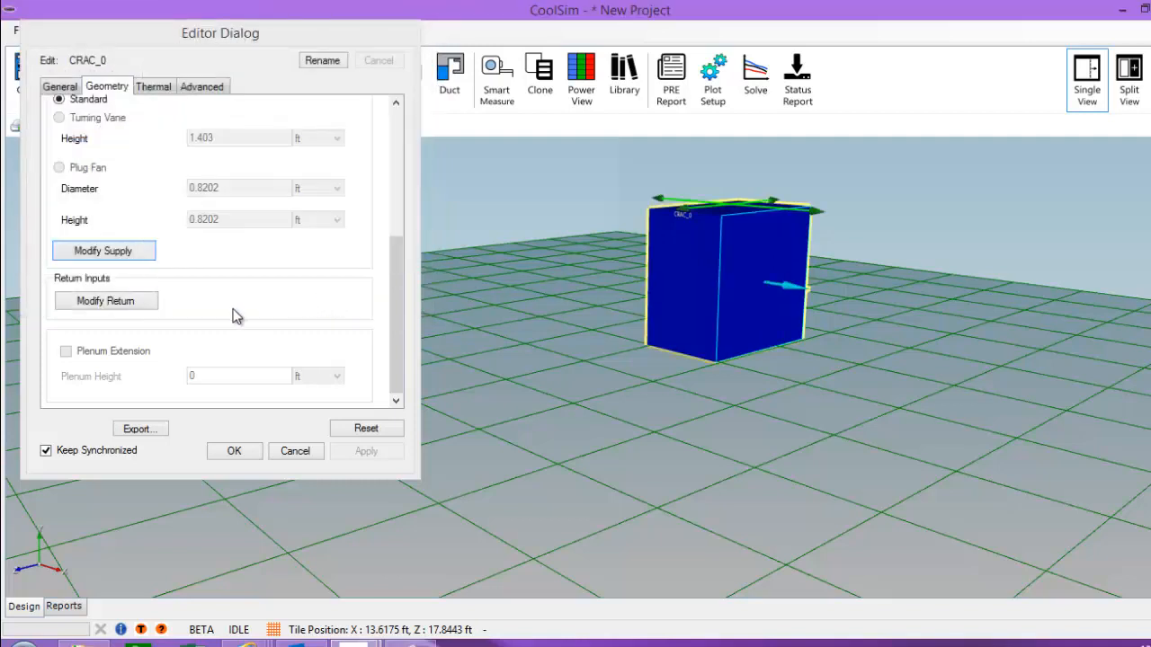
# Step: Apply the CRAC's return opening settings and close its Editor Dialog
pyautogui.click(120, 303)
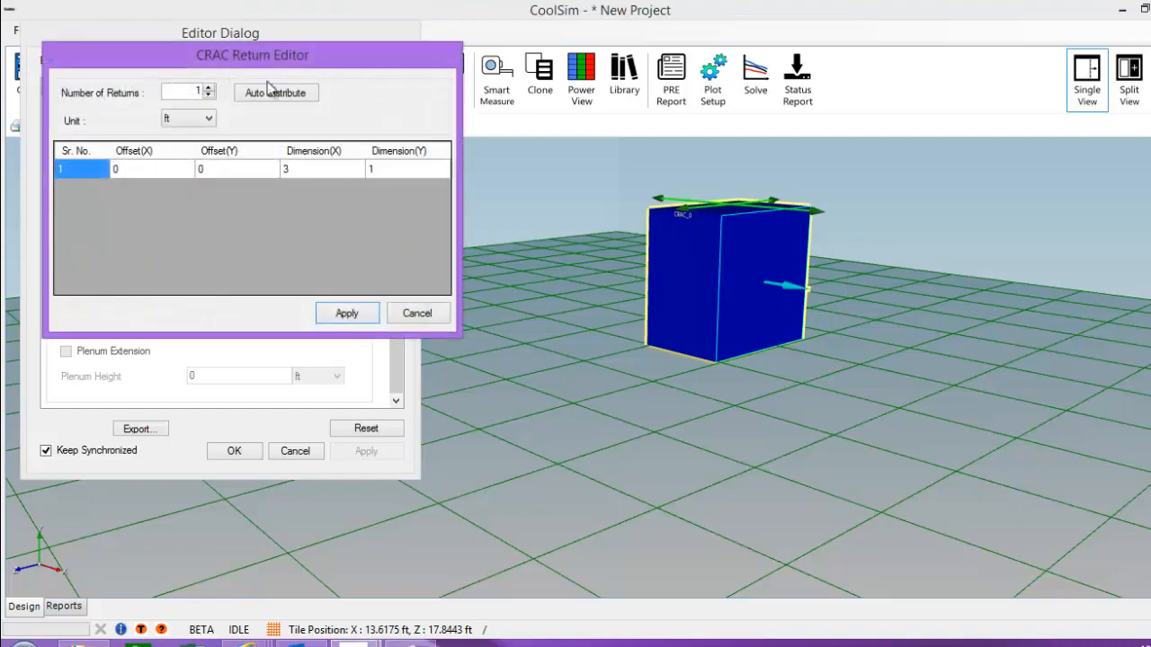
pyautogui.click(347, 313)
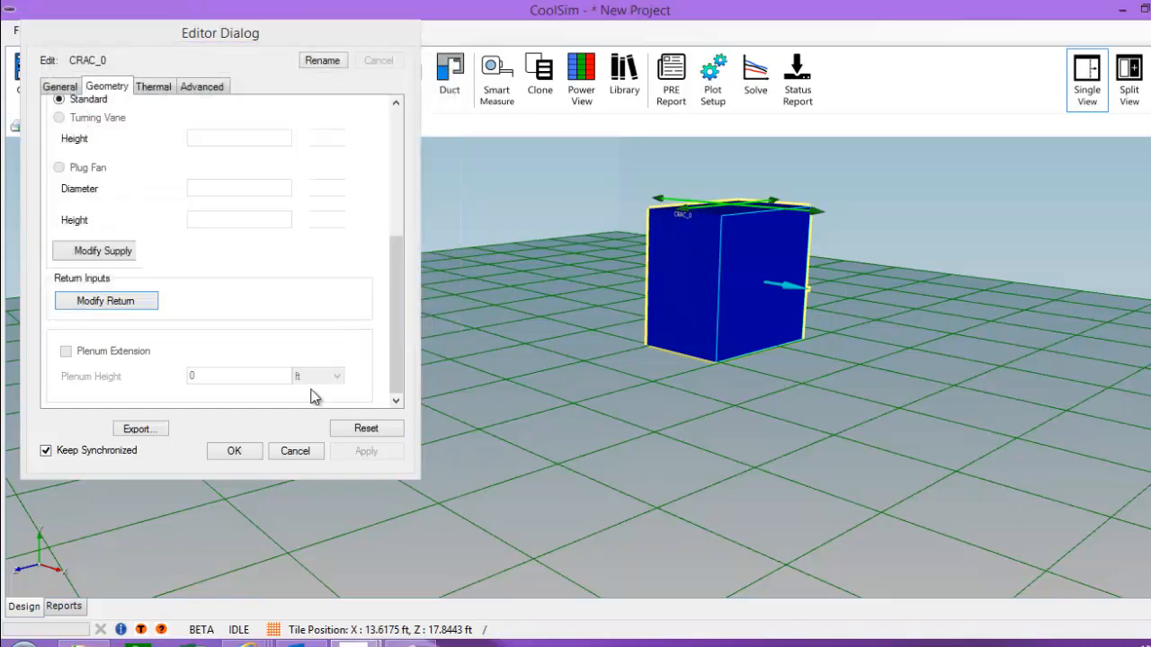
pyautogui.click(238, 455)
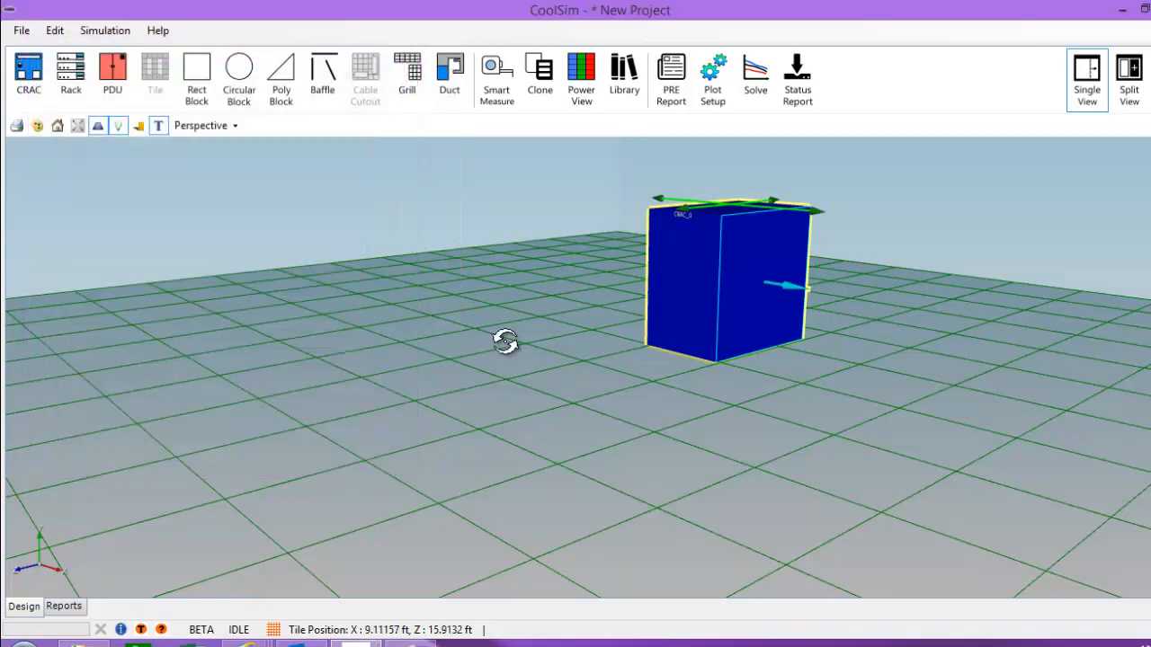
pyautogui.moveTo(505, 341); pyautogui.dragTo(481, 345)
pyautogui.click(477, 348)
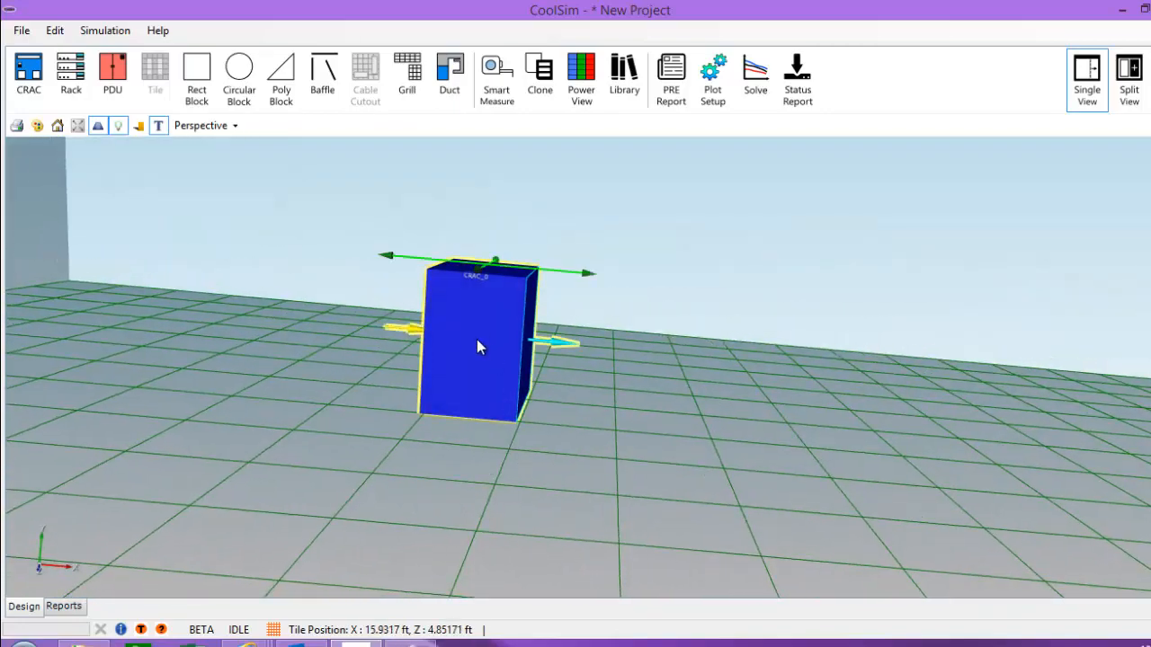
pyautogui.doubleClick(478, 347)
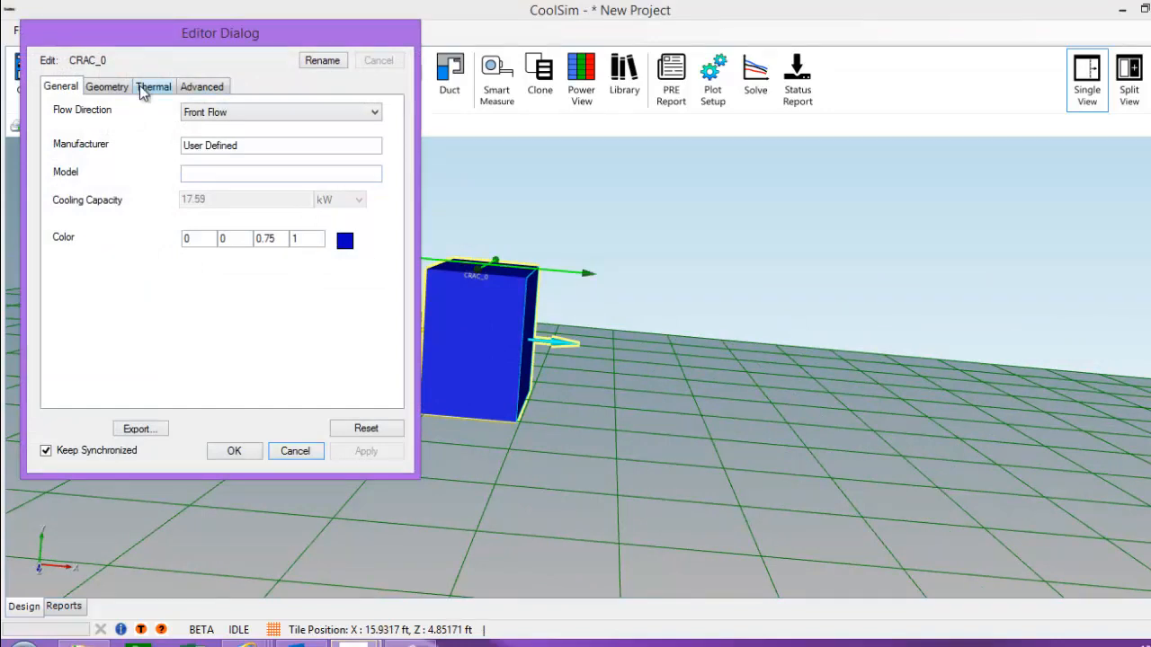
pyautogui.click(141, 86)
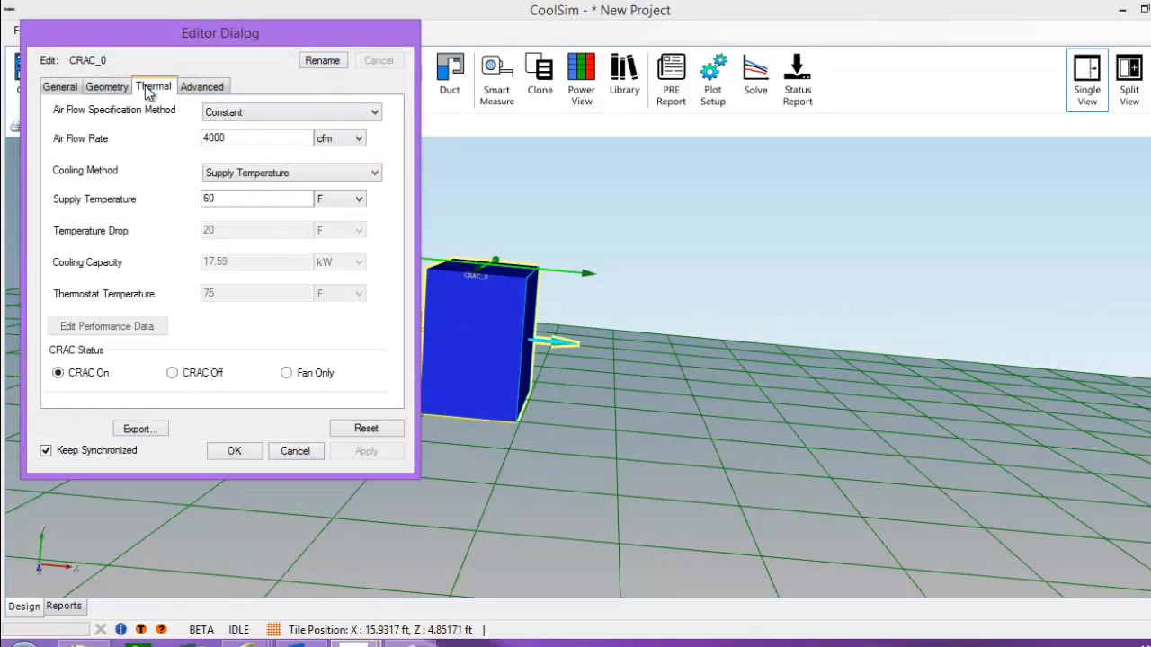
pyautogui.click(271, 140)
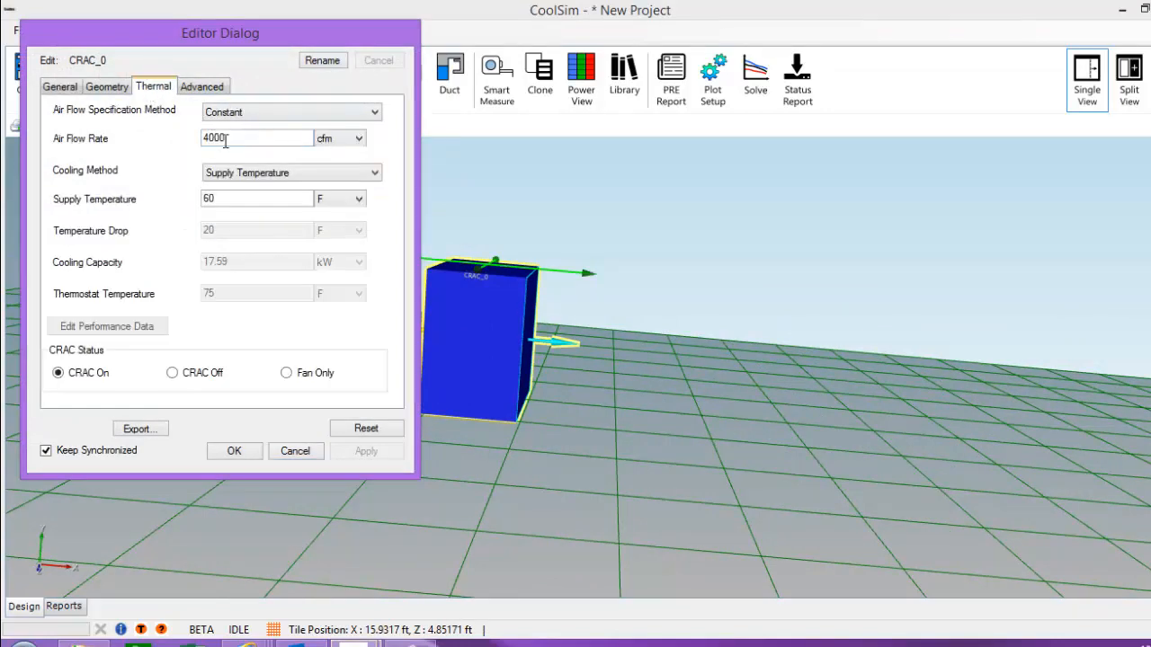
pyautogui.click(277, 180)
pyautogui.click(161, 171)
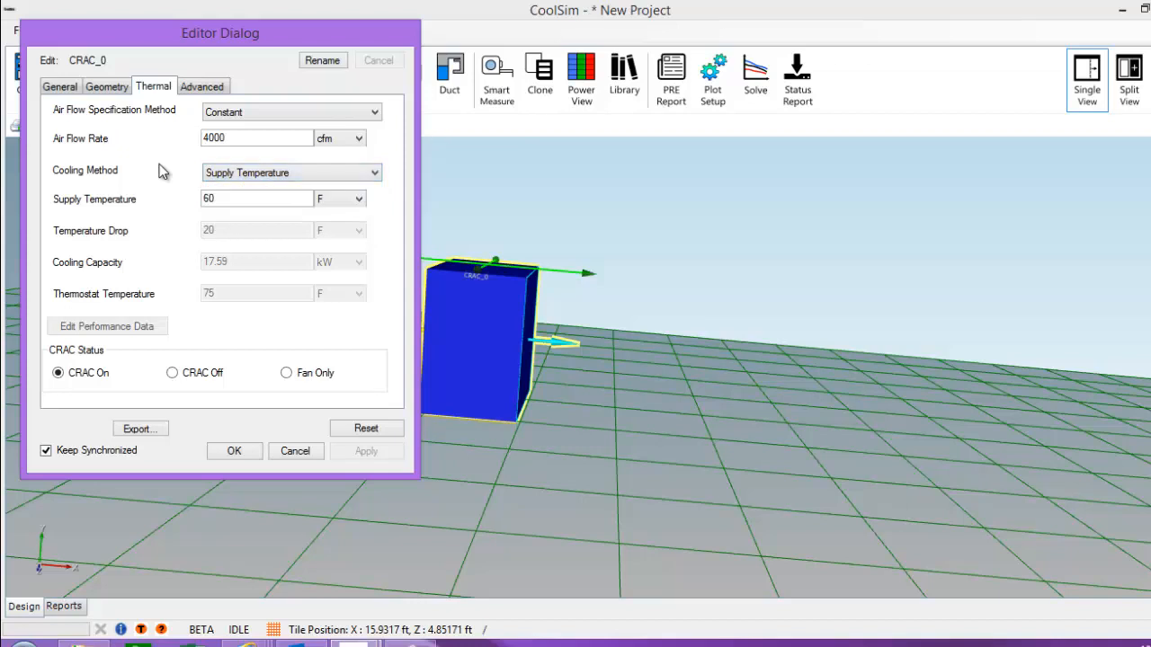
pyautogui.click(259, 179)
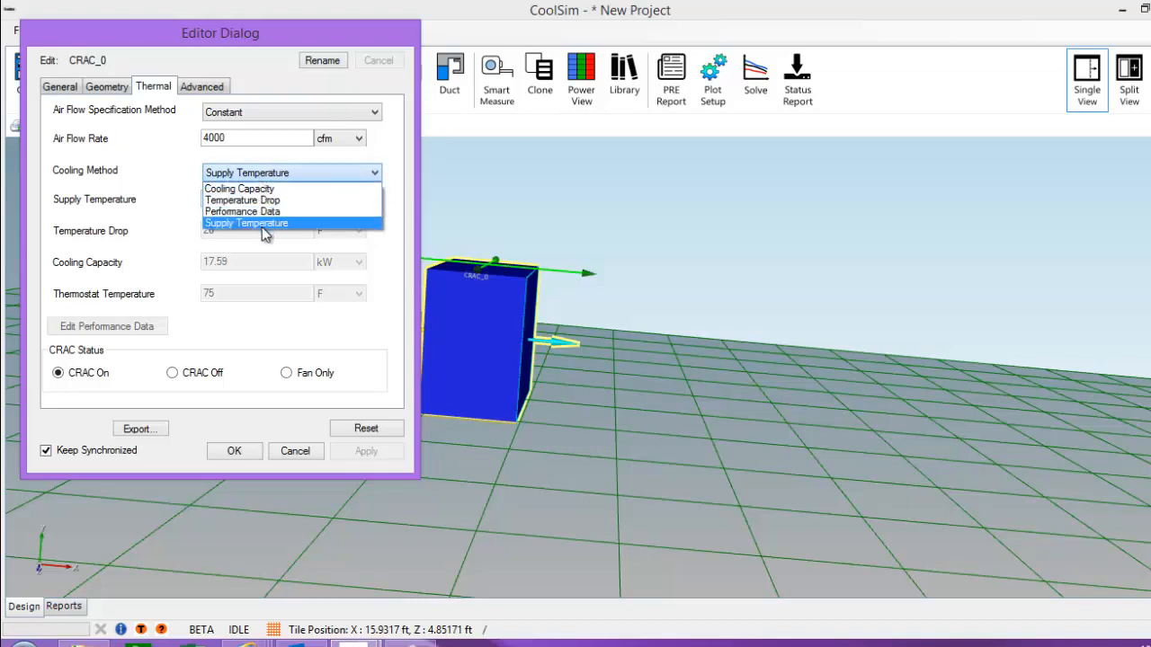
pyautogui.click(193, 171)
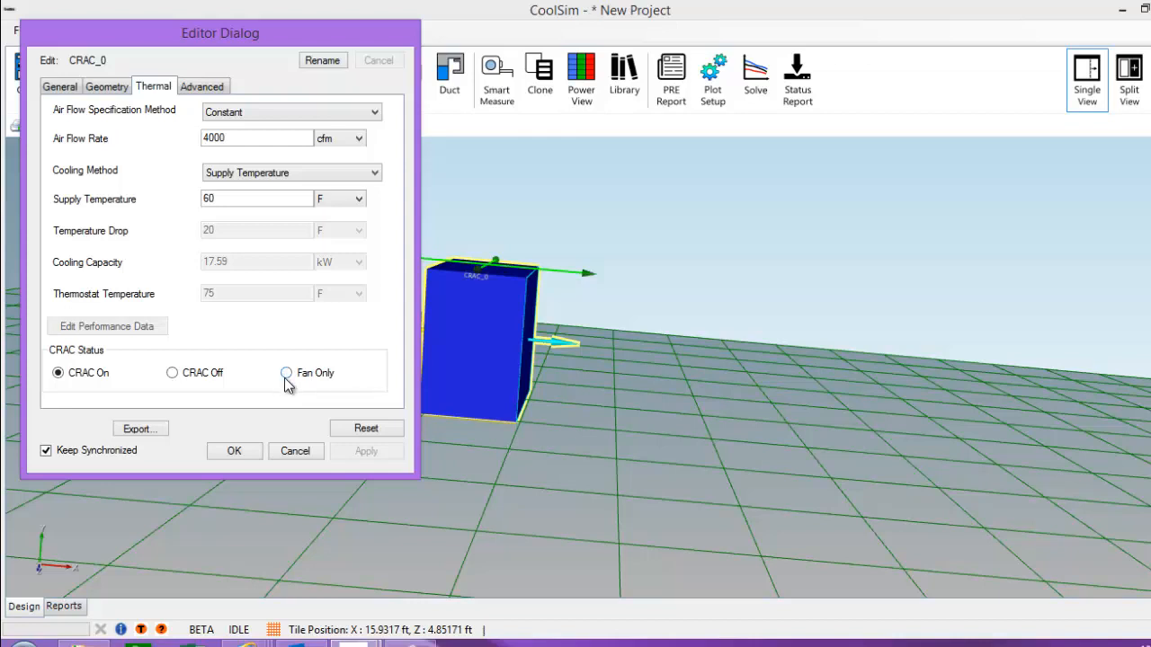
pyautogui.click(249, 452)
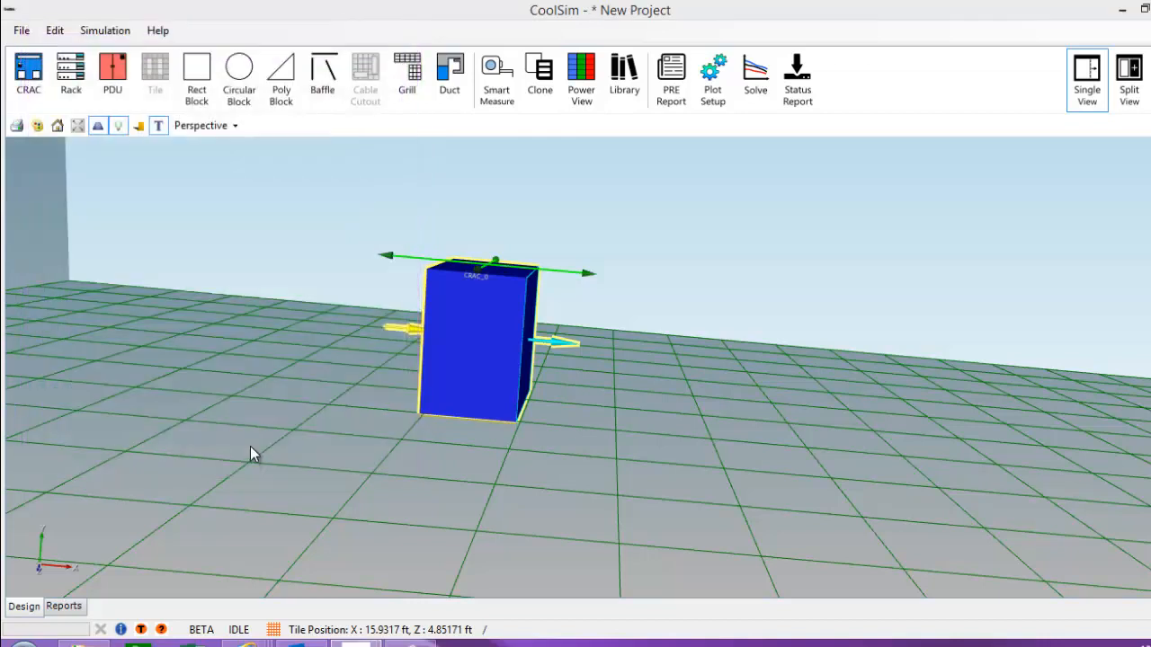
# Step: Set CRAC_0's Start Y to 10 ft so it sits near the ceiling
pyautogui.doubleClick(469, 366)
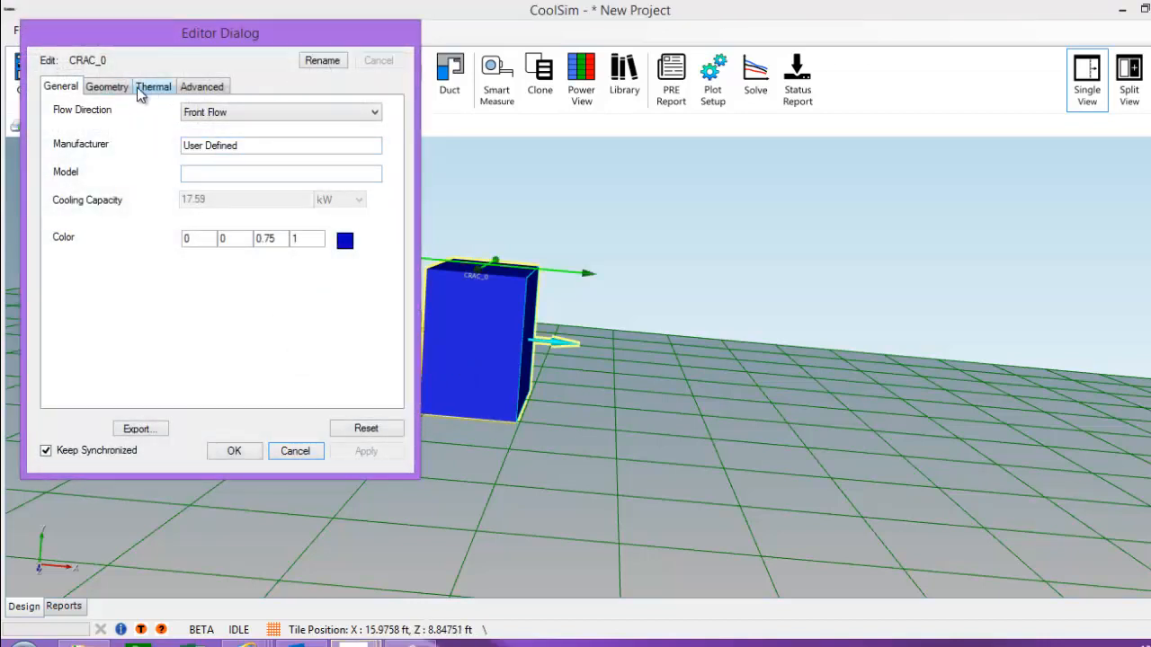
pyautogui.click(116, 90)
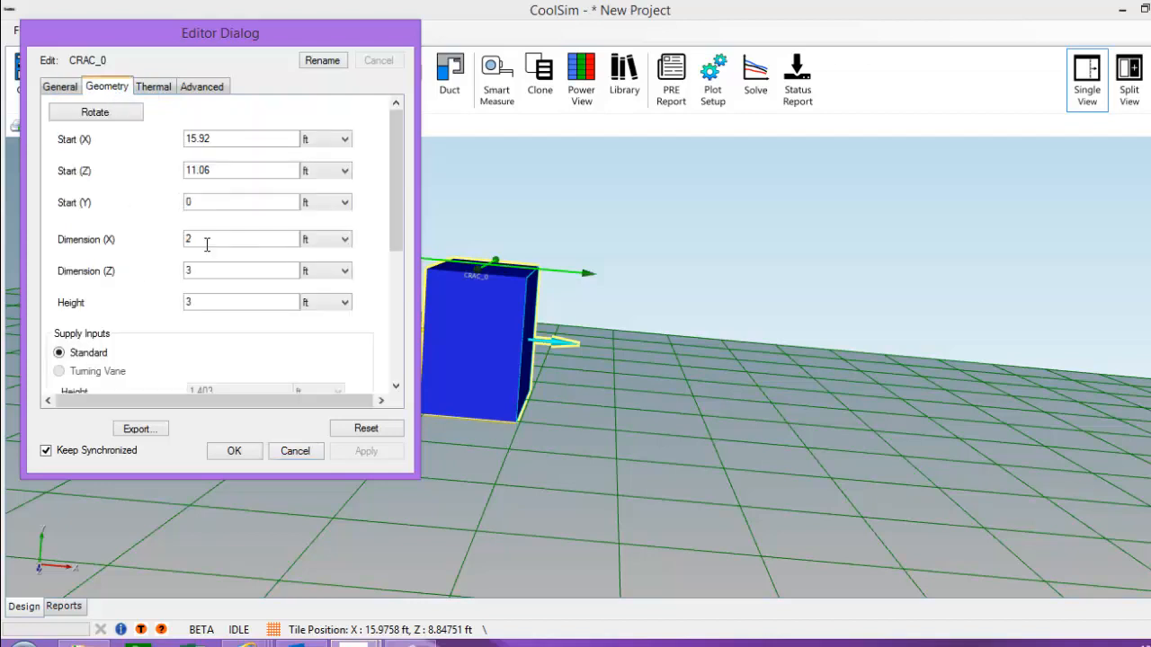
pyautogui.click(190, 206)
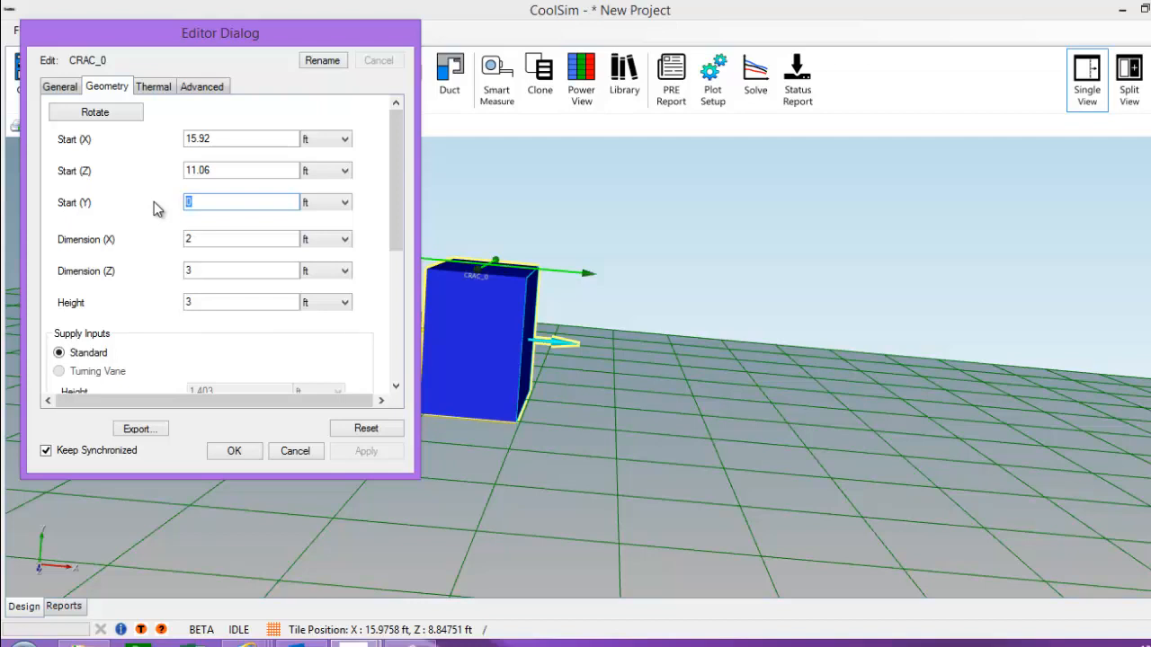
pyautogui.write('10')
pyautogui.click(236, 451)
pyautogui.click(196, 128)
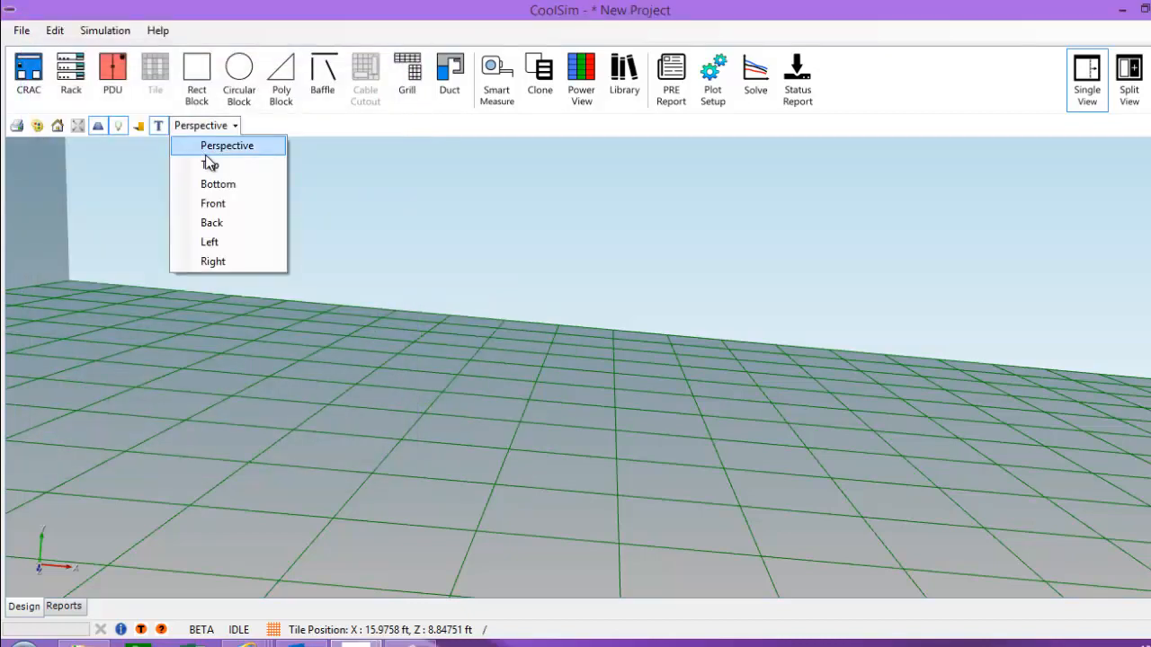
# Step: From the perspective view, insert a duct along the back wall beneath CRAC_0
pyautogui.click(206, 149)
pyautogui.moveTo(405, 427); pyautogui.dragTo(616, 510, button='middle')
pyautogui.scroll(5, 477, 393)
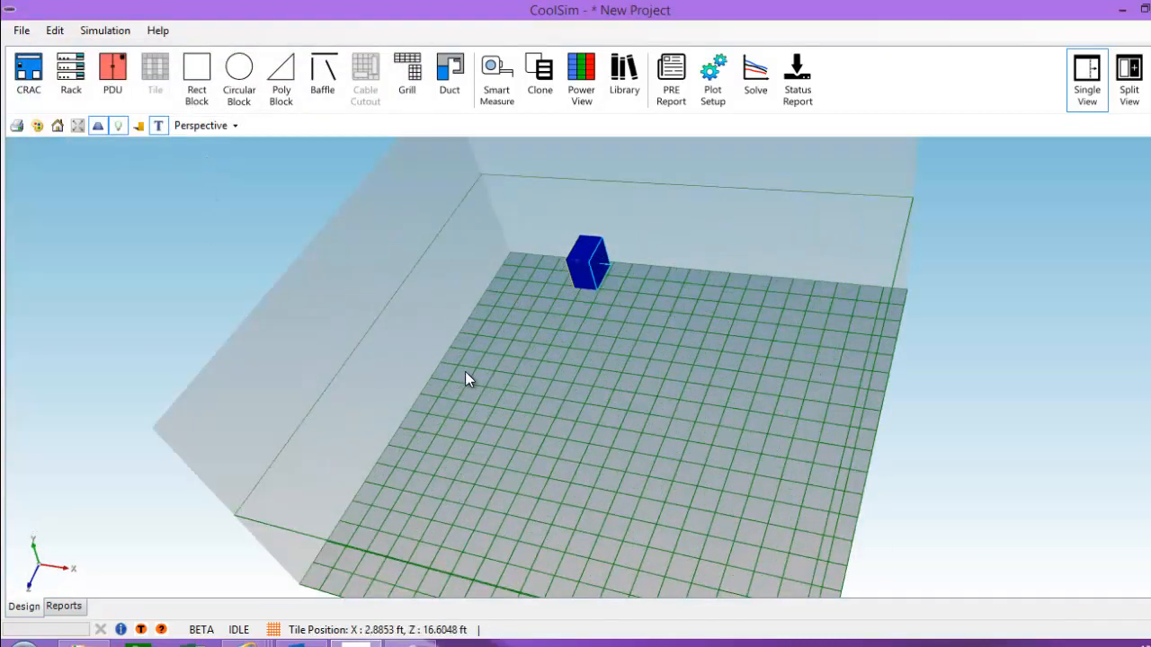
pyautogui.moveTo(443, 413); pyautogui.dragTo(440, 438, button='middle')
pyautogui.moveTo(470, 397); pyautogui.dragTo(407, 436, button='middle')
pyautogui.moveTo(685, 483); pyautogui.dragTo(603, 360, button='middle')
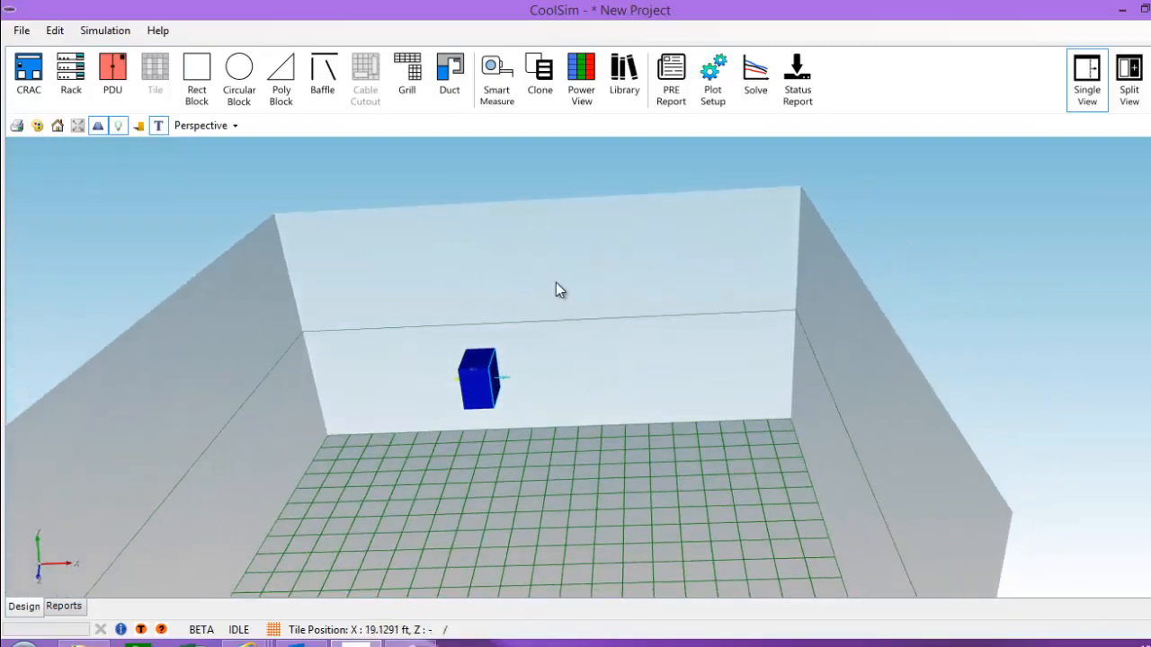
pyautogui.click(447, 72)
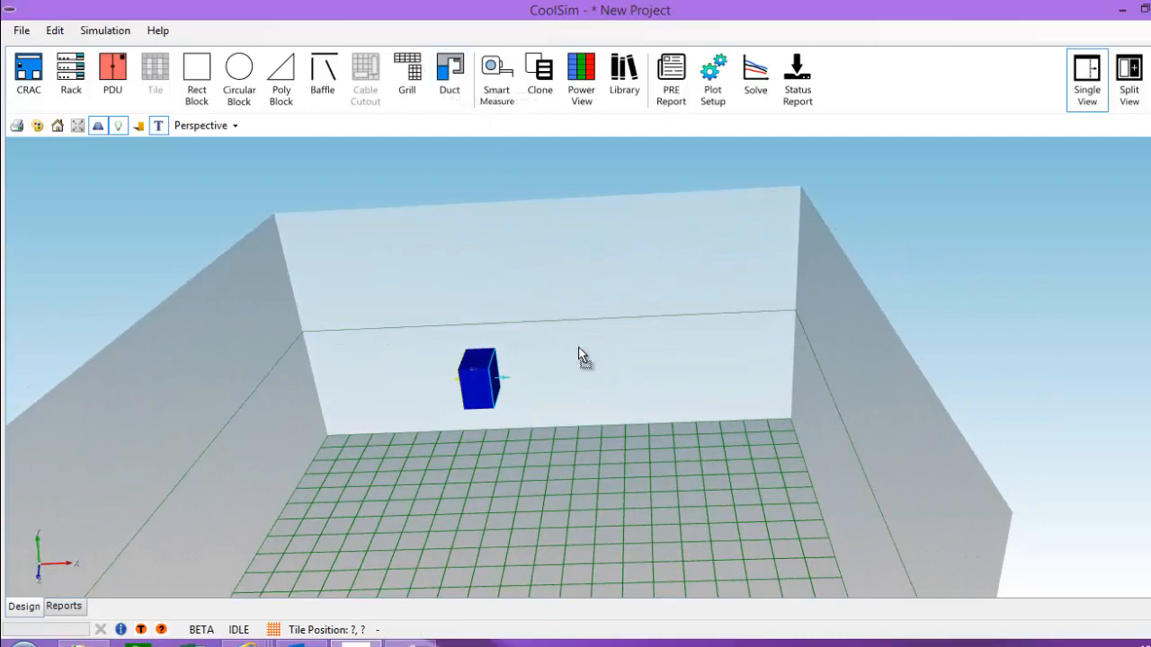
pyautogui.click(552, 463)
pyautogui.moveTo(534, 477); pyautogui.dragTo(468, 331, button='middle')
pyautogui.moveTo(468, 294); pyautogui.dragTo(437, 351)
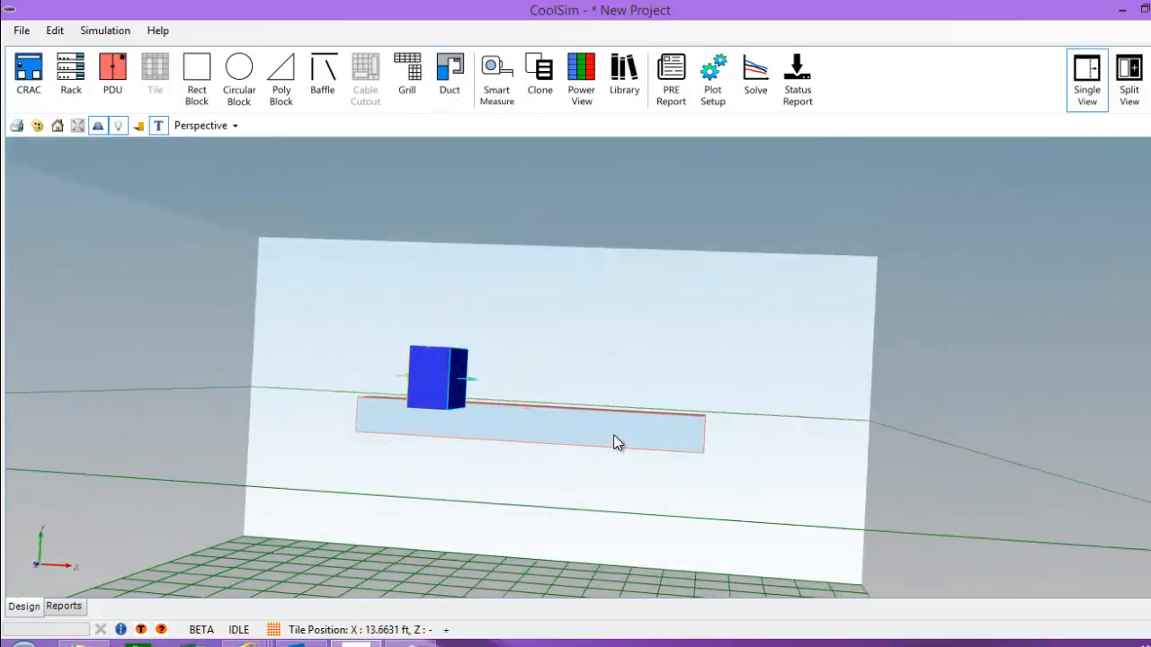
pyautogui.moveTo(548, 545); pyautogui.dragTo(568, 459)
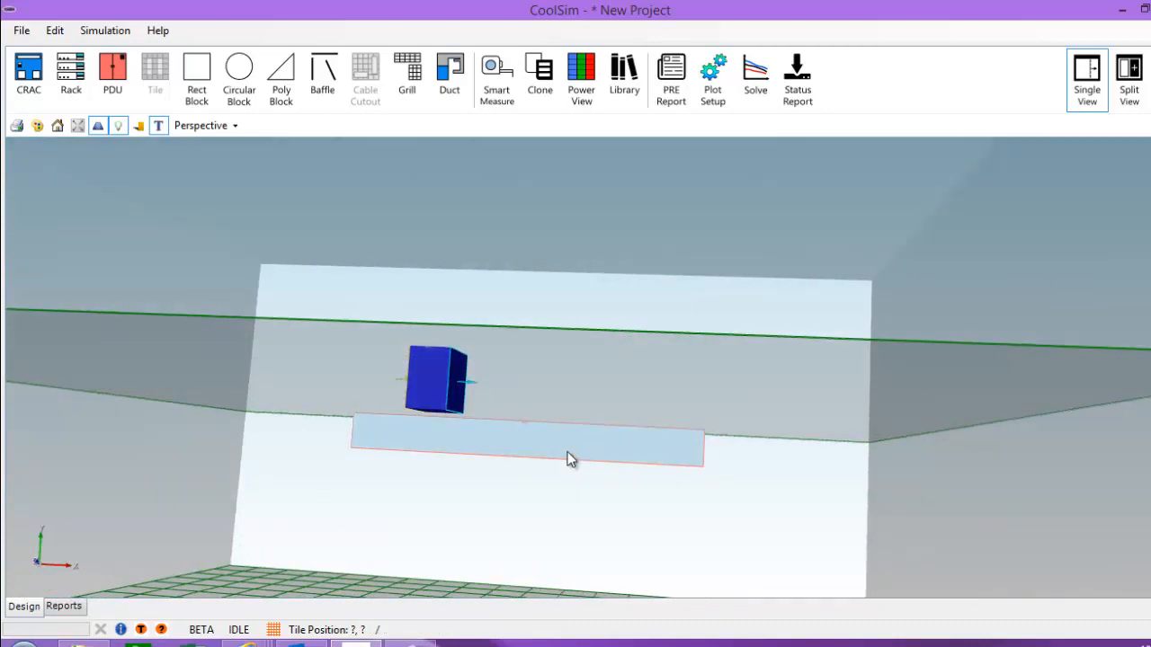
# Step: Set duct DT_0's Start Y to 10 ft in Duct Designer
pyautogui.doubleClick(569, 458)
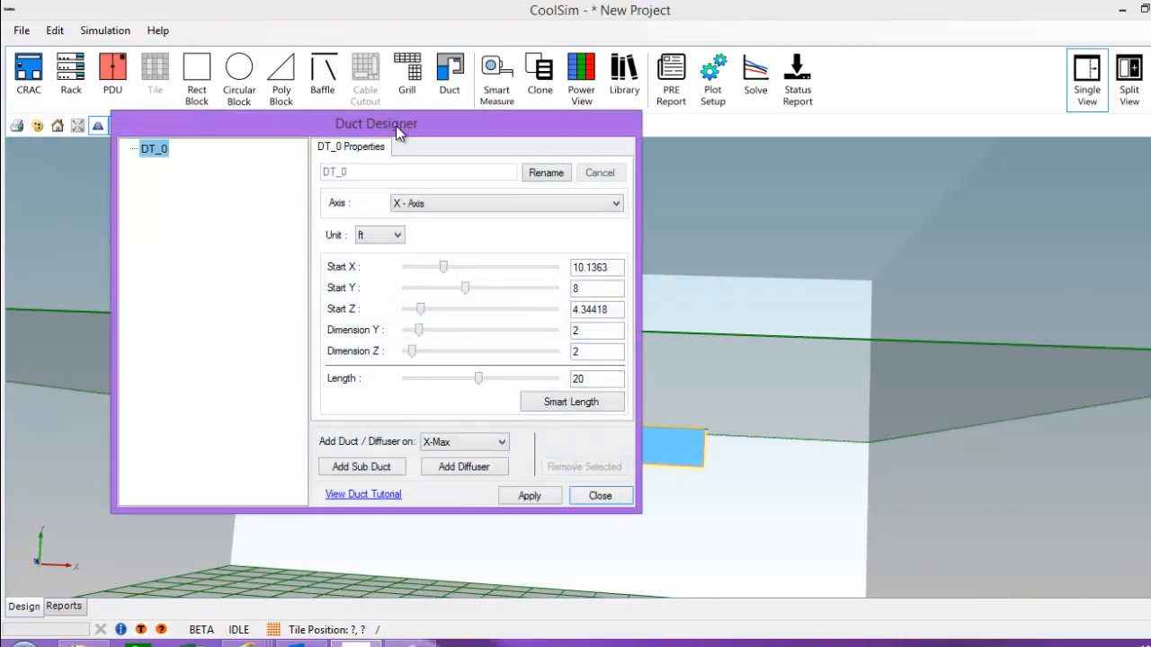
pyautogui.moveTo(396, 126); pyautogui.dragTo(763, 127)
pyautogui.doubleClick(939, 293)
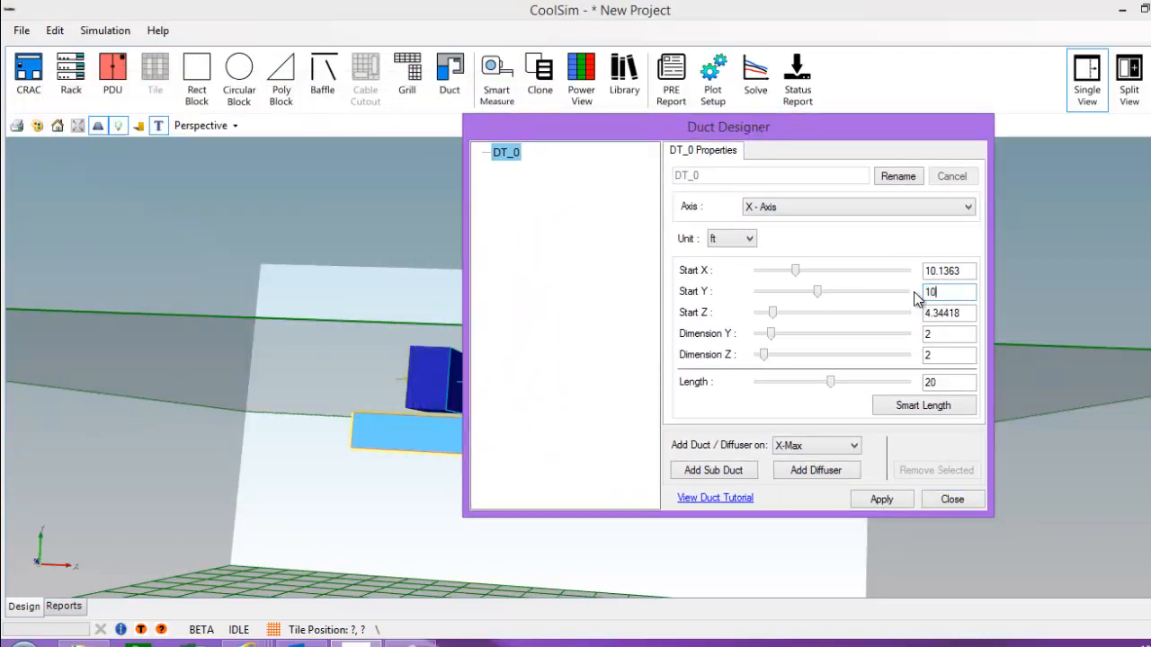
pyautogui.write('10')
pyautogui.click(962, 315)
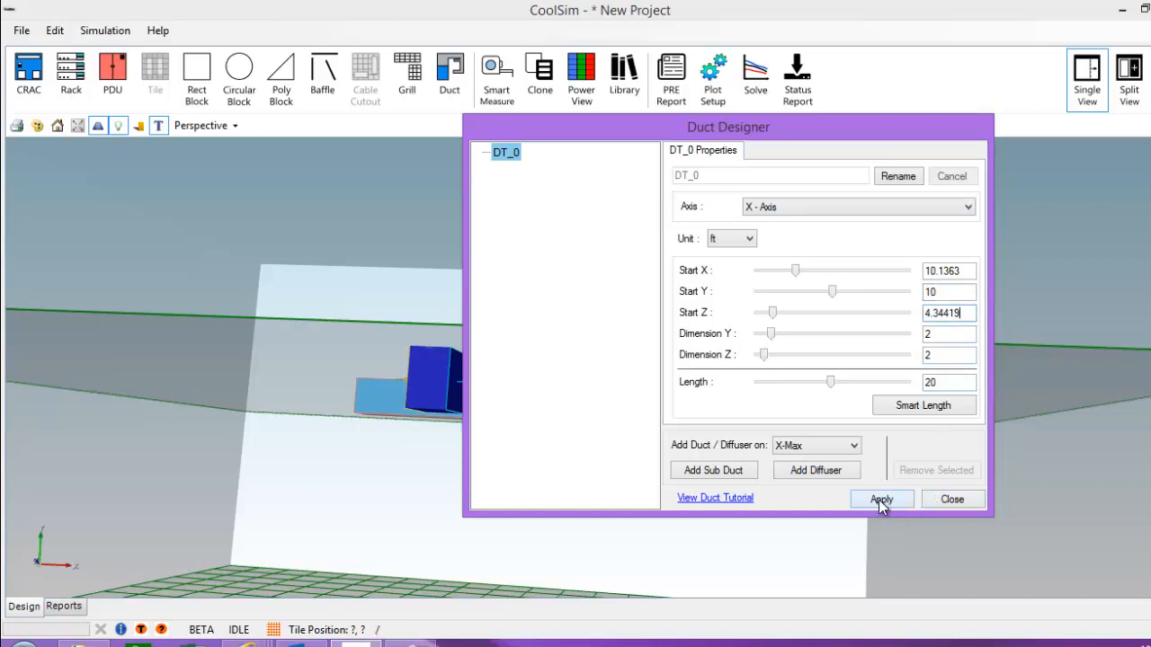
pyautogui.moveTo(786, 130); pyautogui.dragTo(390, 12)
pyautogui.moveTo(455, 488); pyautogui.dragTo(731, 521)
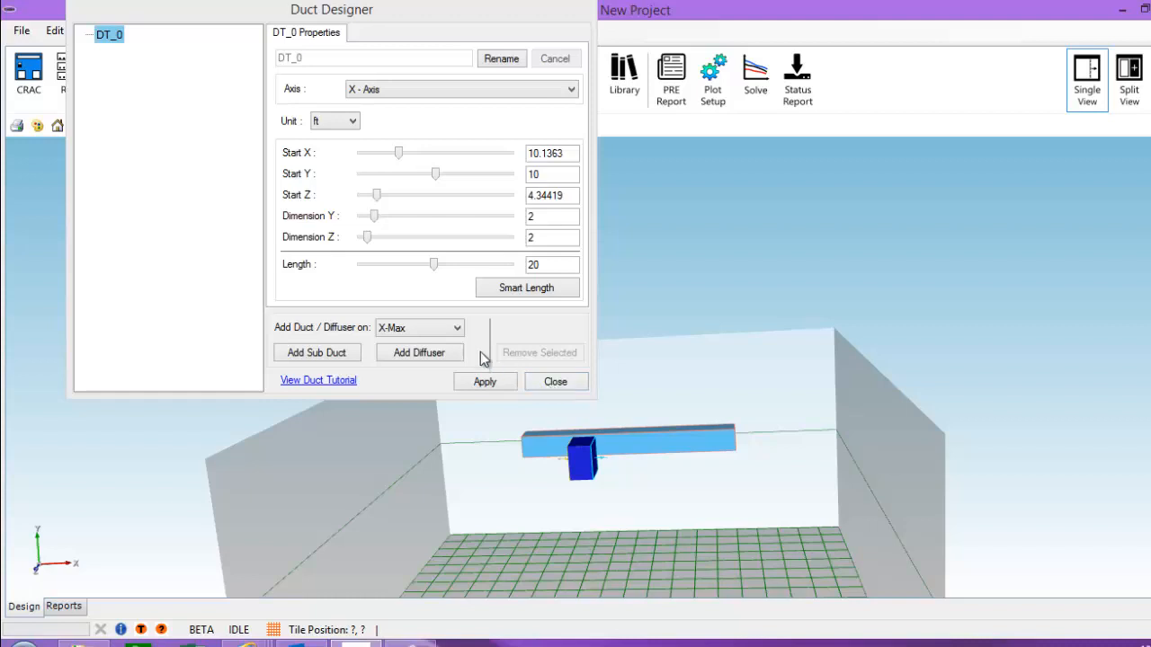
# Step: Make DT_0 10 ft long with a 3 ft by 3 ft cross-section
pyautogui.moveTo(542, 266); pyautogui.dragTo(515, 271)
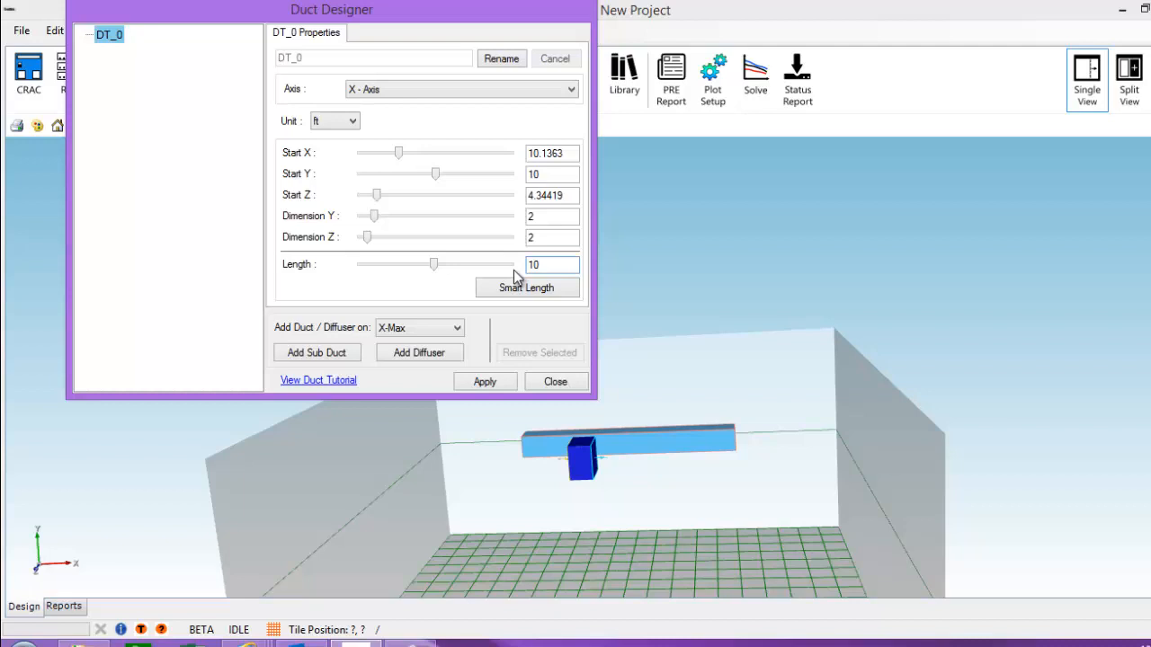
pyautogui.click(549, 241)
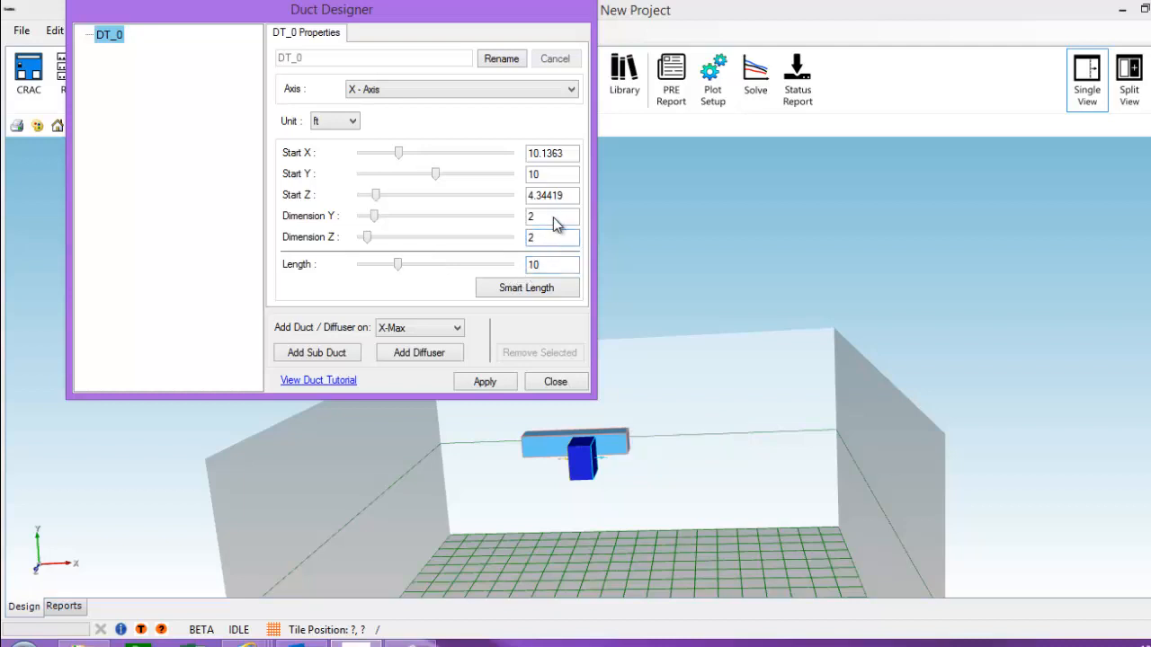
pyautogui.doubleClick(553, 216)
pyautogui.write('3')
pyautogui.click(540, 241)
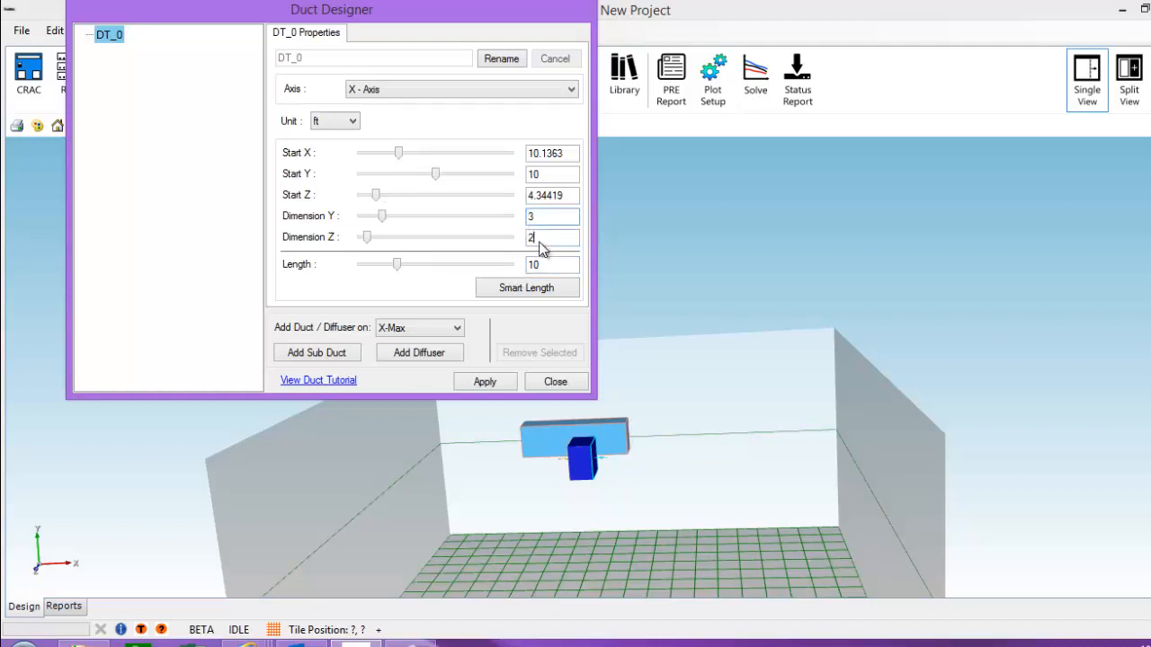
pyautogui.press('BackSpace')
pyautogui.write('3')
pyautogui.click(553, 174)
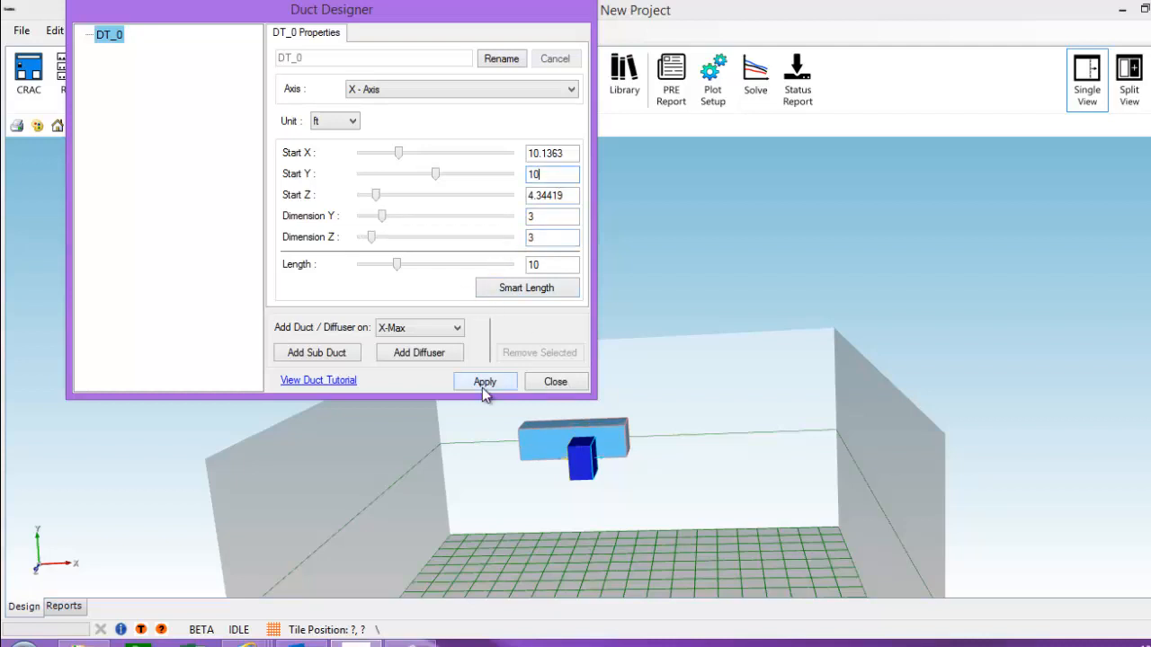
# Step: Close Duct Designer and, in Top view, drag DT_0 down into rows 6–7
pyautogui.click(555, 382)
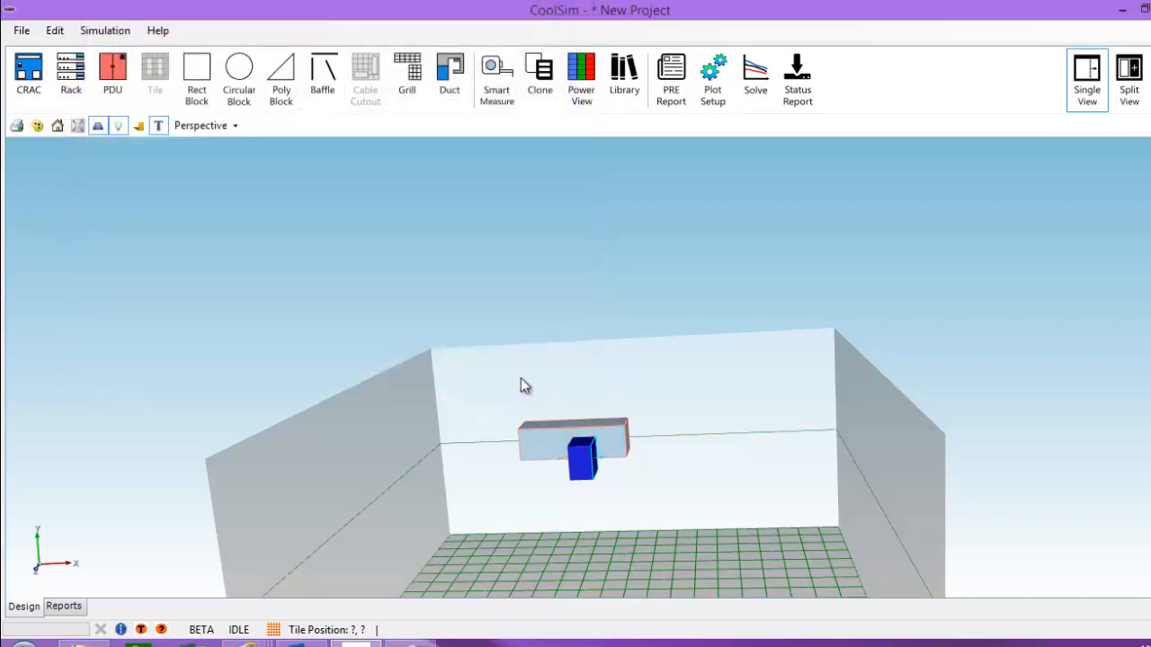
pyautogui.click(232, 130)
pyautogui.click(246, 166)
pyautogui.scroll(3, 465, 347)
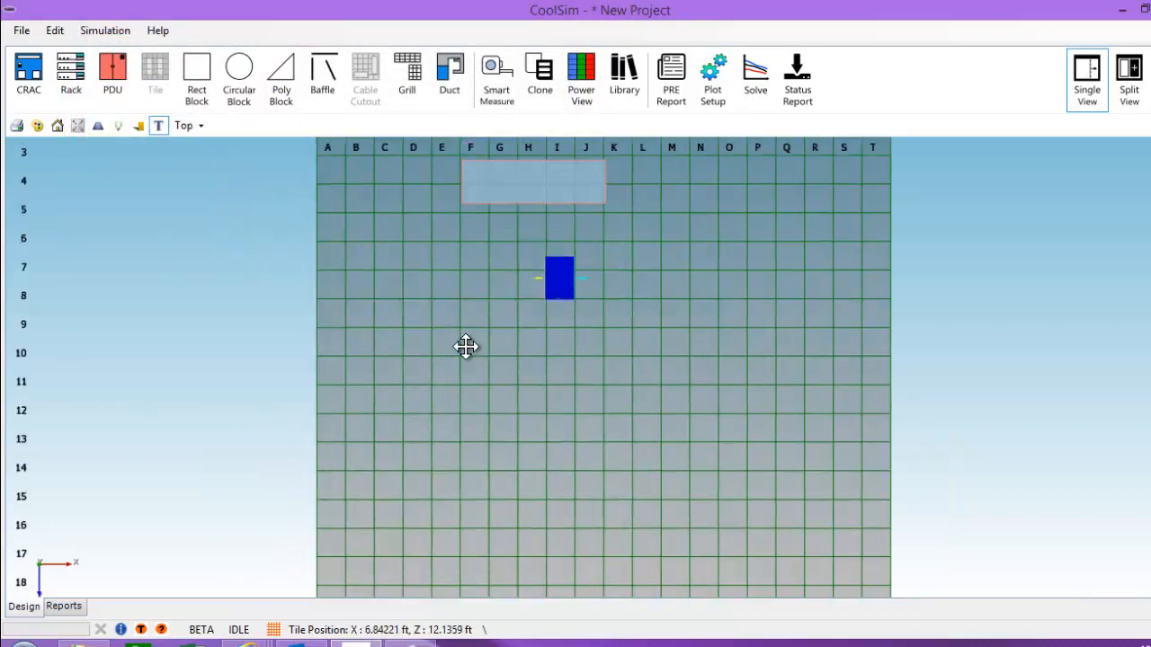
pyautogui.click(575, 239)
pyautogui.moveTo(576, 242); pyautogui.dragTo(509, 332)
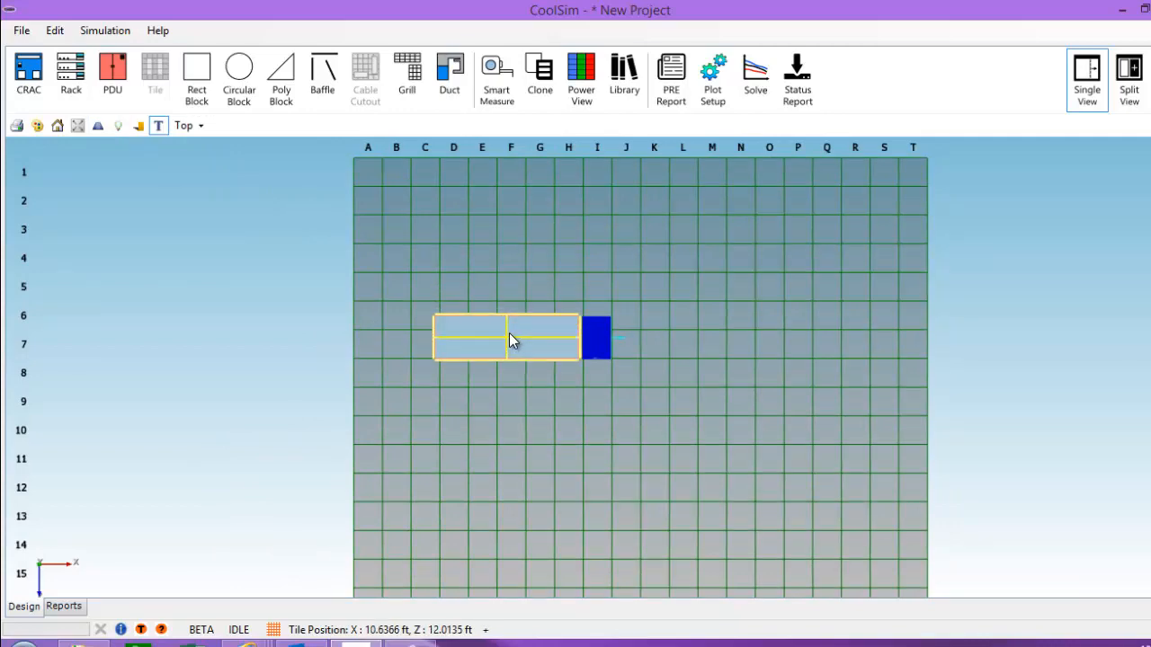
# Step: Zoom in and nudge DT_0 slightly left so it lines up against CRAC_0
pyautogui.scroll(5, 550, 395)
pyautogui.moveTo(548, 416); pyautogui.dragTo(591, 393)
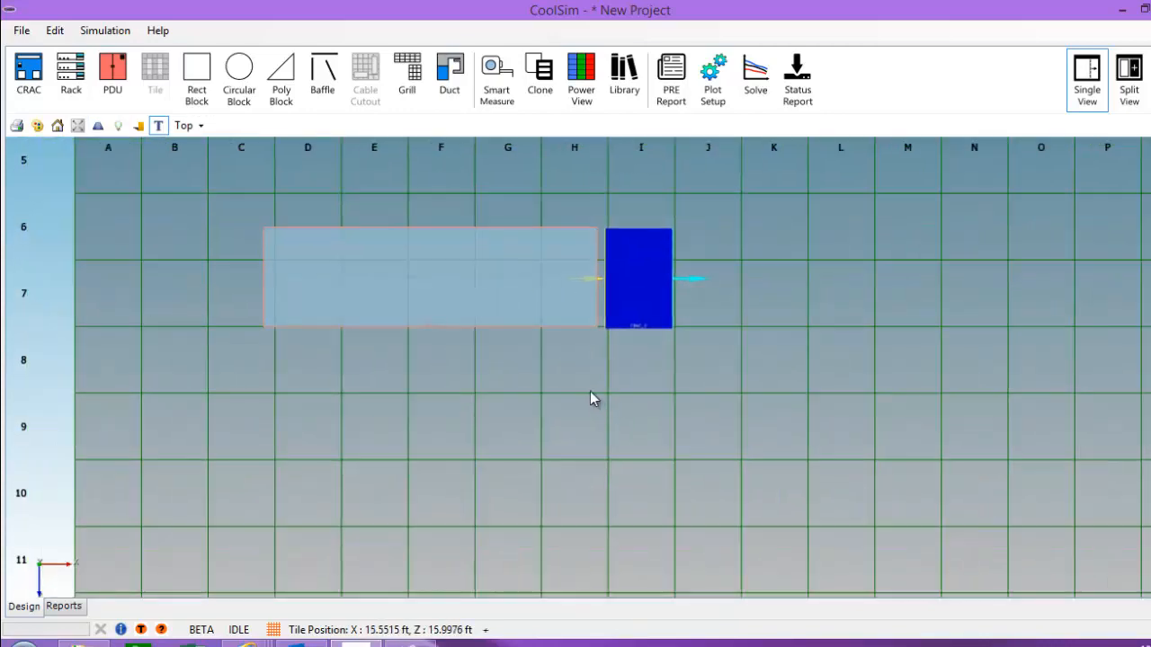
pyautogui.scroll(3, 591, 392)
pyautogui.moveTo(446, 385); pyautogui.dragTo(455, 439)
pyautogui.click(442, 300)
pyautogui.moveTo(437, 293); pyautogui.dragTo(436, 294)
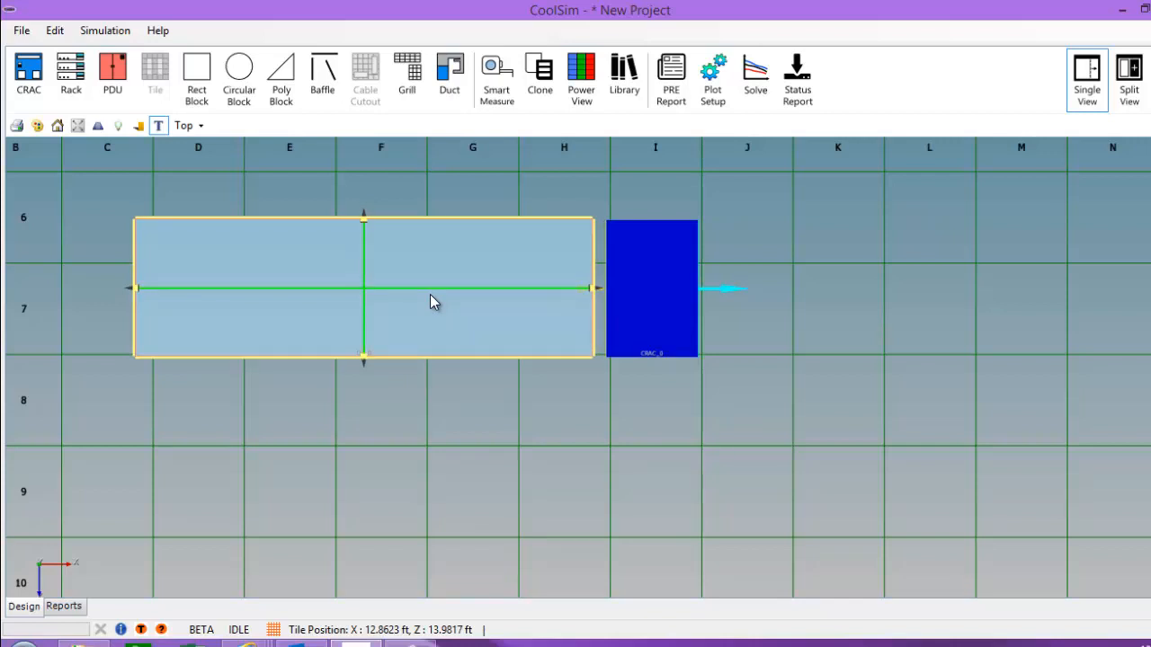
# Step: Apply Smart Length to DT_0 so it extends flush against CRAC_0
pyautogui.rightClick(429, 293)
pyautogui.click(463, 304)
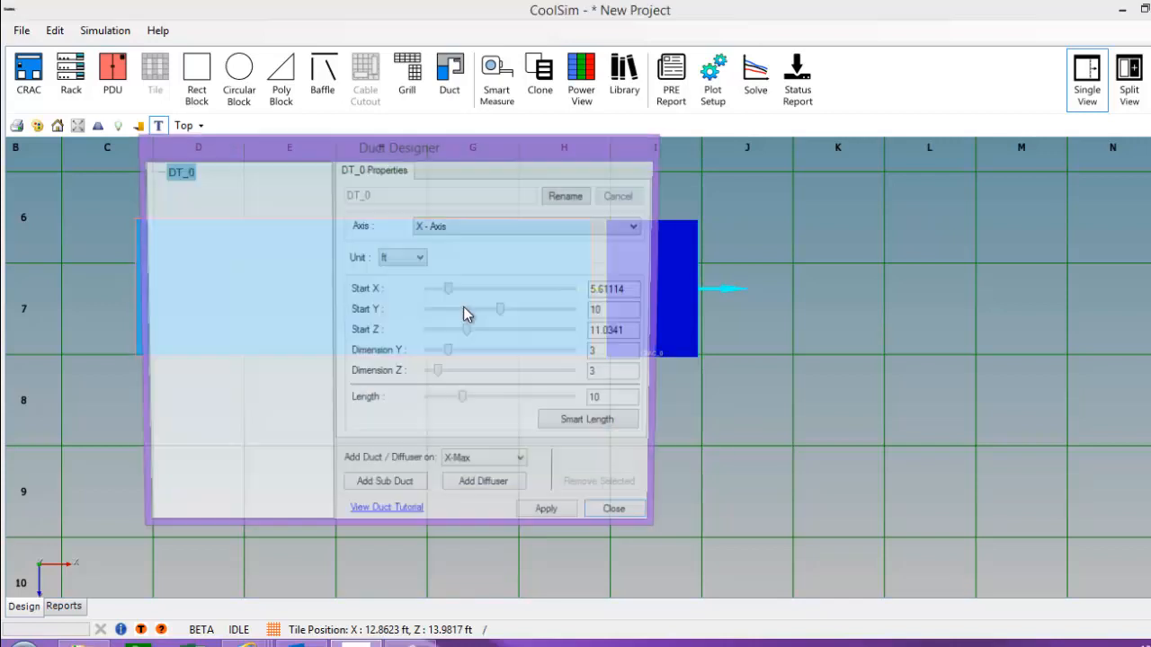
pyautogui.moveTo(537, 146); pyautogui.dragTo(437, 69)
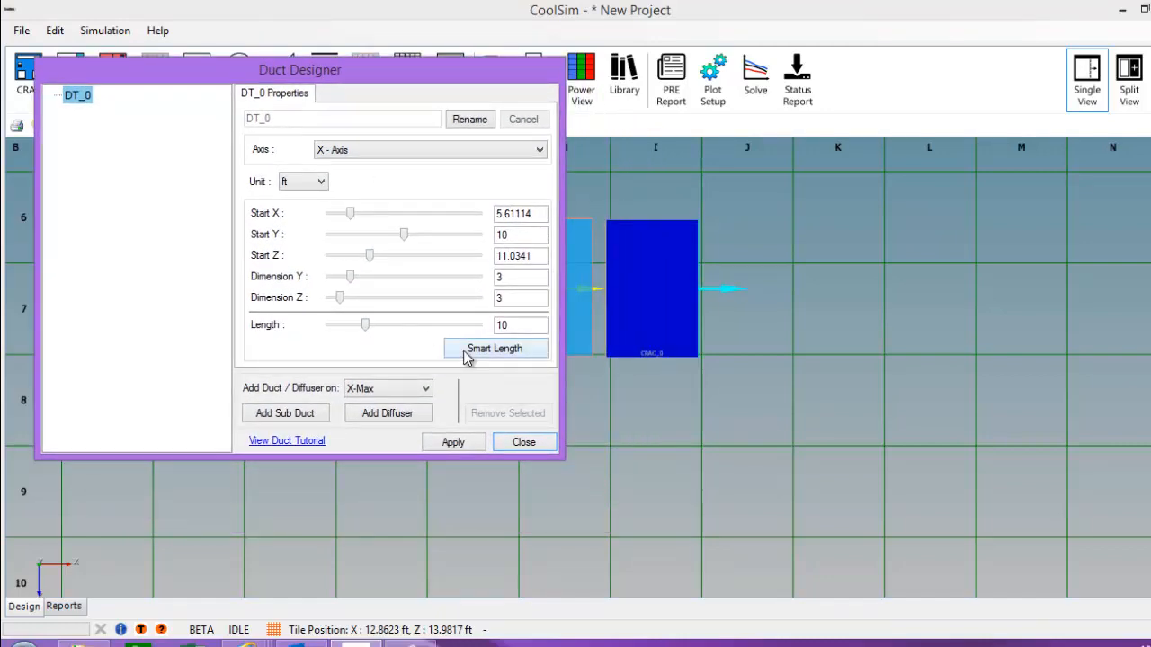
pyautogui.moveTo(403, 72); pyautogui.dragTo(1088, 117)
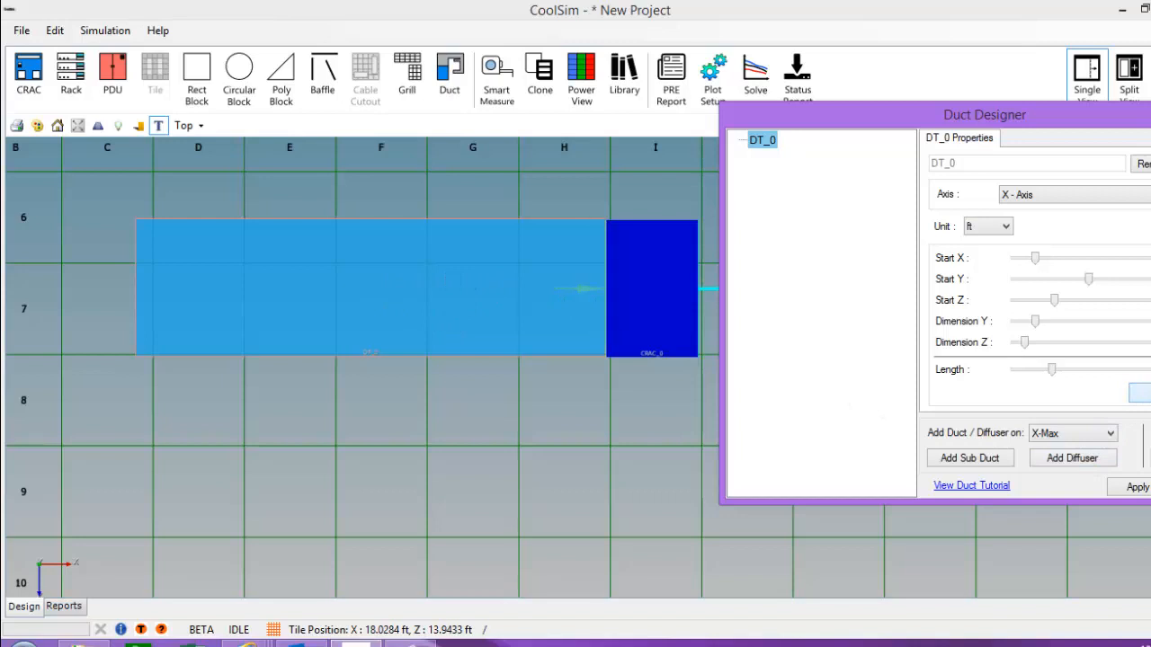
pyautogui.click(1136, 487)
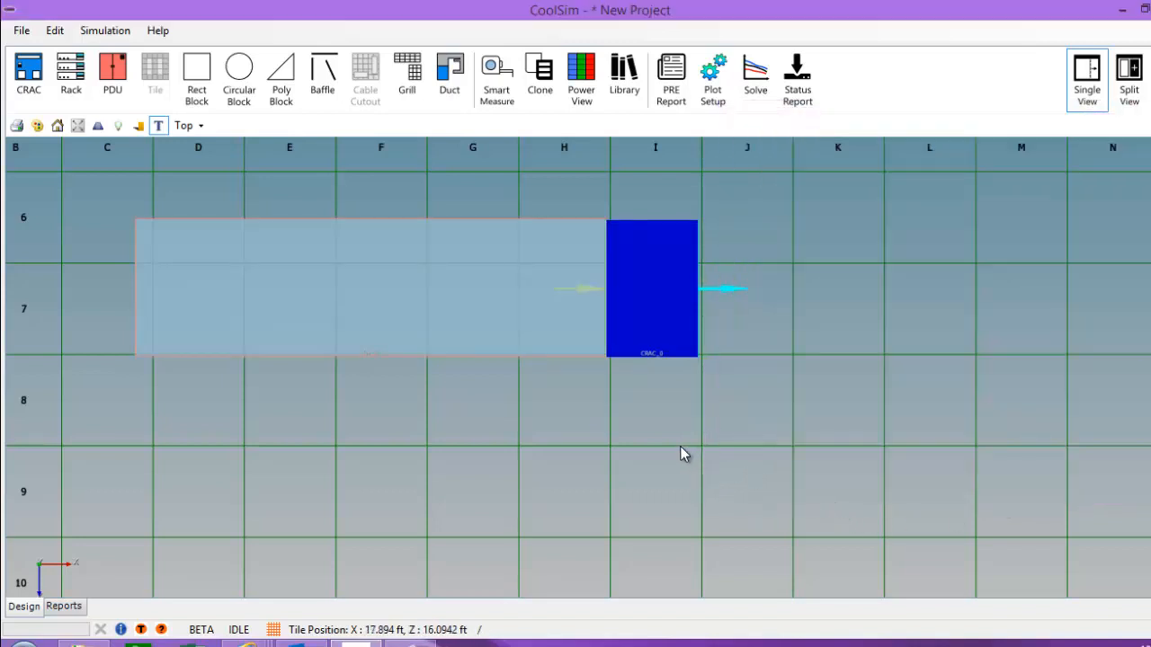
pyautogui.click(188, 126)
# Step: Copy the duct attached to the CRAC and paste a duplicate
pyautogui.click(214, 145)
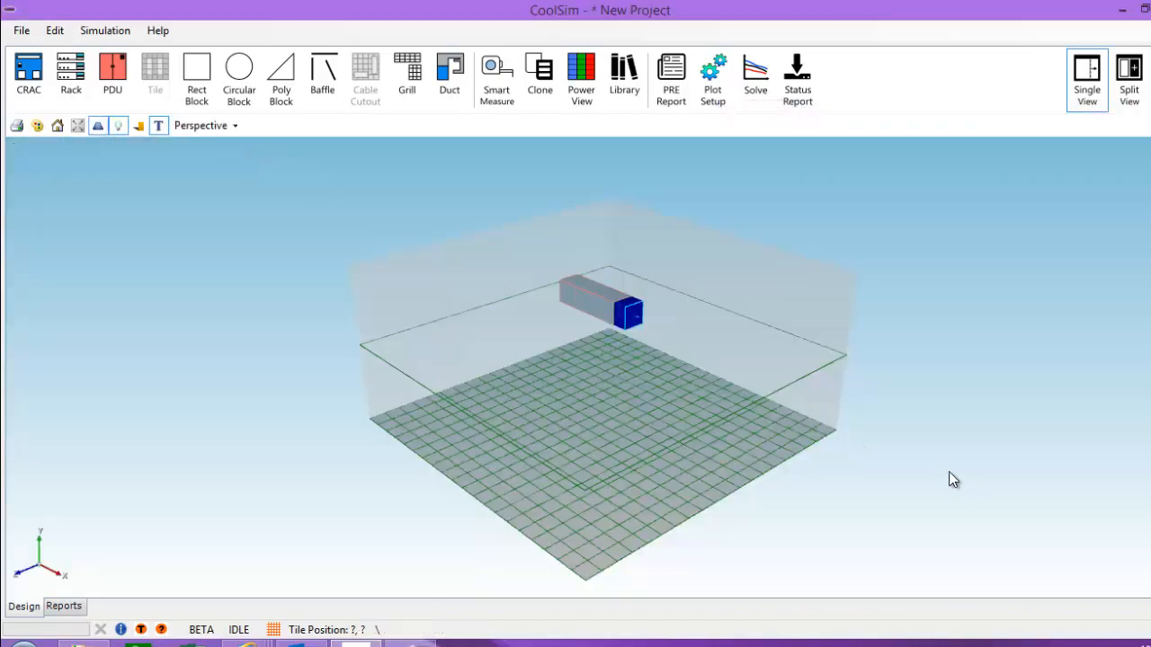
pyautogui.moveTo(951, 477); pyautogui.dragTo(878, 415, button='middle')
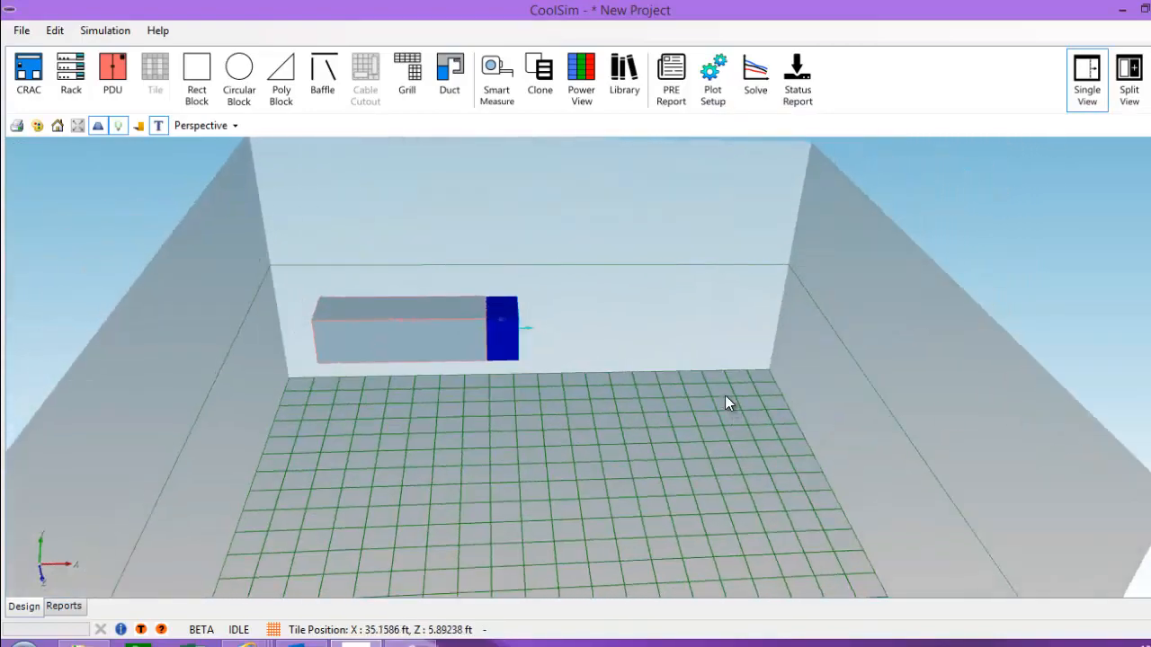
pyautogui.moveTo(726, 404); pyautogui.dragTo(586, 381, button='middle')
pyautogui.click(338, 324)
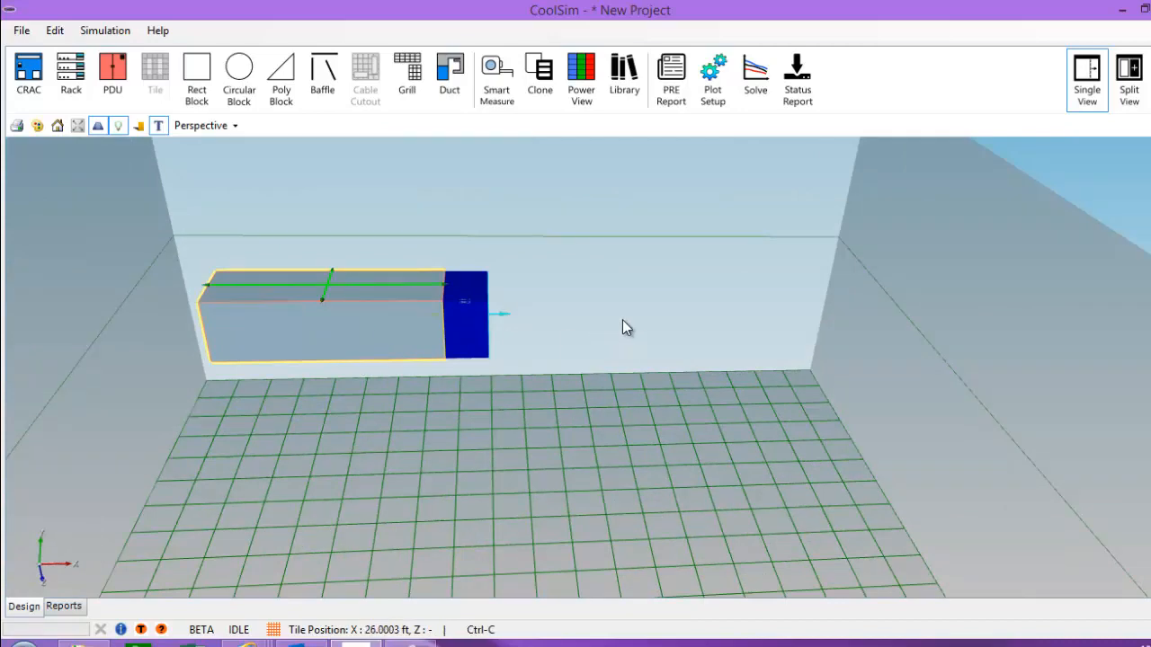
pyautogui.hotkey('ctrl', 'v')
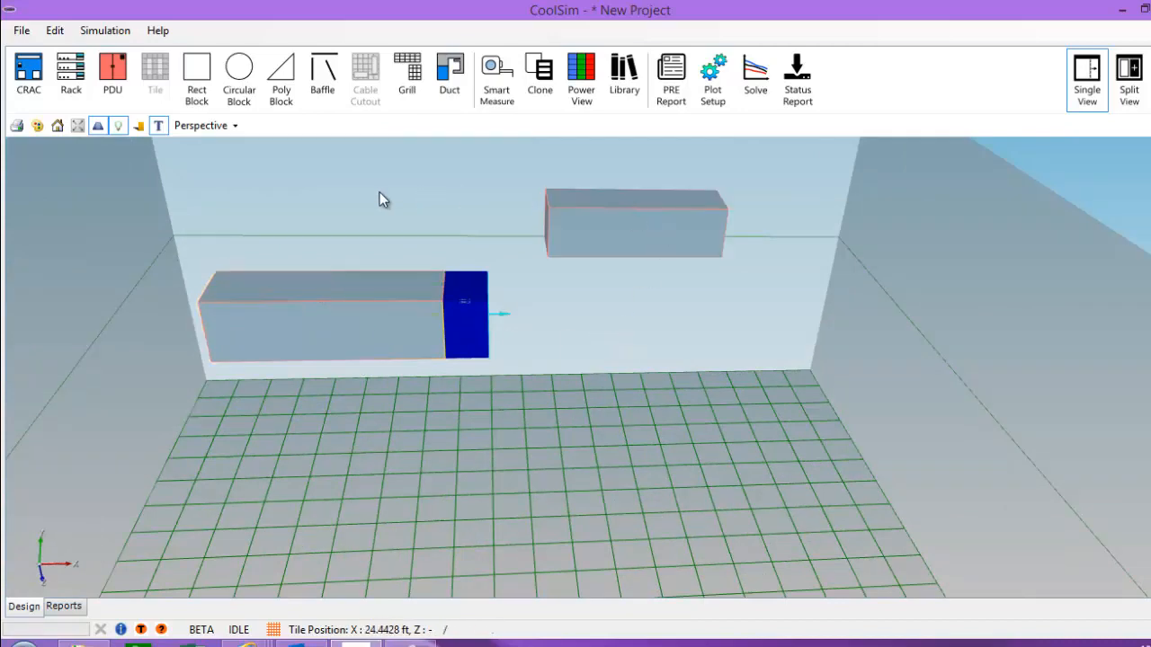
# Step: In Top view, drag the pasted duct down into rows 6–7 beside the CRAC
pyautogui.click(203, 125)
pyautogui.click(178, 163)
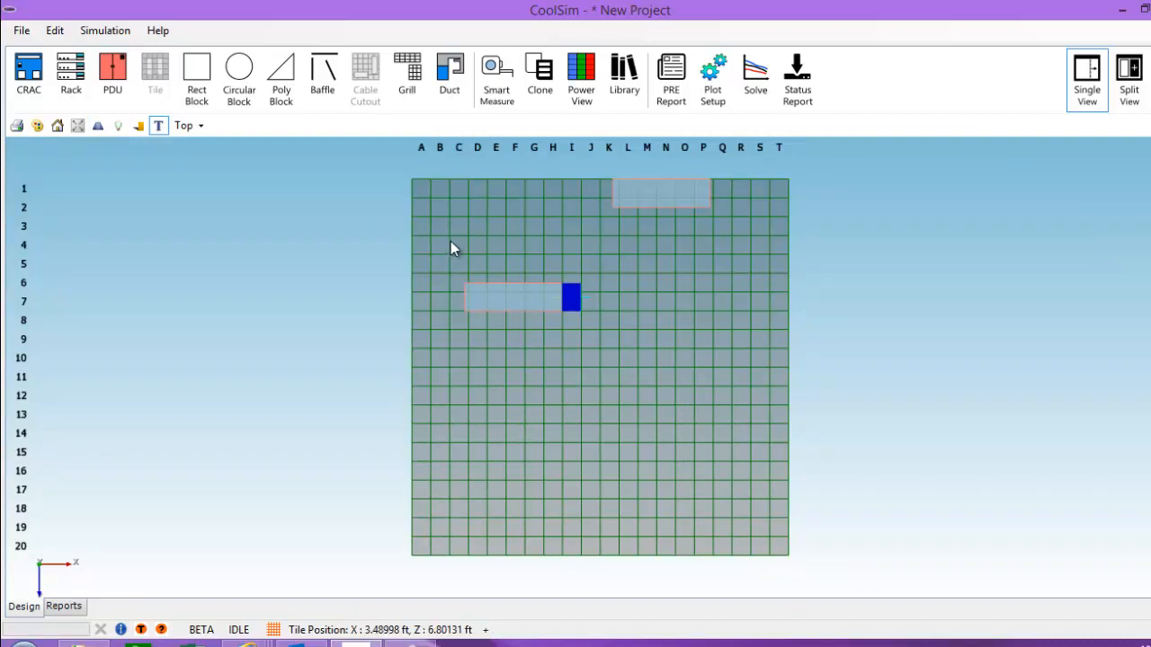
pyautogui.scroll(2, 451, 248)
pyautogui.click(656, 218)
pyautogui.moveTo(653, 213); pyautogui.dragTo(623, 362)
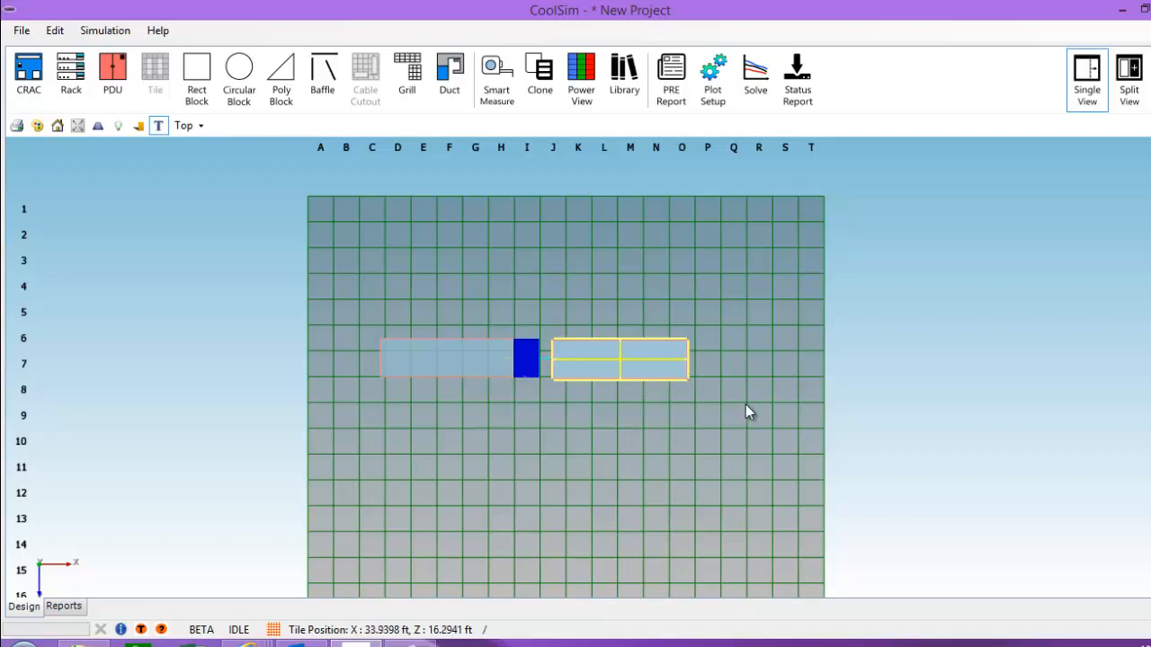
# Step: Slide the copy left until it sits just short of CRAC_0's supply outlet
pyautogui.scroll(5, 745, 405)
pyautogui.click(729, 456)
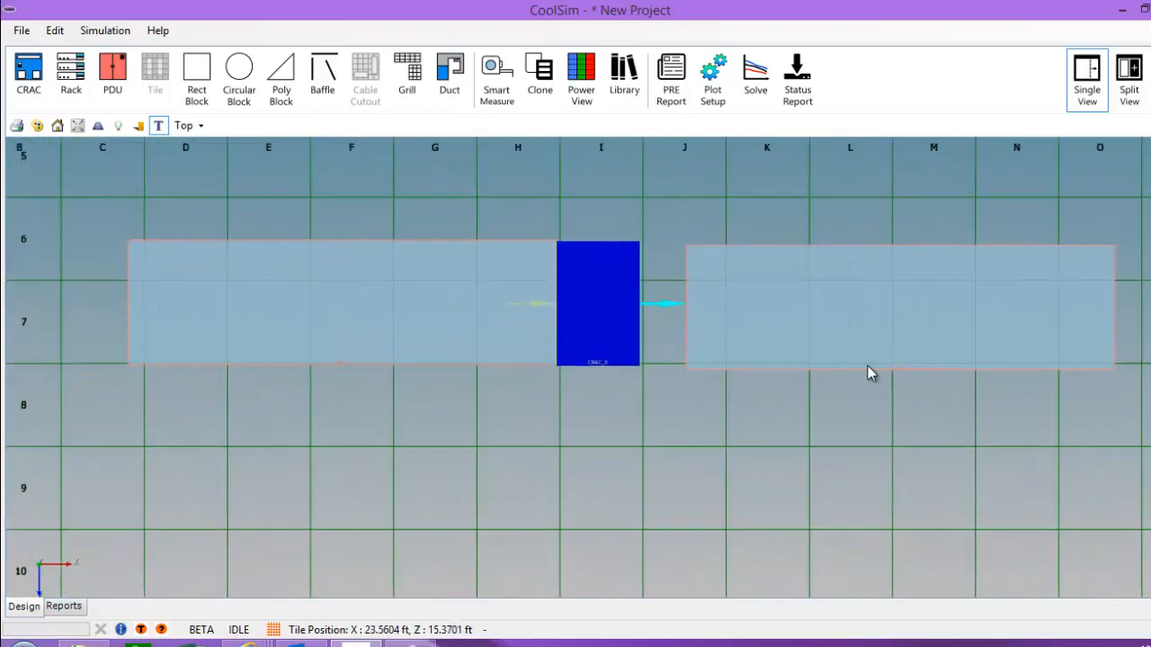
pyautogui.scroll(2, 862, 373)
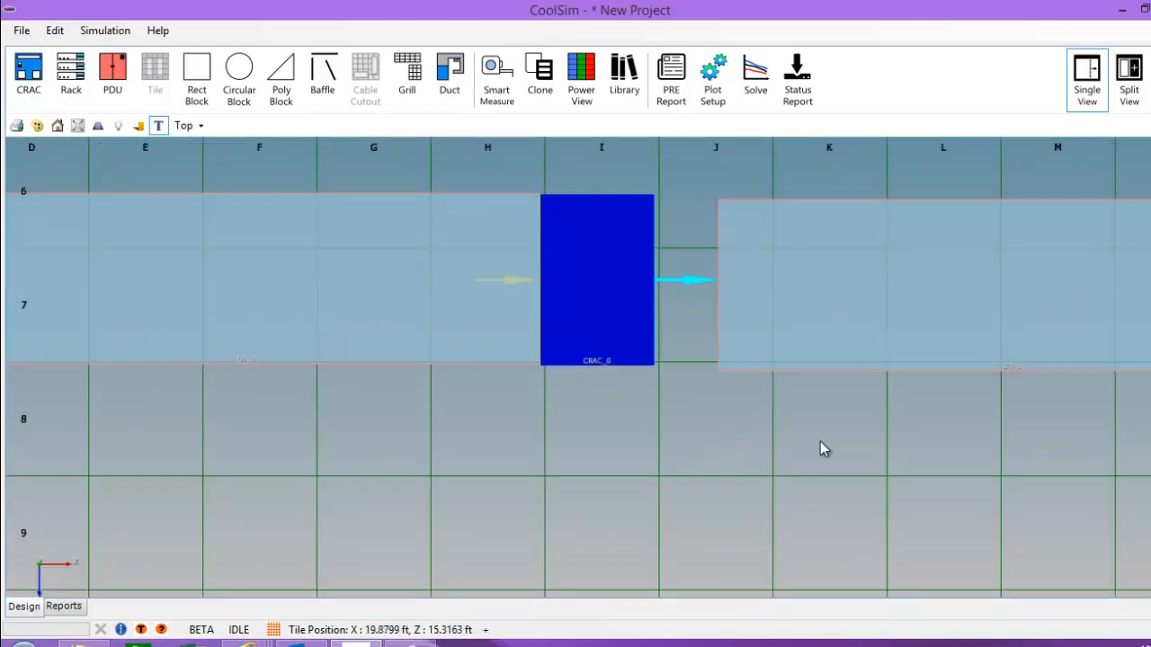
pyautogui.moveTo(820, 442); pyautogui.dragTo(694, 465, button='middle')
pyautogui.click(873, 309)
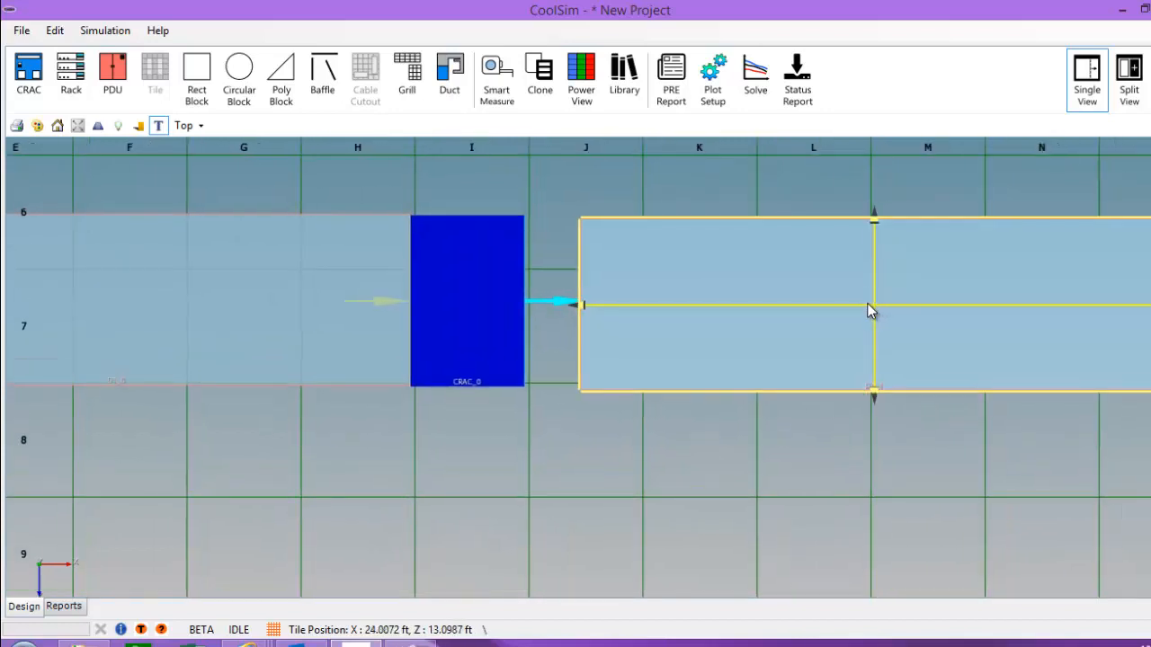
pyautogui.moveTo(867, 303); pyautogui.dragTo(820, 304)
# Step: Open the Duct Designer for DT_1 to inspect it, then close it
pyautogui.rightClick(820, 304)
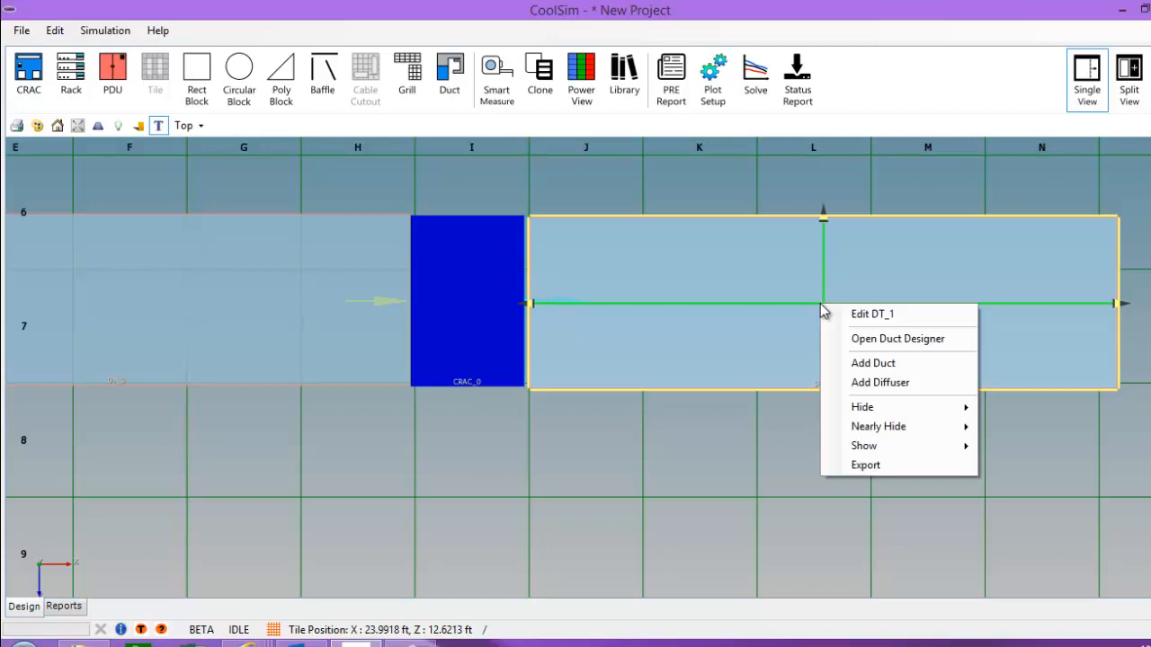
pyautogui.click(875, 338)
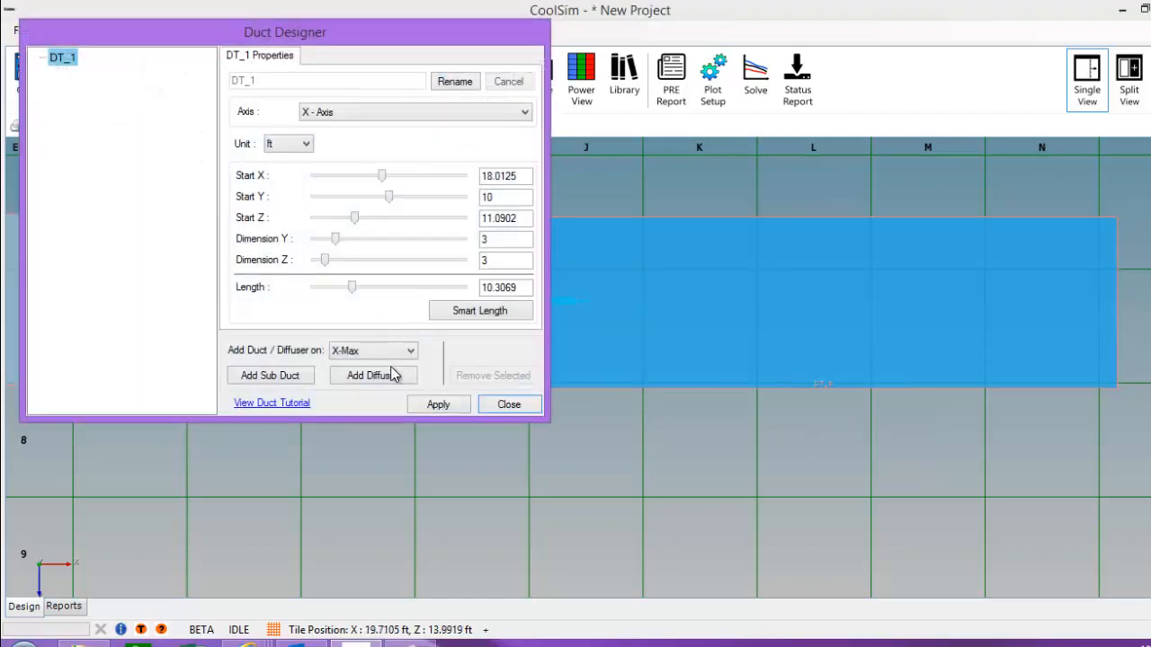
pyautogui.click(497, 405)
pyautogui.rightClick(748, 310)
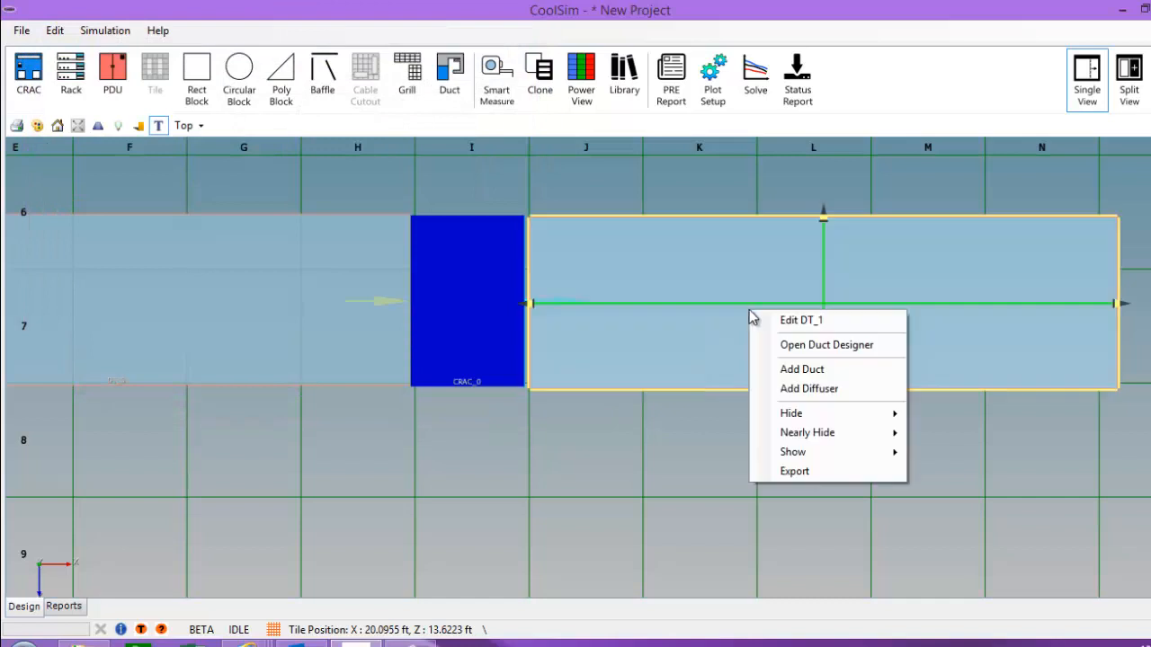
pyautogui.click(820, 349)
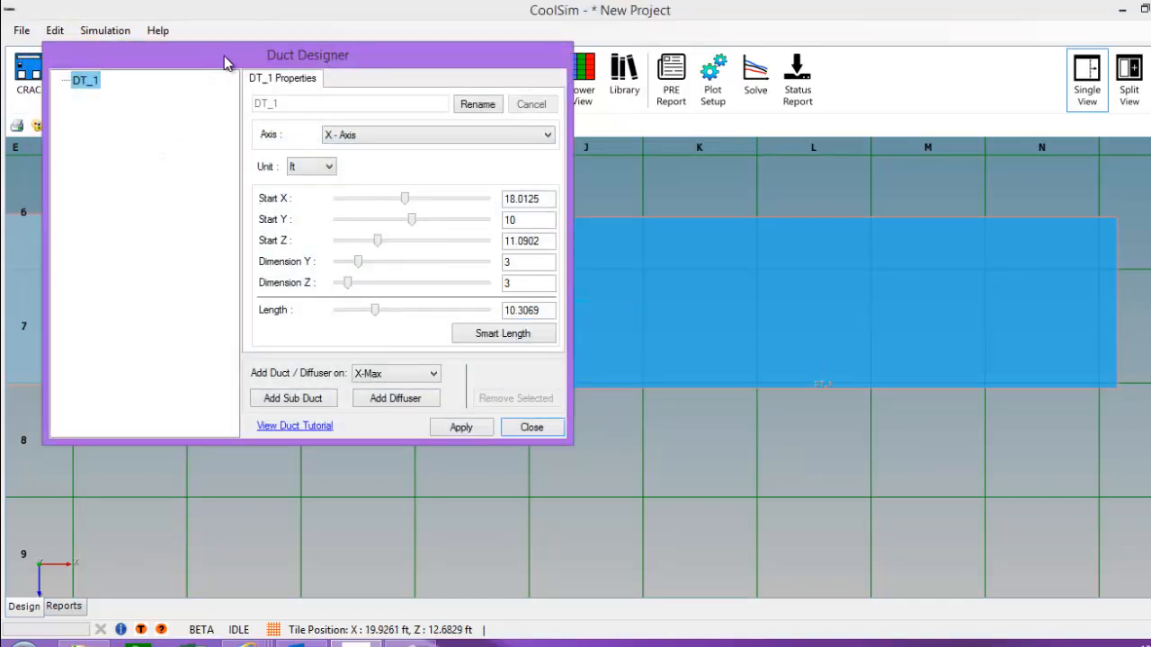
pyautogui.moveTo(224, 56); pyautogui.dragTo(863, 105)
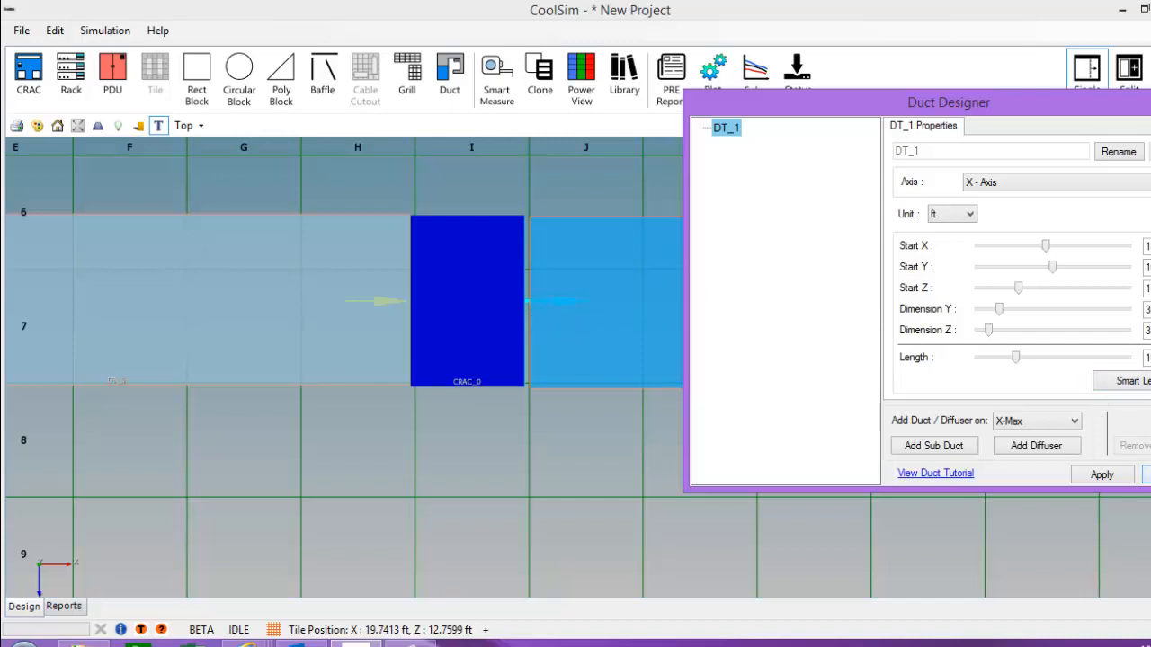
pyautogui.click(1147, 475)
# Step: Shift duct DT_1 to the right, leaving a small gap from CRAC_0's supply side
pyautogui.click(772, 318)
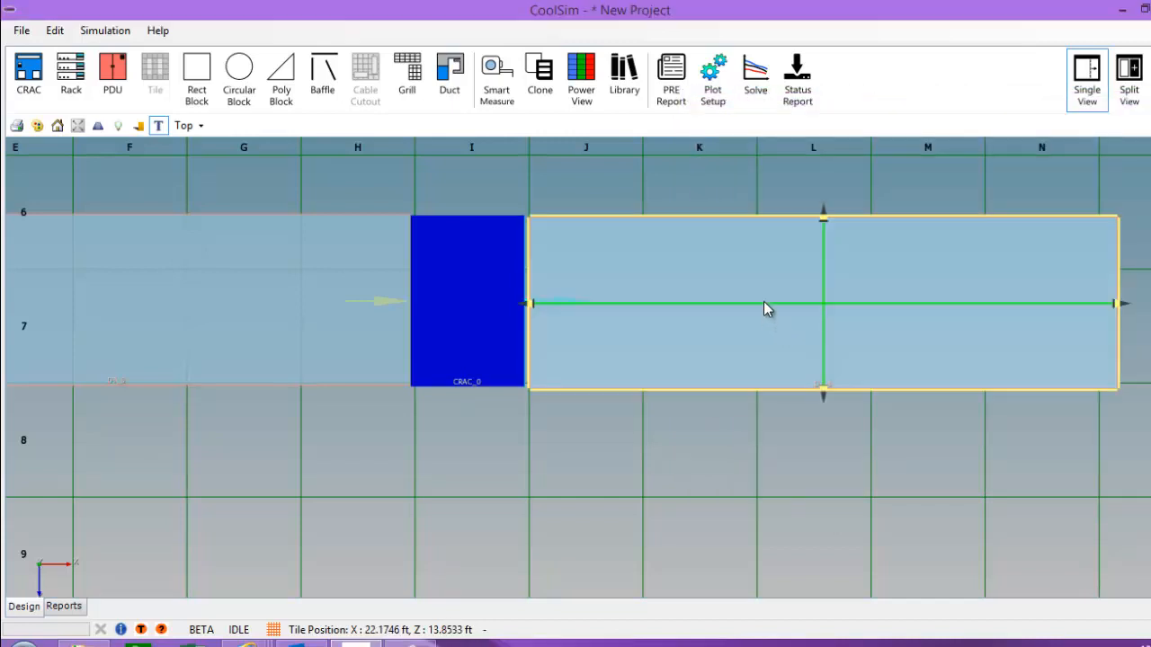
pyautogui.moveTo(763, 301); pyautogui.dragTo(760, 306)
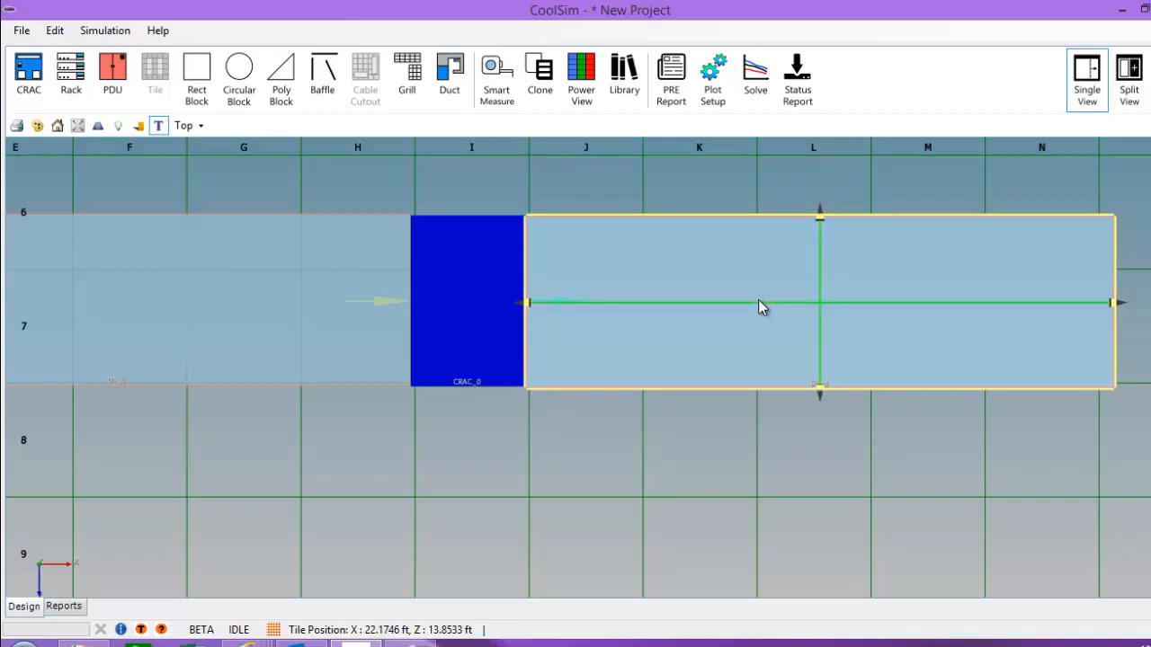
pyautogui.moveTo(757, 302); pyautogui.dragTo(791, 303)
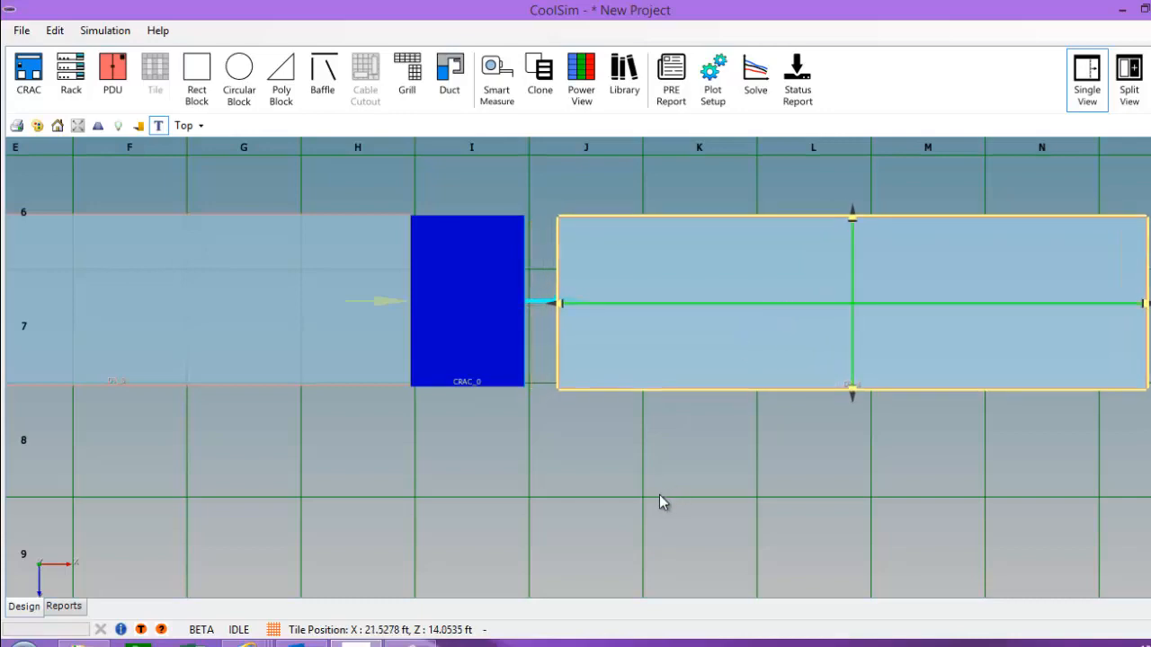
# Step: Return to the 3-D Perspective view and zoom in on the ducts
pyautogui.click(201, 129)
pyautogui.click(214, 147)
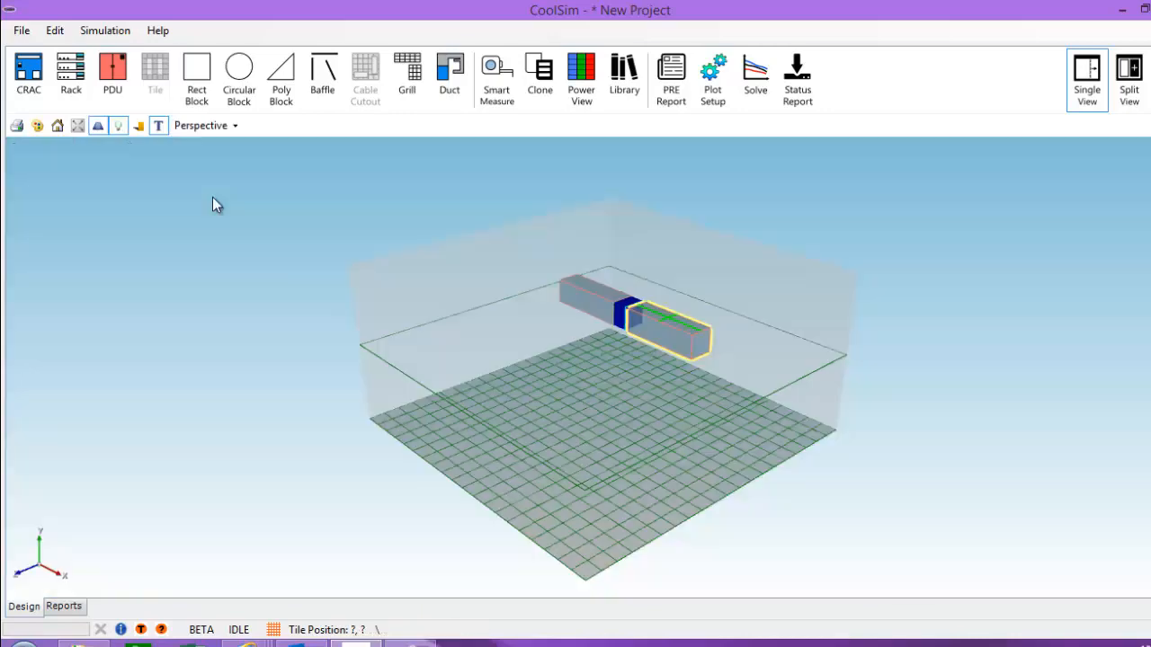
pyautogui.moveTo(533, 431); pyautogui.dragTo(795, 442, button='middle')
pyautogui.scroll(6, 721, 366)
pyautogui.scroll(8, 741, 437)
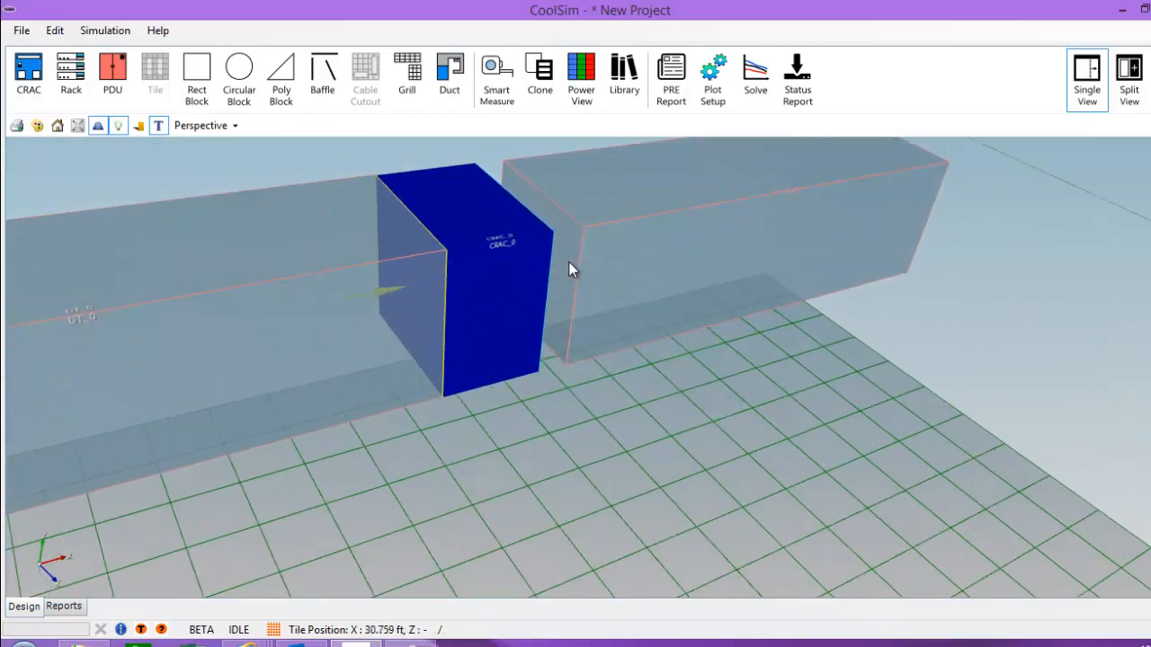
# Step: Add a 0.602726 ft connecting duct section, DT_0, from DT_1 to the CRAC
pyautogui.rightClick(571, 268)
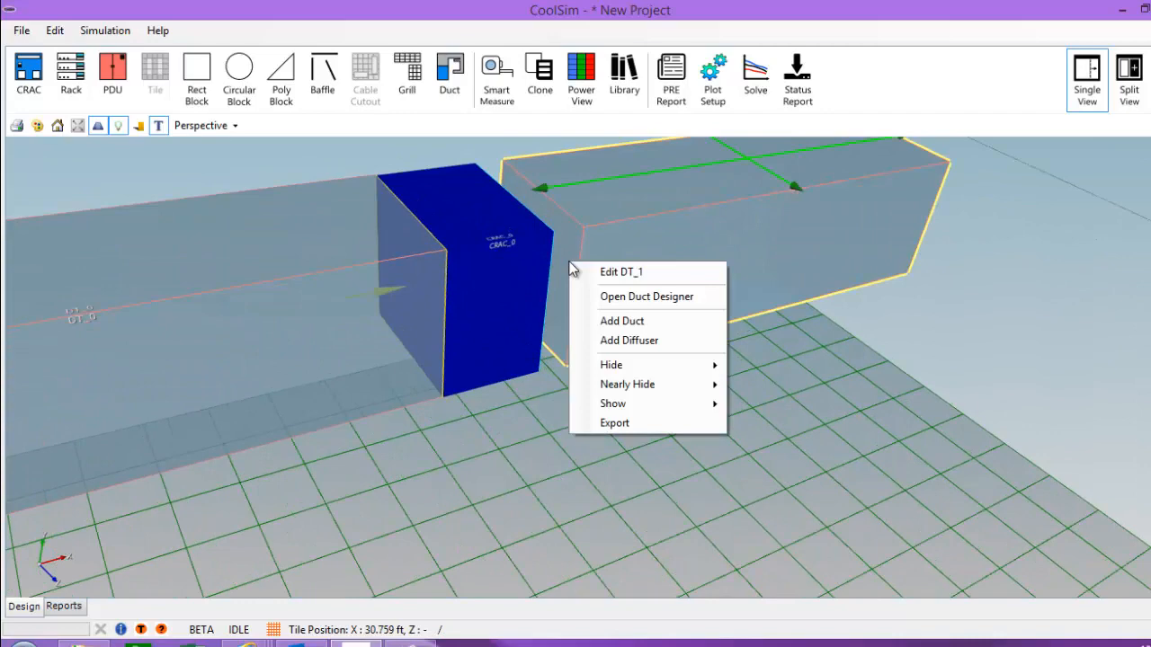
pyautogui.click(605, 322)
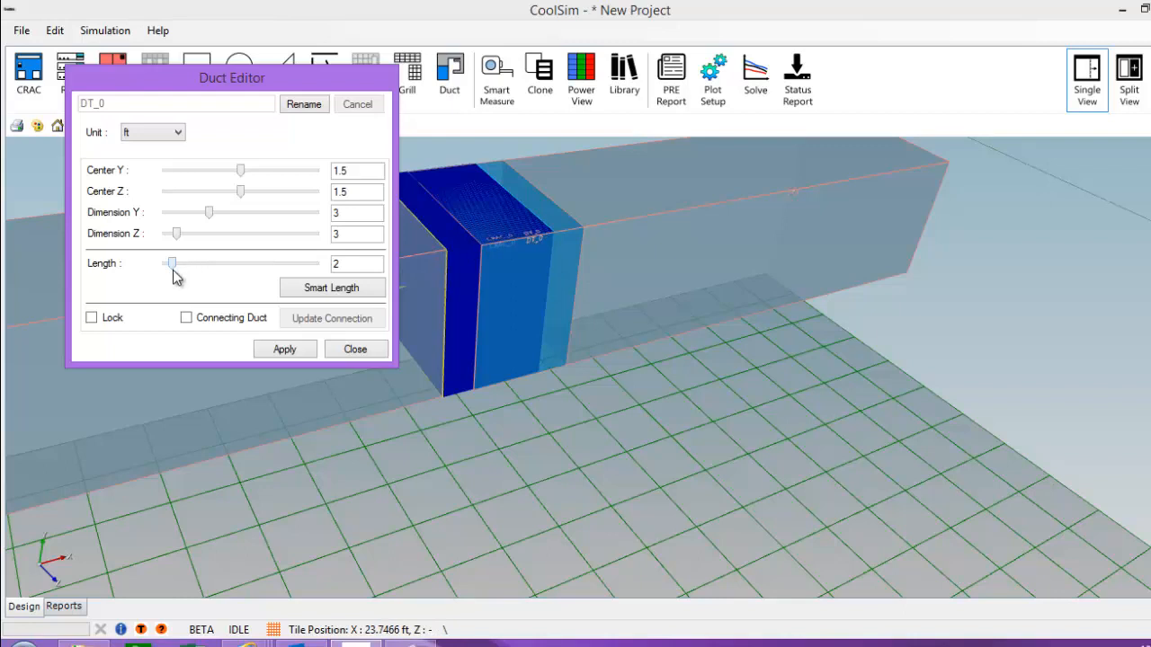
pyautogui.moveTo(171, 269); pyautogui.dragTo(165, 268)
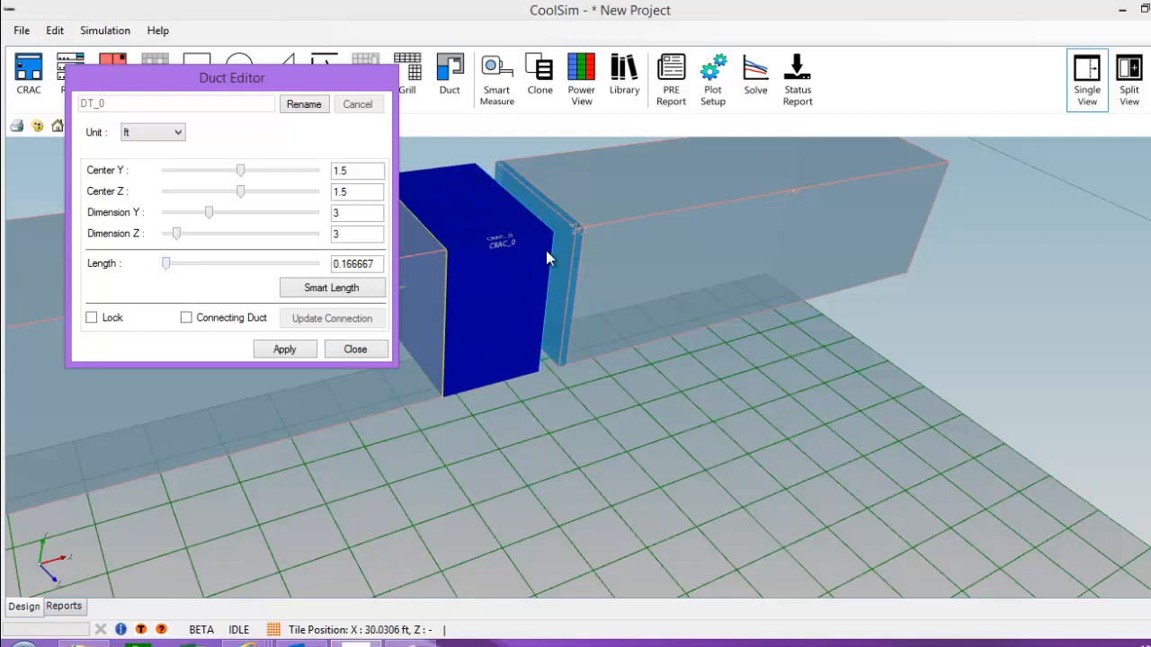
pyautogui.click(186, 318)
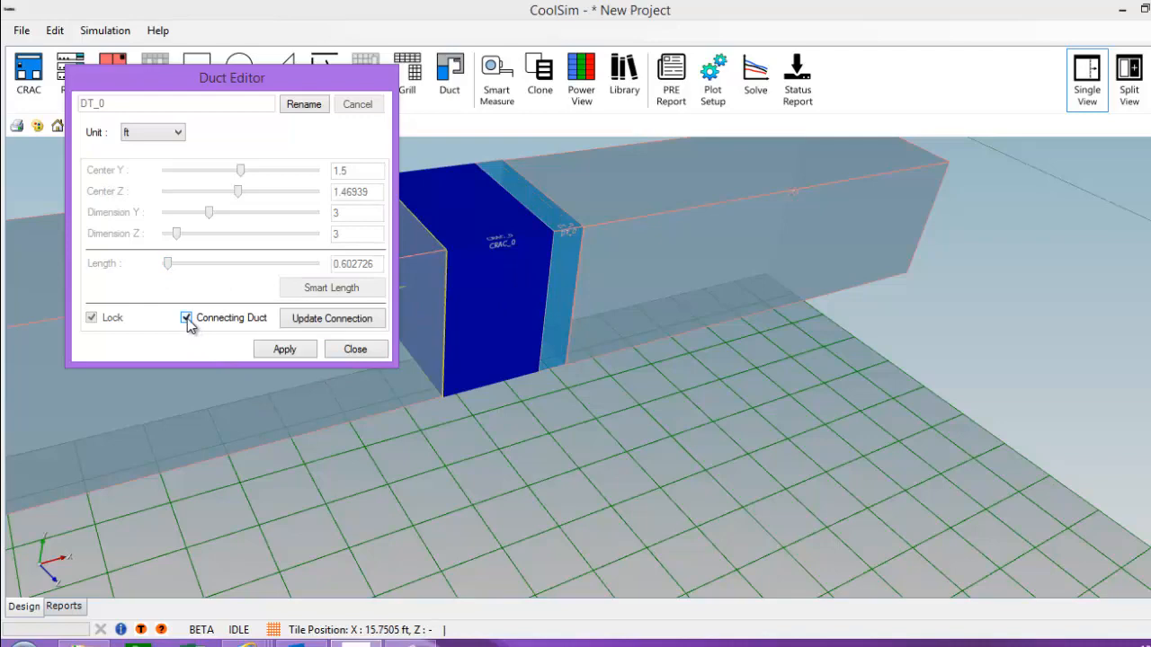
pyautogui.click(284, 350)
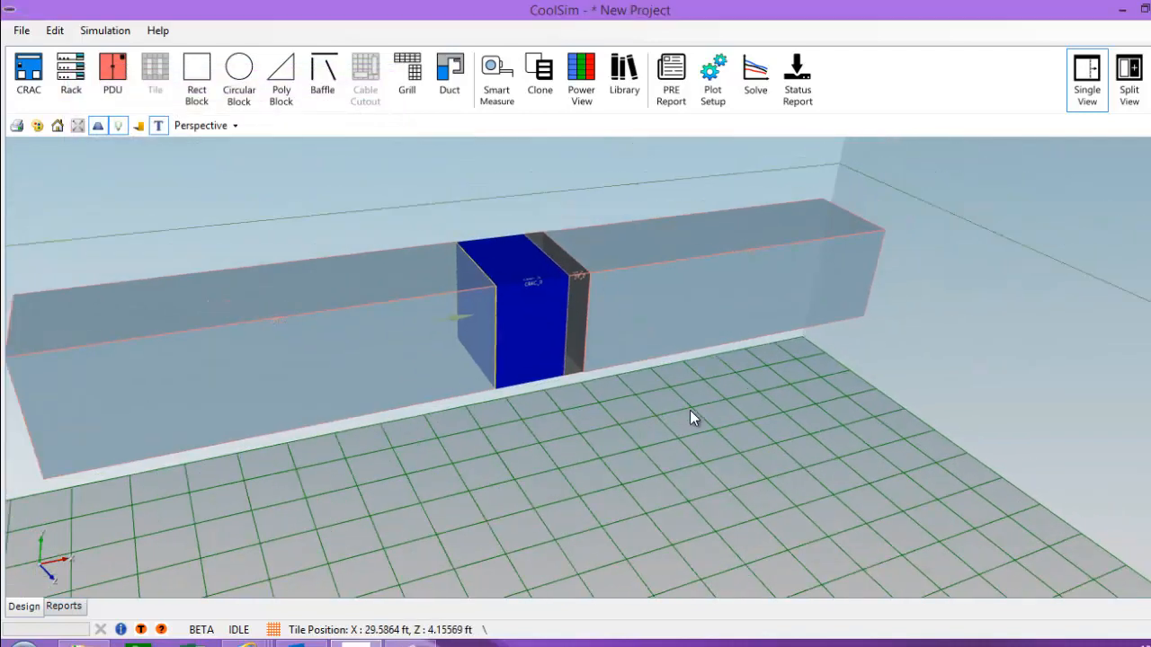
pyautogui.scroll(-2, 690, 410)
pyautogui.moveTo(675, 394); pyautogui.dragTo(589, 376, button='middle')
pyautogui.scroll(-2, 589, 376)
pyautogui.moveTo(757, 463); pyautogui.dragTo(543, 354, button='middle')
pyautogui.moveTo(621, 447); pyautogui.dragTo(659, 526, button='middle')
pyautogui.moveTo(672, 485); pyautogui.dragTo(757, 485, button='middle')
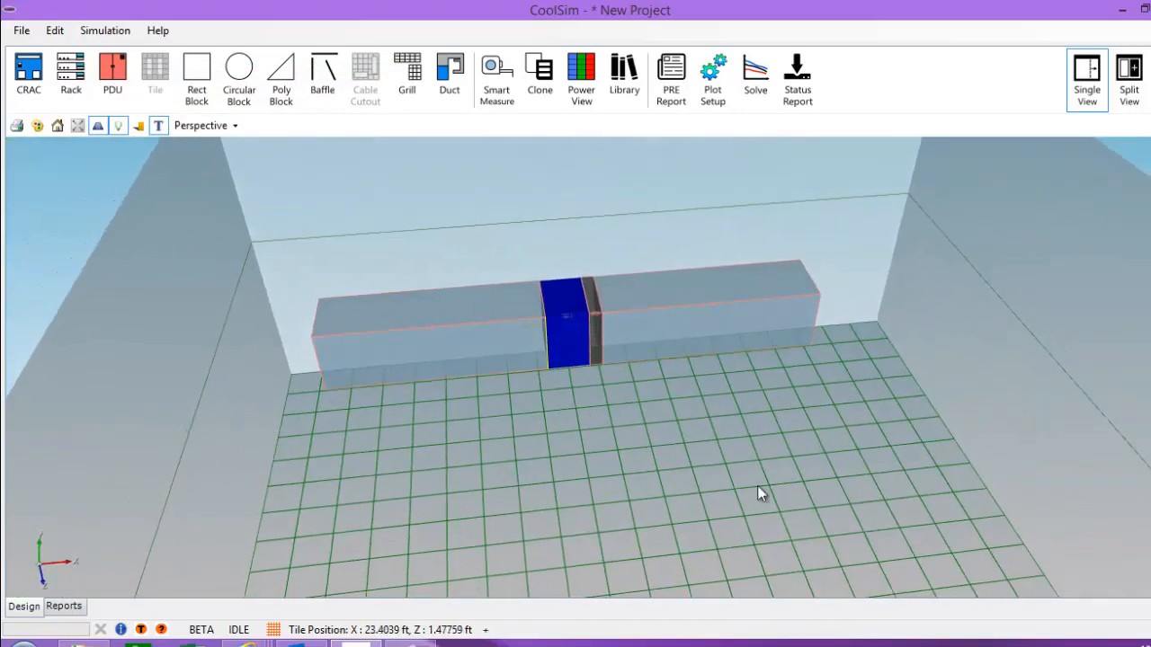
# Step: Add a 25.9098 ft Smart Length duct section off DT_1 along the side wall
pyautogui.rightClick(800, 332)
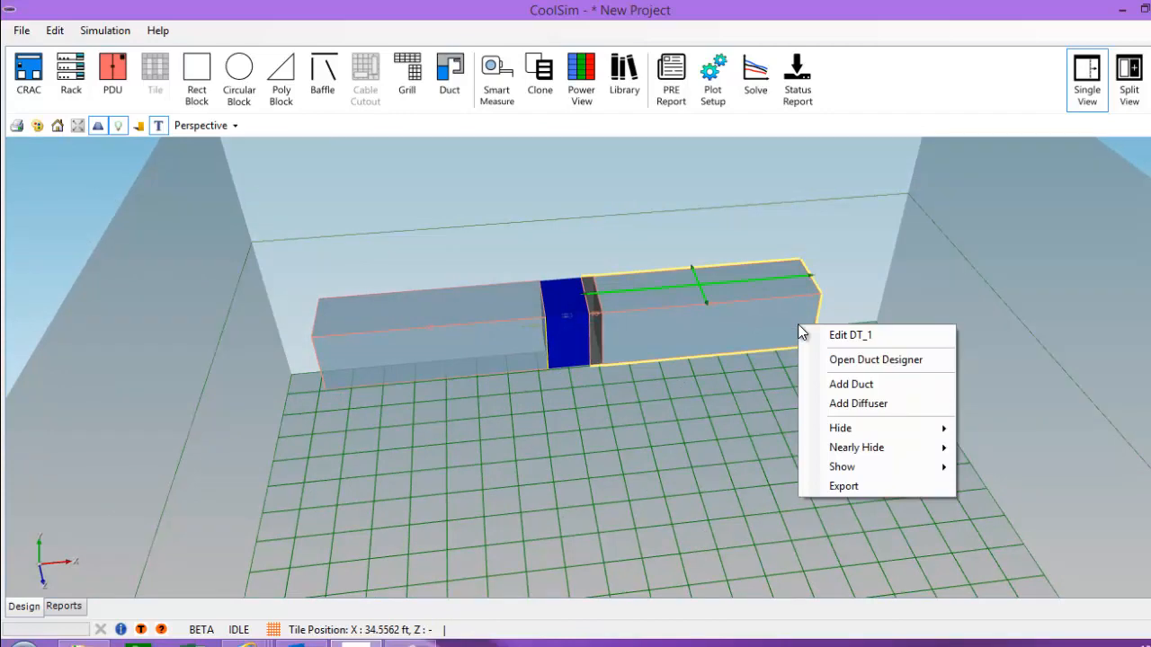
pyautogui.click(753, 412)
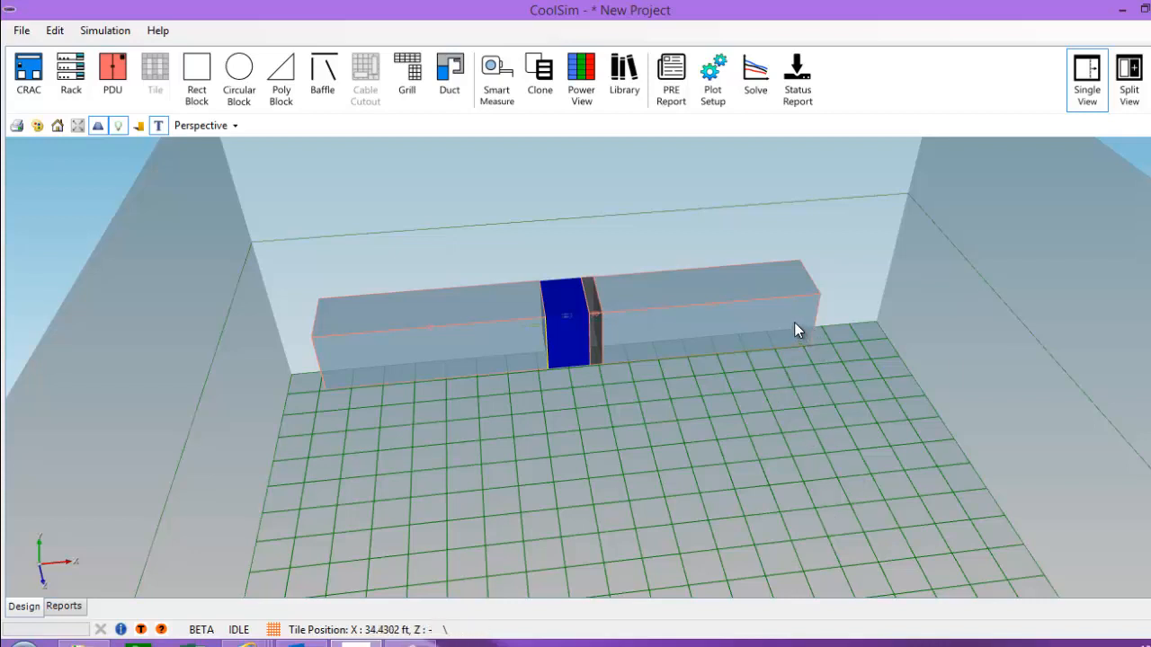
pyautogui.rightClick(796, 325)
pyautogui.click(848, 383)
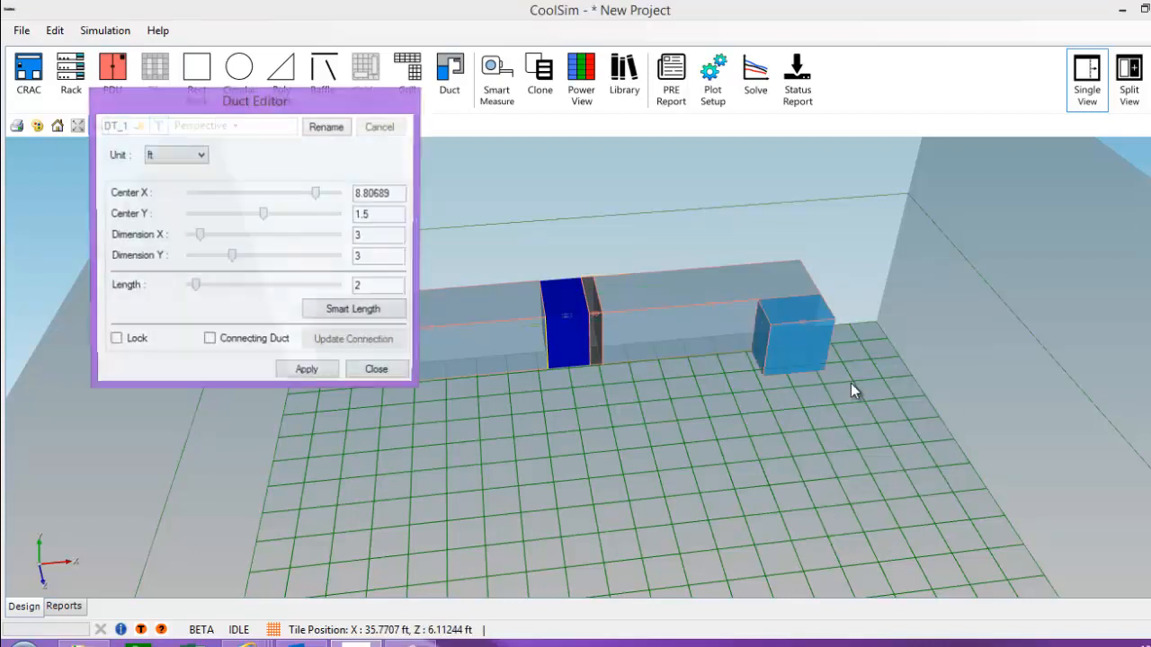
pyautogui.click(364, 311)
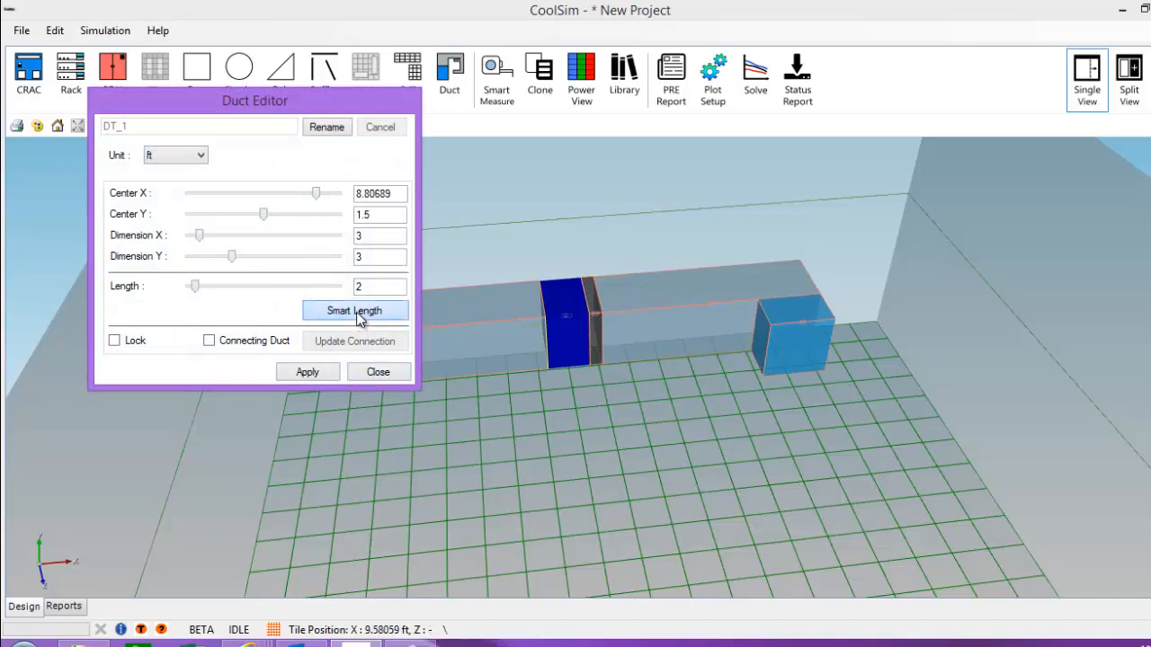
pyautogui.moveTo(644, 443); pyautogui.dragTo(547, 405)
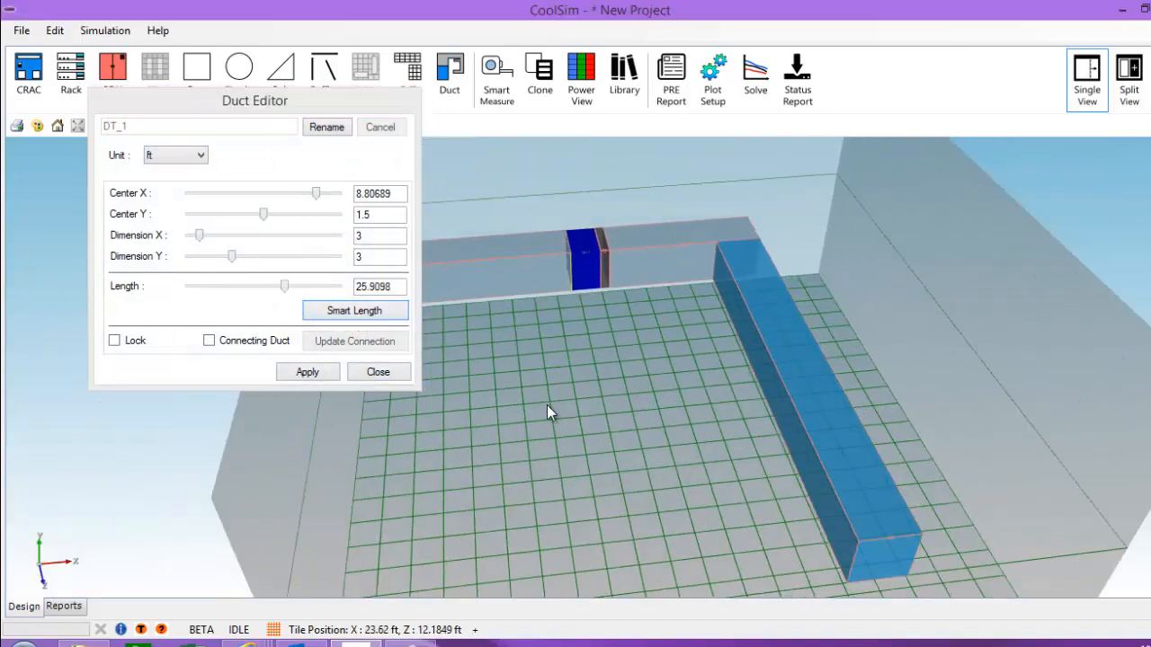
pyautogui.click(381, 375)
pyautogui.moveTo(681, 475); pyautogui.dragTo(485, 151, button='middle')
pyautogui.moveTo(726, 276)
pyautogui.mouseDown(button='middle')
pyautogui.moveTo(635, 342)
pyautogui.moveTo(722, 284)
pyautogui.mouseUp(button='middle')
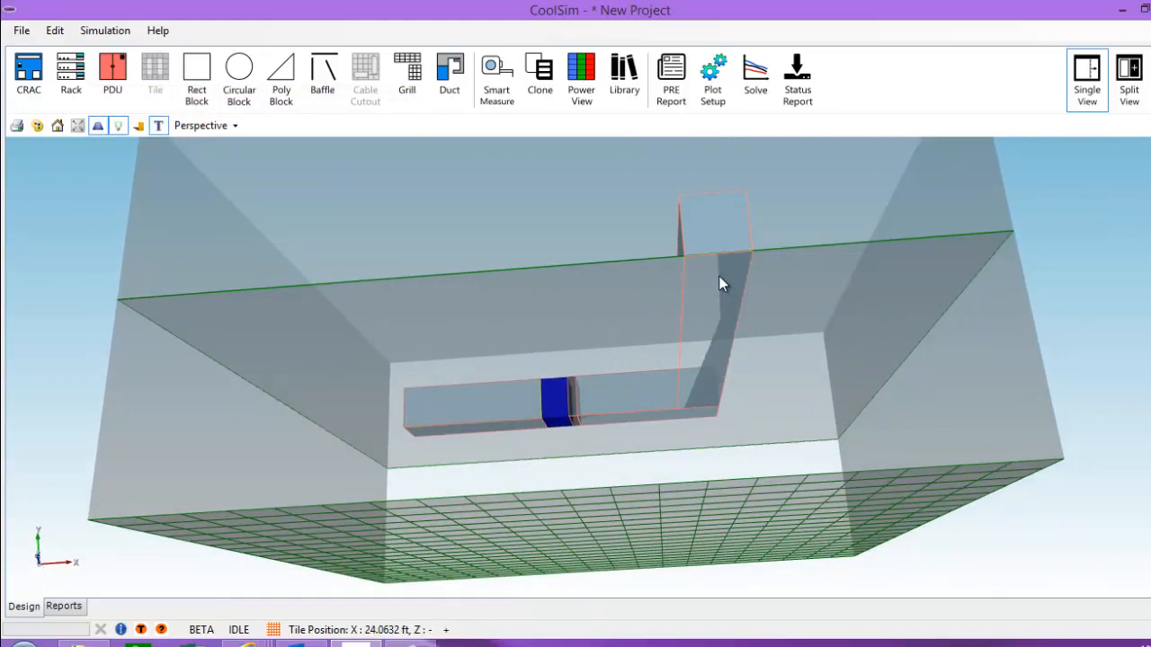
# Step: Add diffuser DF_0, 3 × 3 ft with 80% open area, to duct DT_1
pyautogui.rightClick(722, 284)
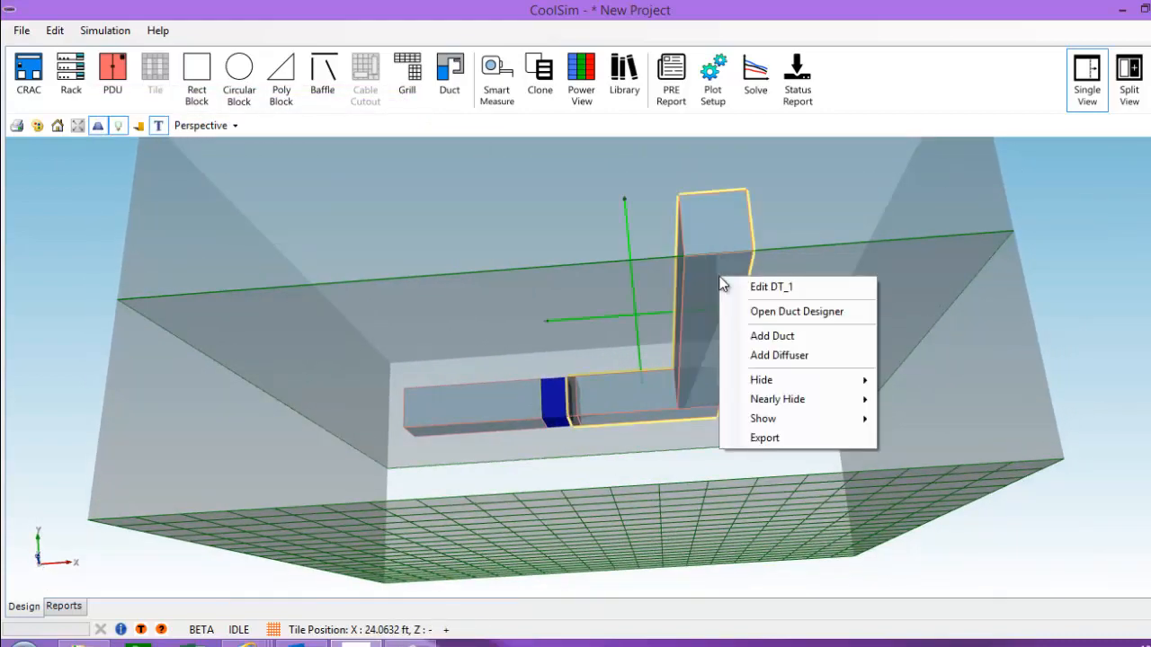
pyautogui.click(781, 356)
pyautogui.moveTo(706, 404); pyautogui.dragTo(656, 411, button='middle')
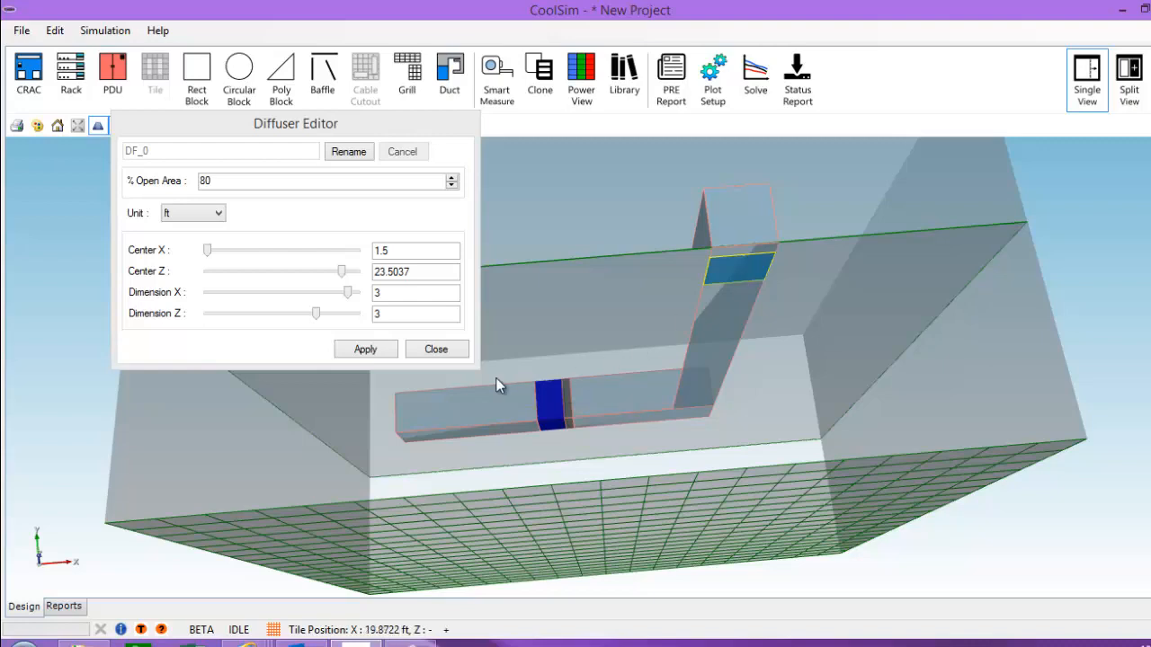
pyautogui.click(433, 353)
pyautogui.moveTo(684, 393); pyautogui.dragTo(938, 476)
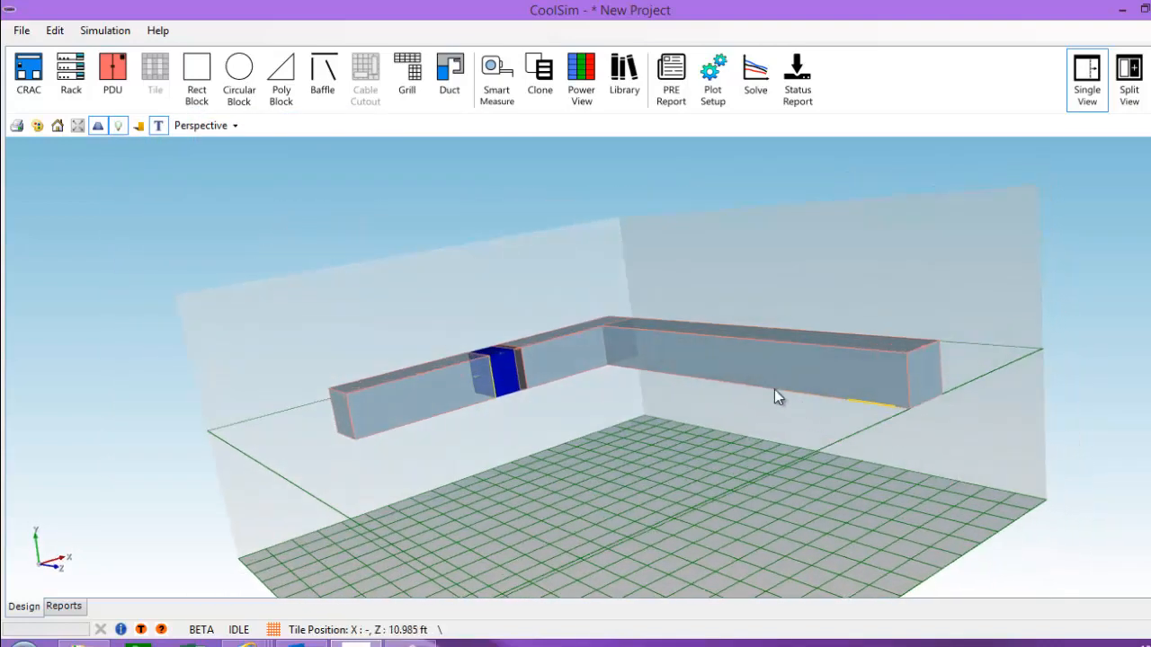
# Step: Open the Duct Designer for DT_1 and set attachments to the Y-Min face
pyautogui.rightClick(754, 376)
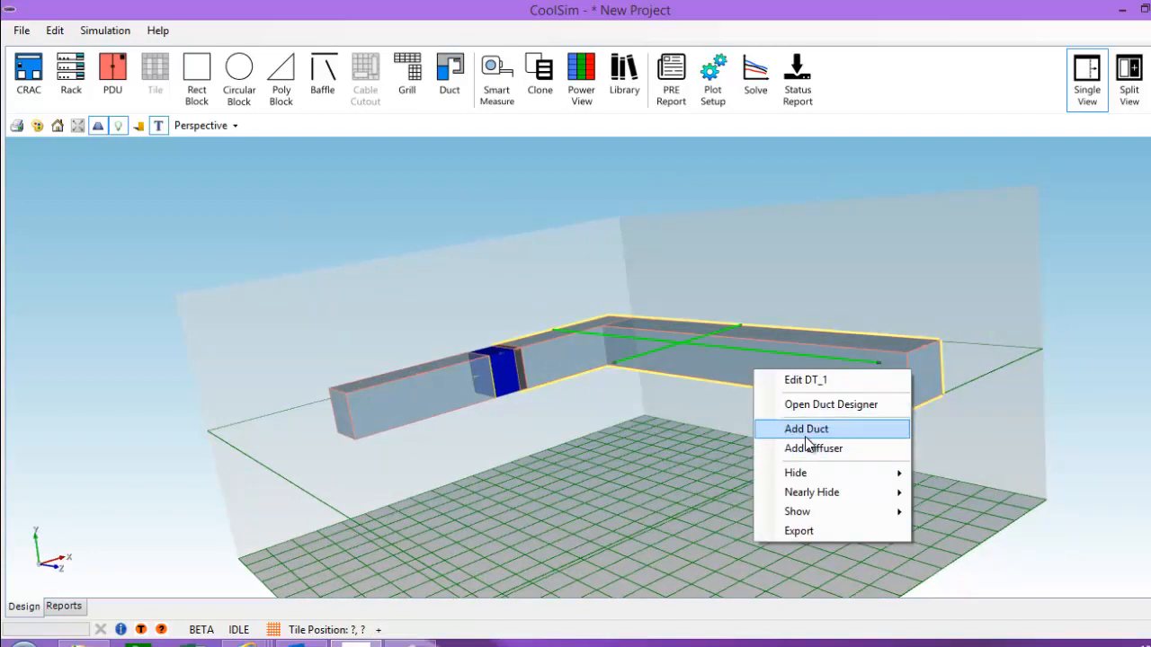
pyautogui.click(811, 405)
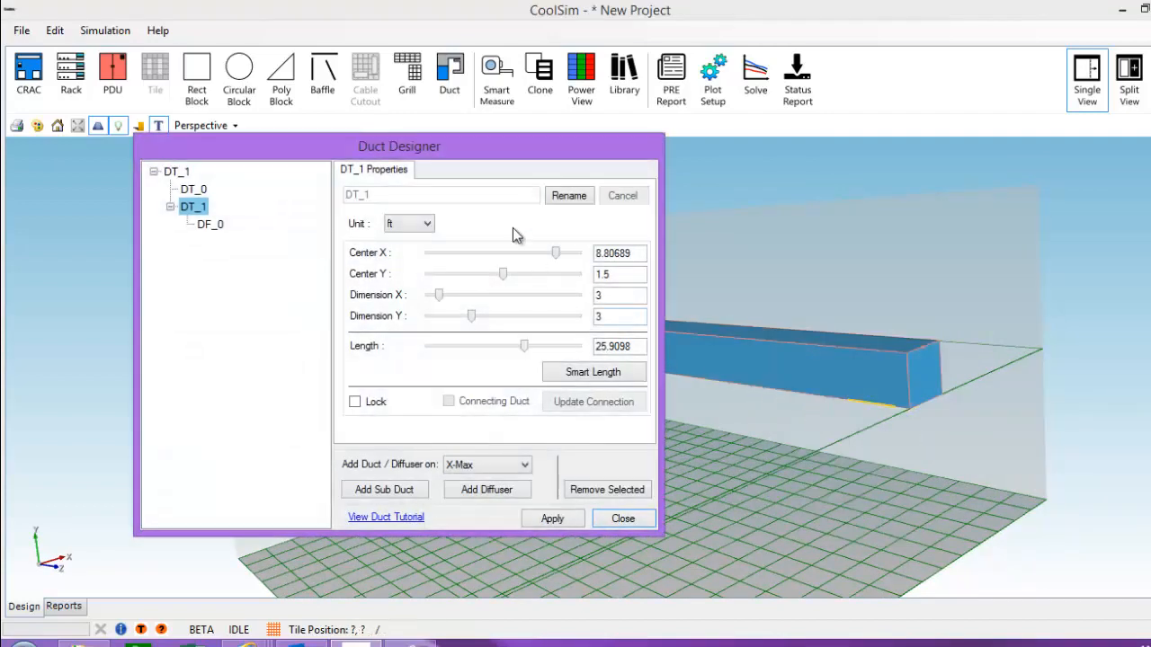
pyautogui.moveTo(474, 146); pyautogui.dragTo(350, 39)
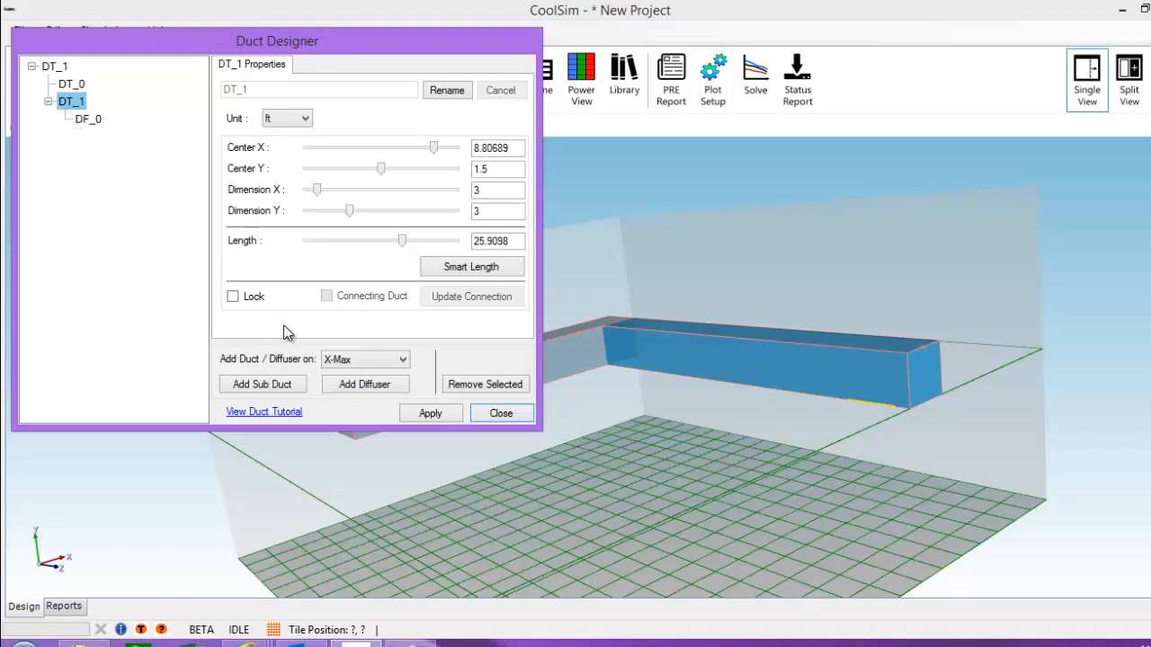
pyautogui.click(391, 365)
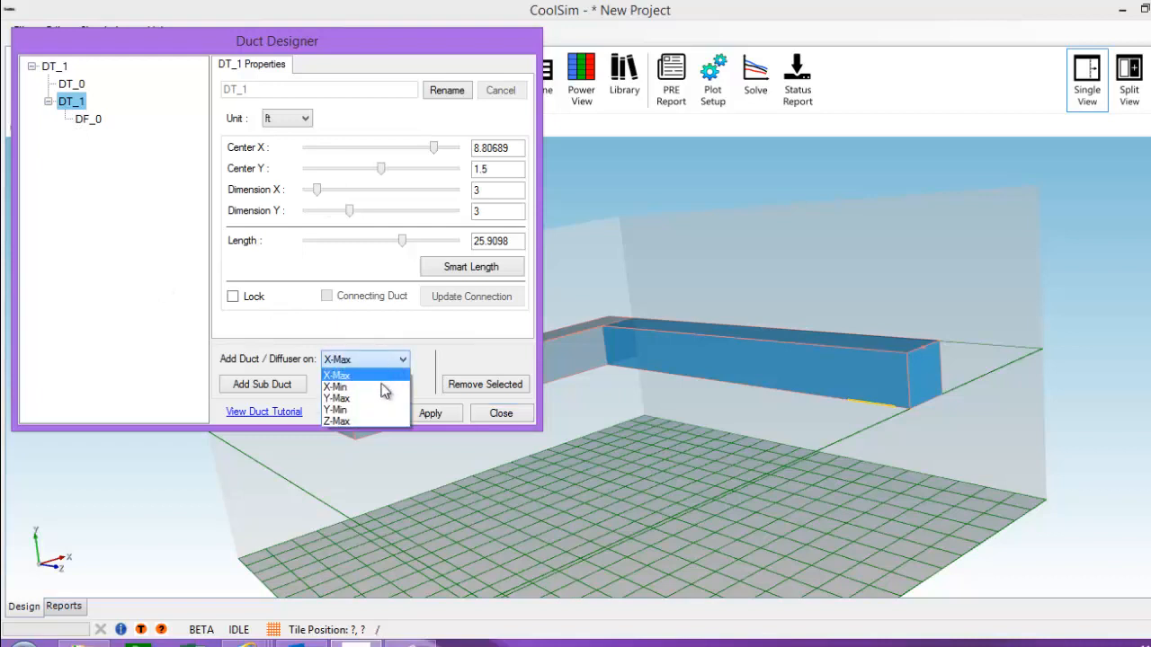
pyautogui.click(375, 410)
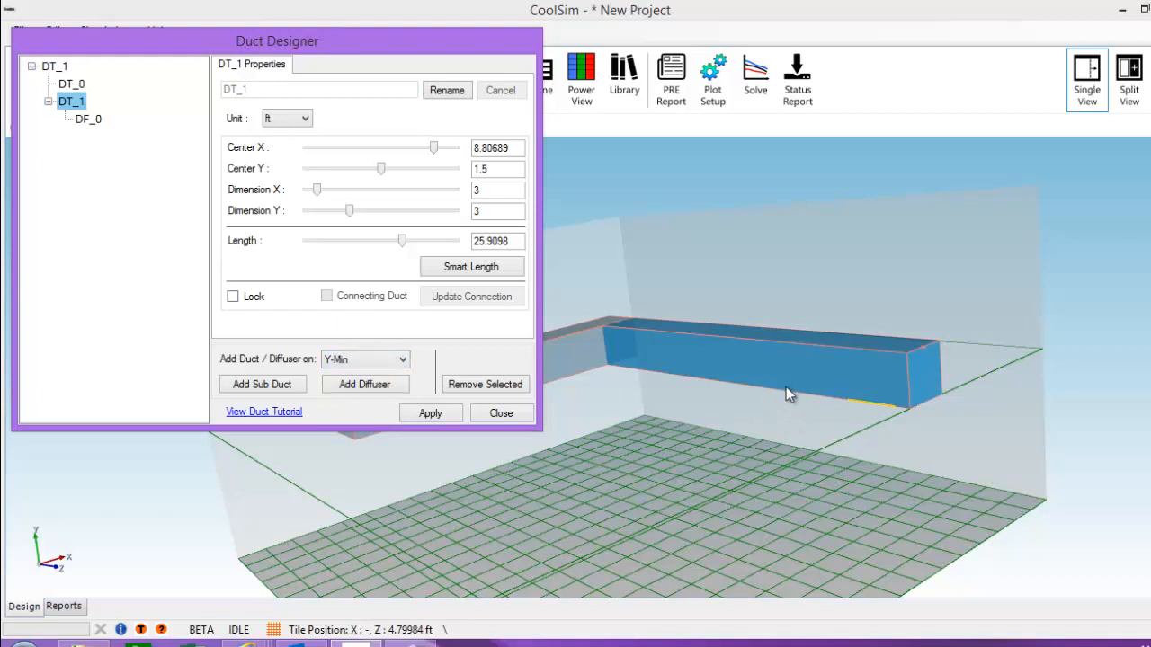
# Step: Add diffuser DF_1, 3 × 3.2765 ft, centred at Z 11.3572 ft, and apply
pyautogui.click(371, 385)
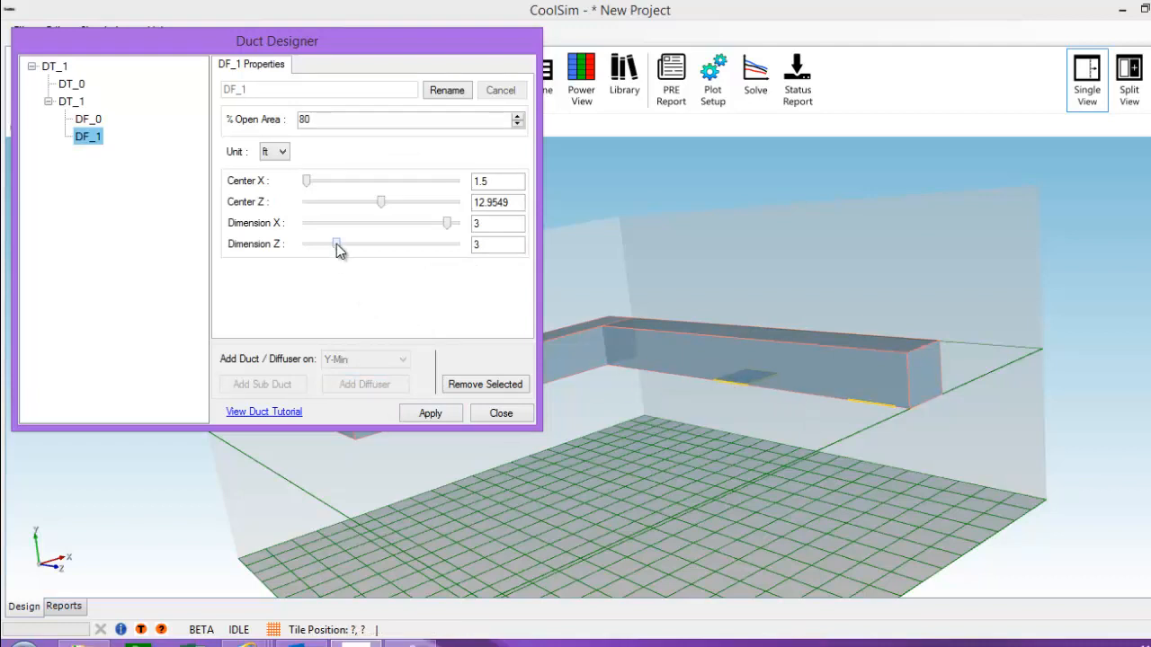
pyautogui.moveTo(336, 244)
pyautogui.mouseDown()
pyautogui.moveTo(362, 248)
pyautogui.moveTo(329, 247)
pyautogui.moveTo(339, 246)
pyautogui.mouseUp()
pyautogui.moveTo(374, 207); pyautogui.dragTo(369, 207)
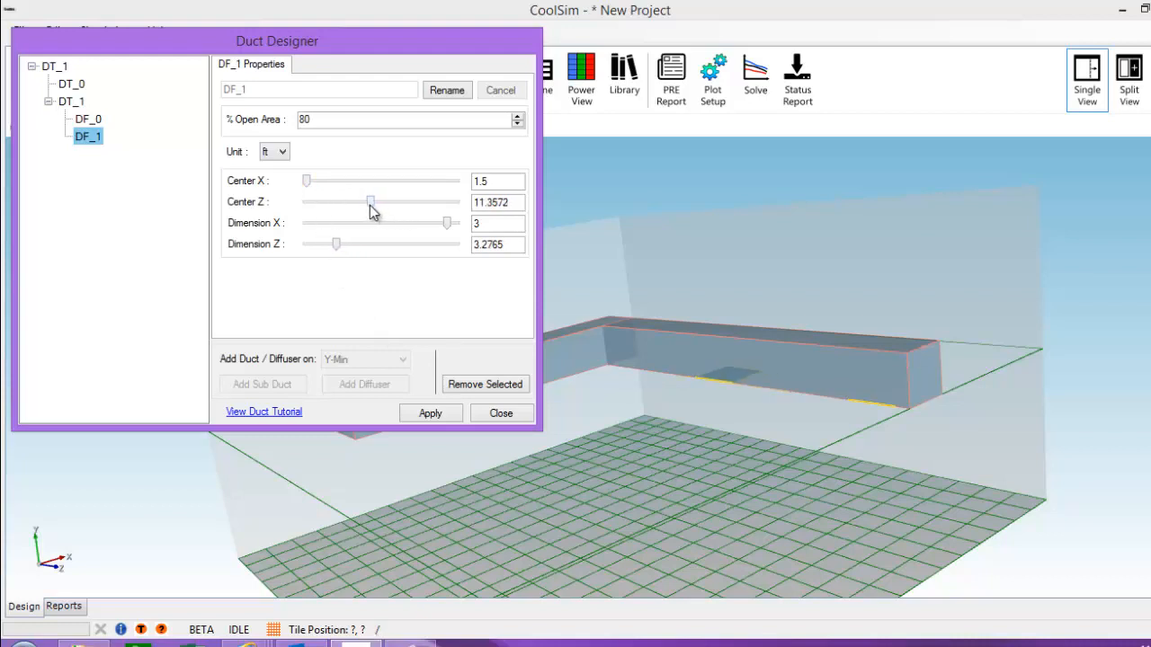
pyautogui.click(430, 414)
pyautogui.moveTo(534, 458); pyautogui.dragTo(511, 440)
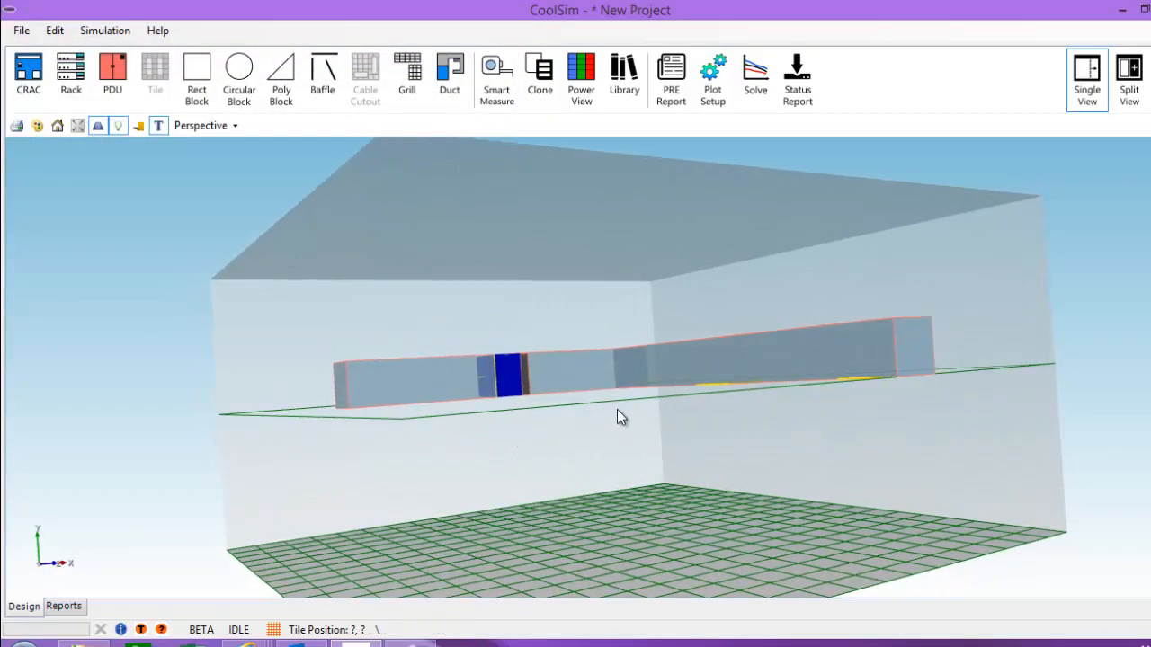
pyautogui.moveTo(617, 417); pyautogui.dragTo(431, 395)
# Step: Add a 25.9659 ft Smart Length duct off DT_0 along the opposite side wall
pyautogui.rightClick(421, 378)
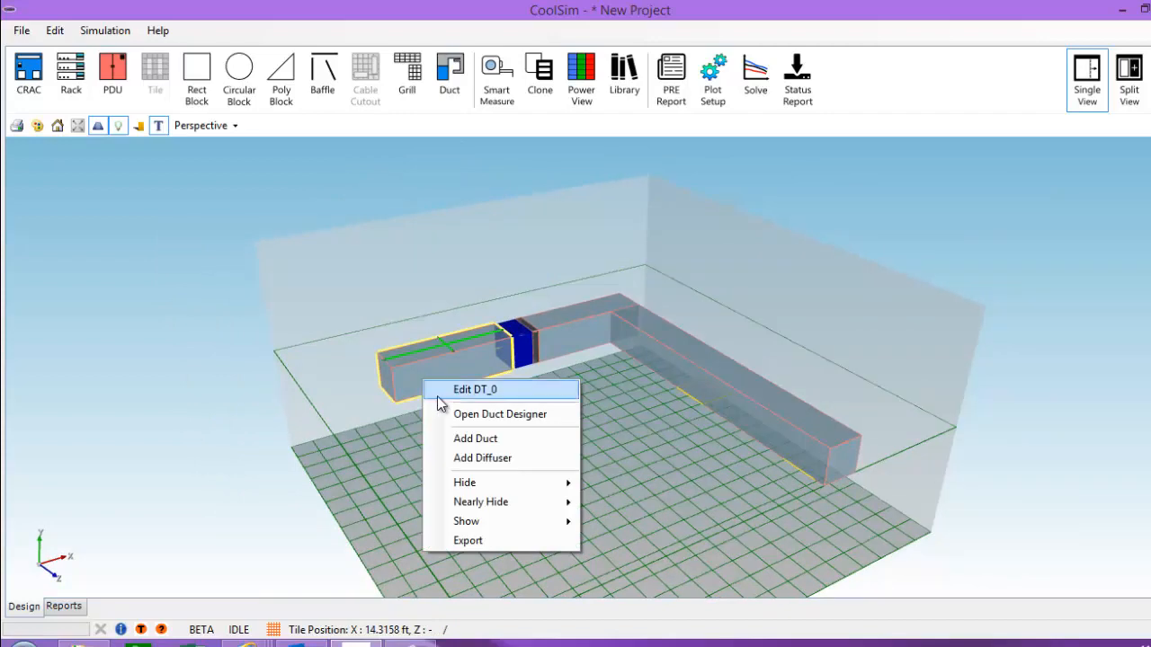
pyautogui.click(474, 439)
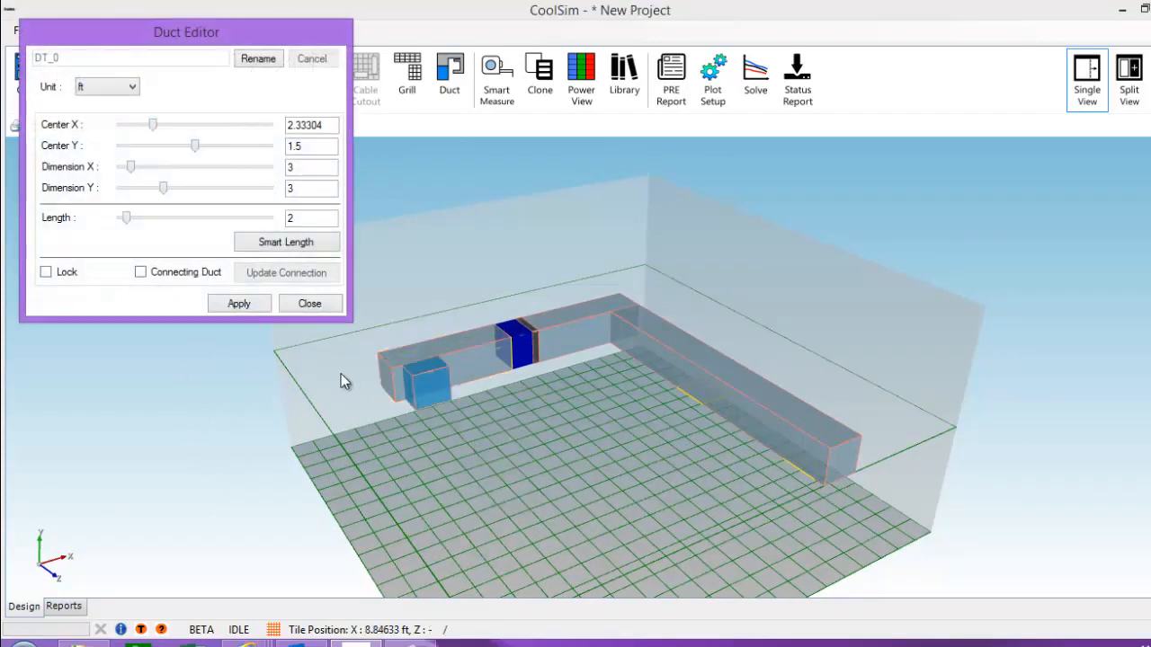
pyautogui.click(277, 244)
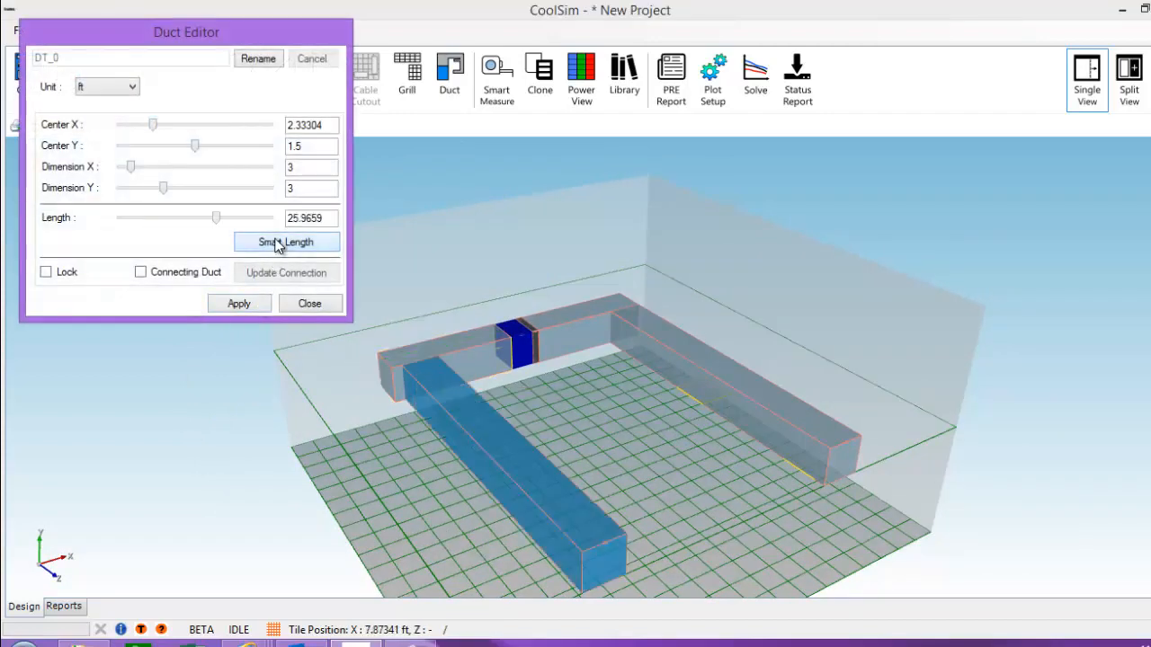
pyautogui.moveTo(386, 452); pyautogui.dragTo(471, 439, button='middle')
pyautogui.click(238, 309)
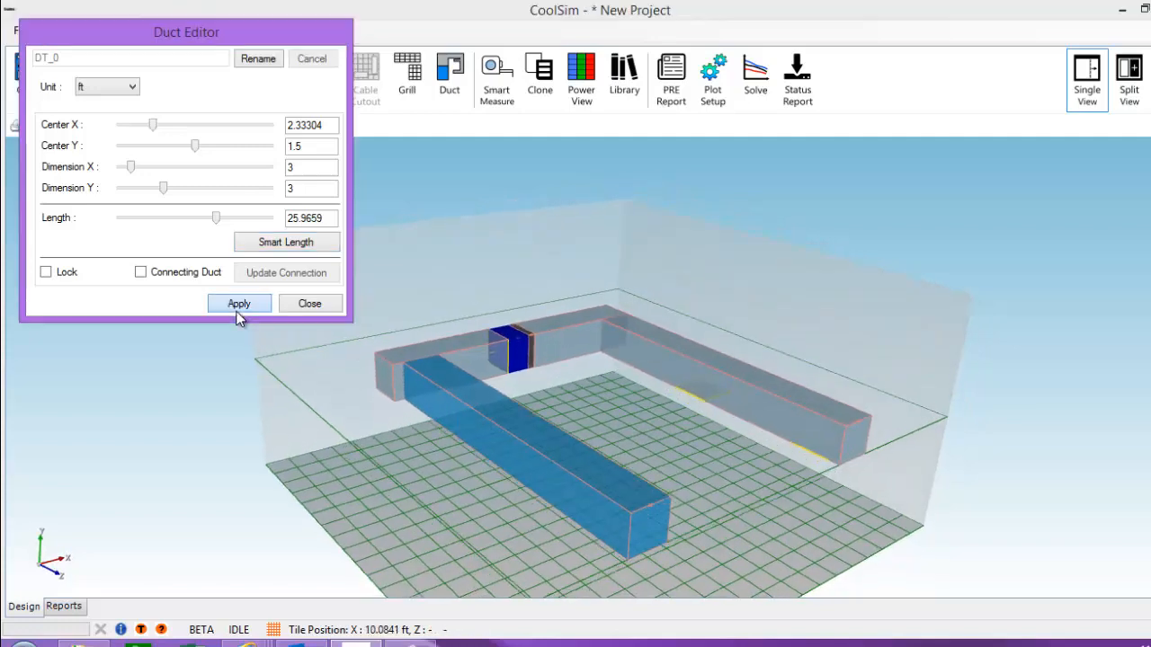
pyautogui.moveTo(412, 496); pyautogui.dragTo(542, 357, button='middle')
# Step: Add two 3 × 3 ft diffusers to the new branch, at Z 4.9649 and 16.0941 ft
pyautogui.rightClick(500, 323)
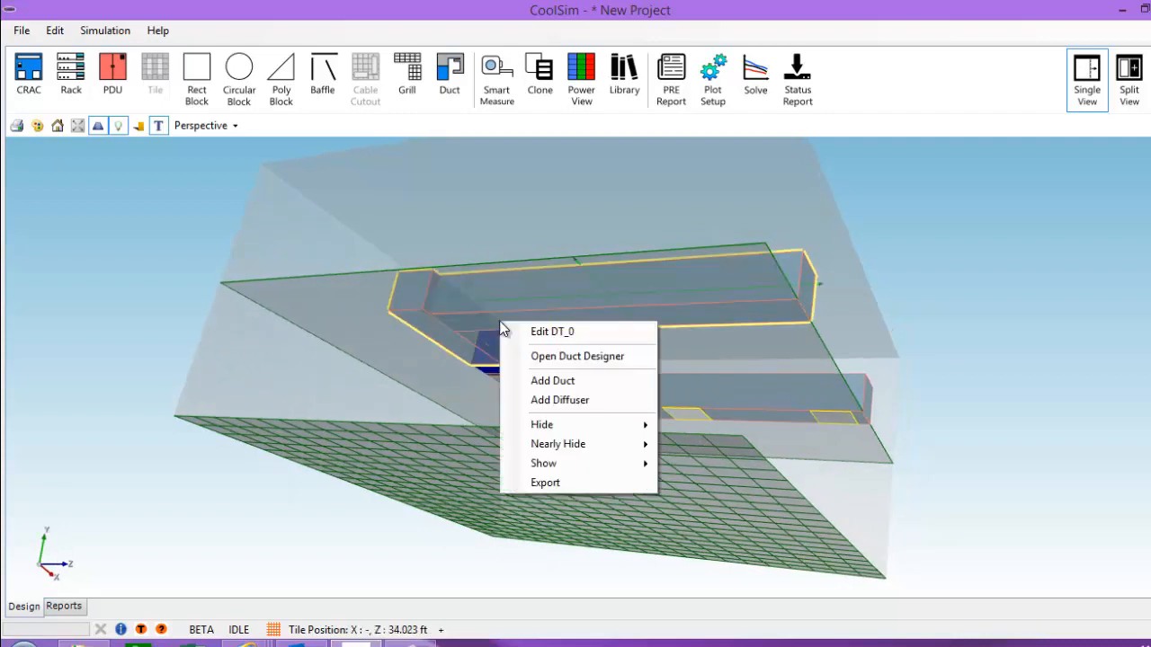
pyautogui.click(561, 399)
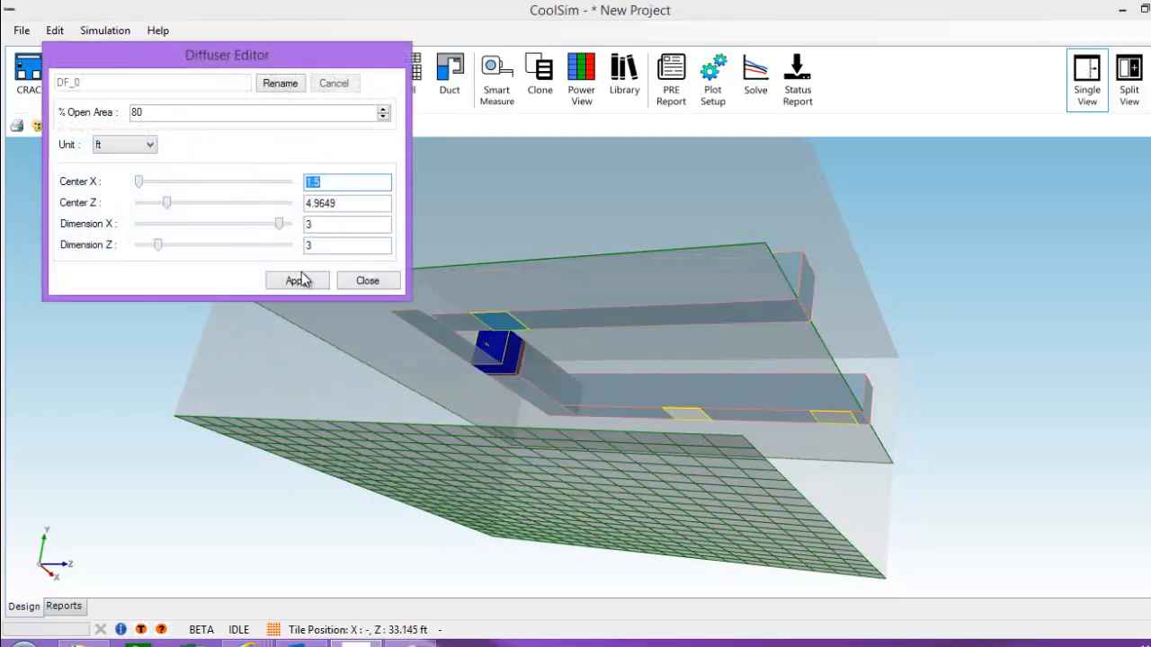
pyautogui.click(300, 281)
pyautogui.rightClick(646, 315)
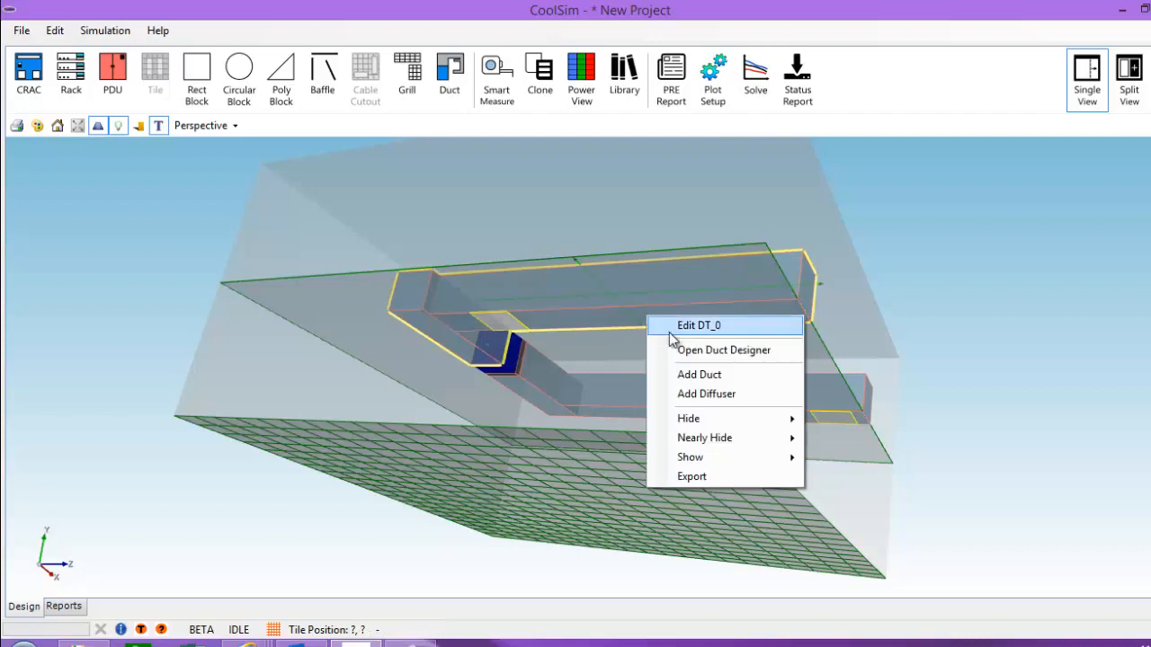
pyautogui.click(684, 395)
pyautogui.moveTo(668, 391); pyautogui.dragTo(461, 407)
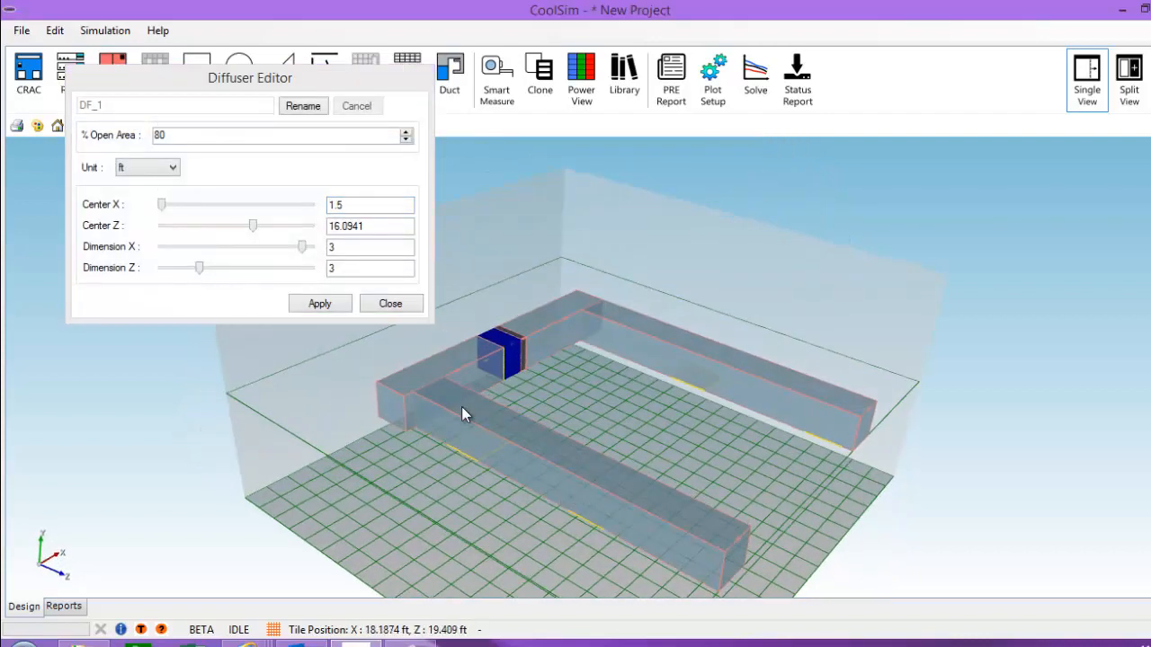
pyautogui.click(329, 306)
pyautogui.moveTo(651, 403); pyautogui.dragTo(536, 462)
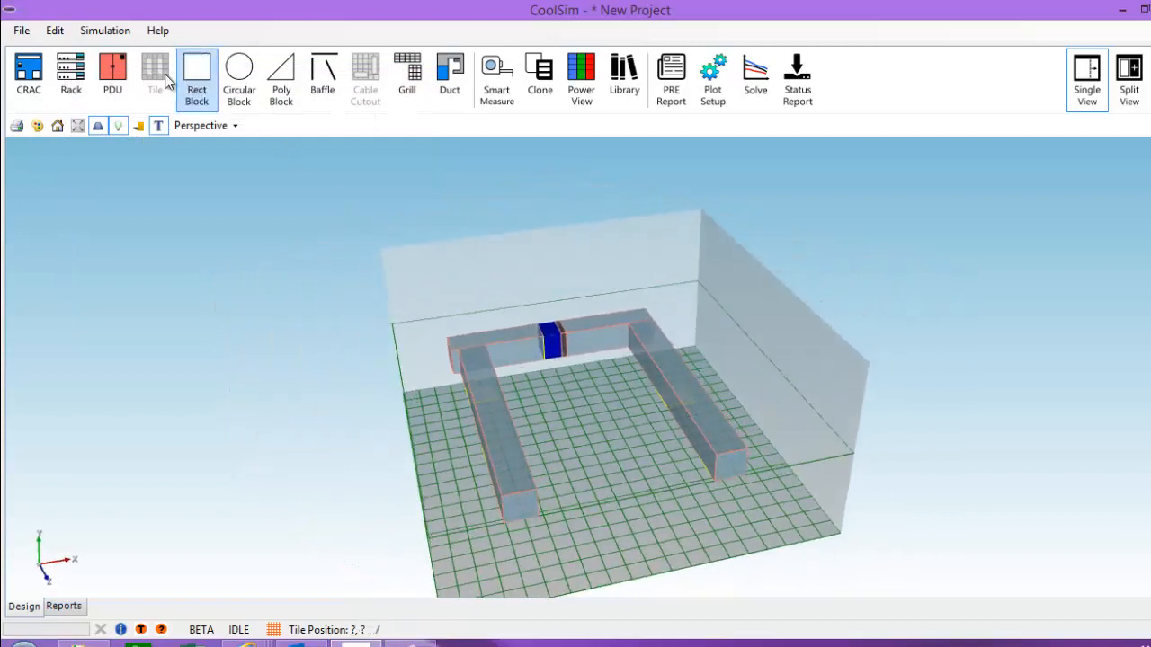
# Step: Drop a five-rack row mid-floor inside the duct U and inspect it from several angles
pyautogui.click(632, 480)
pyautogui.moveTo(618, 485); pyautogui.dragTo(651, 487)
pyautogui.scroll(3, 648, 485)
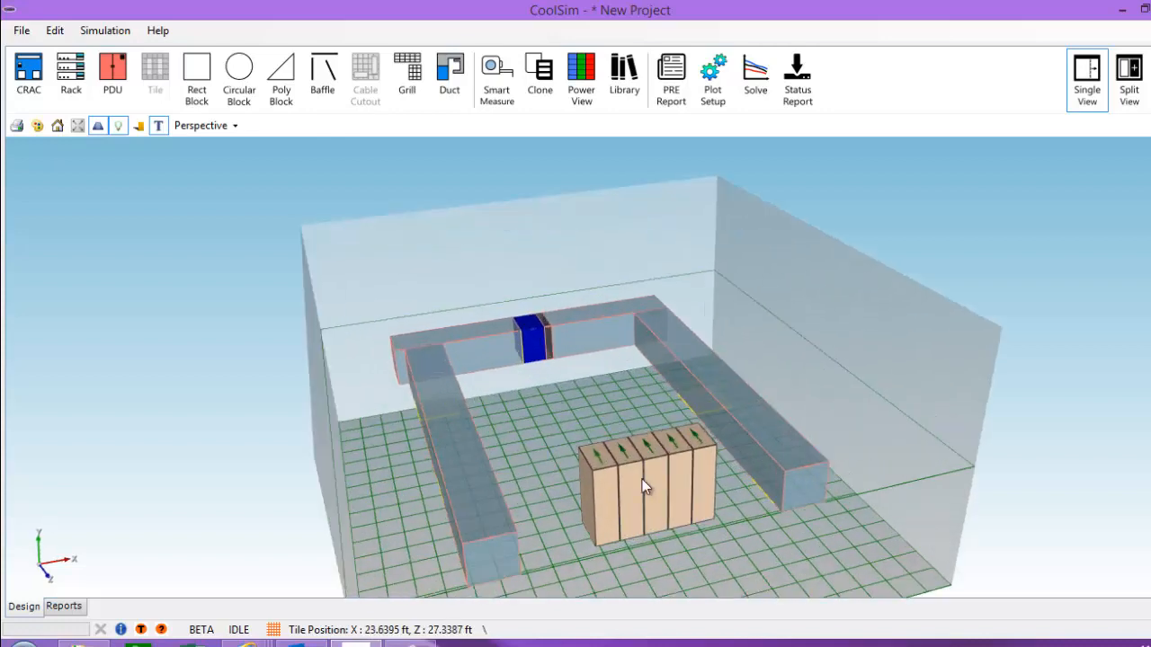
pyautogui.moveTo(622, 435); pyautogui.dragTo(680, 434, button='middle')
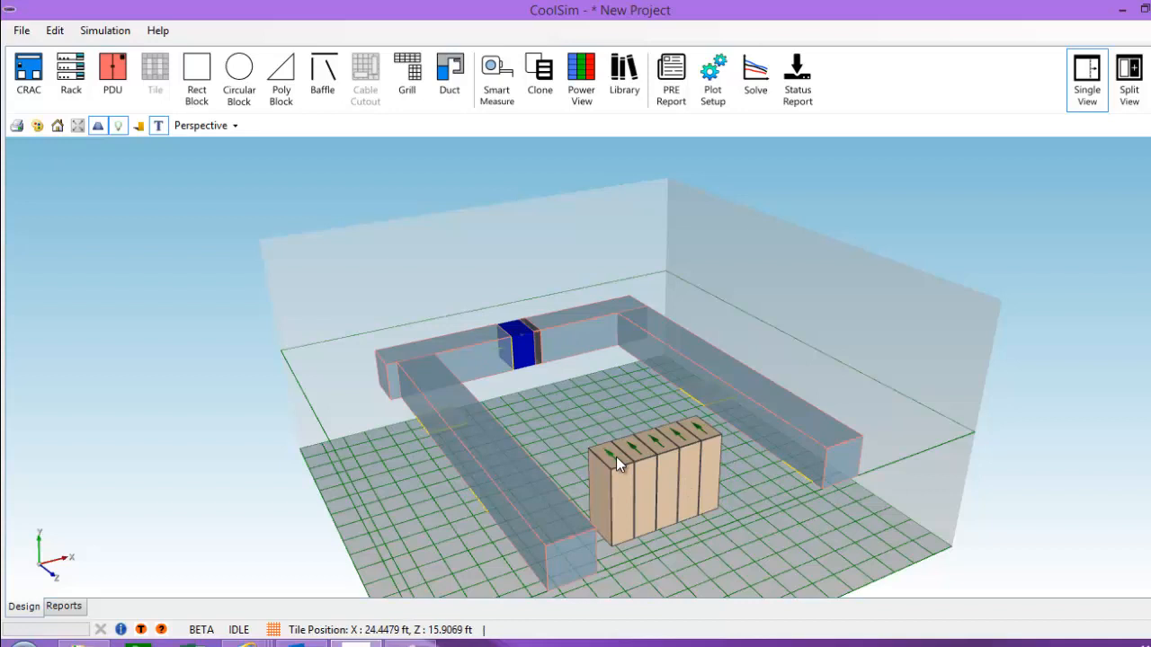
pyautogui.scroll(-4, 613, 450)
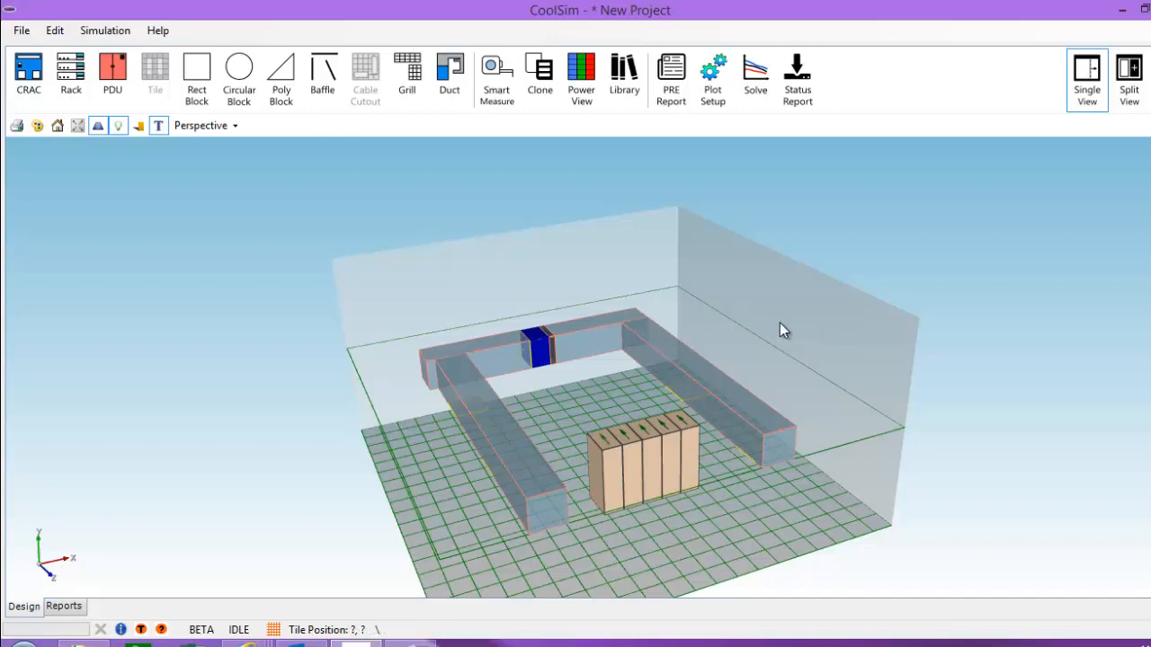
pyautogui.moveTo(827, 419); pyautogui.dragTo(401, 383, button='middle')
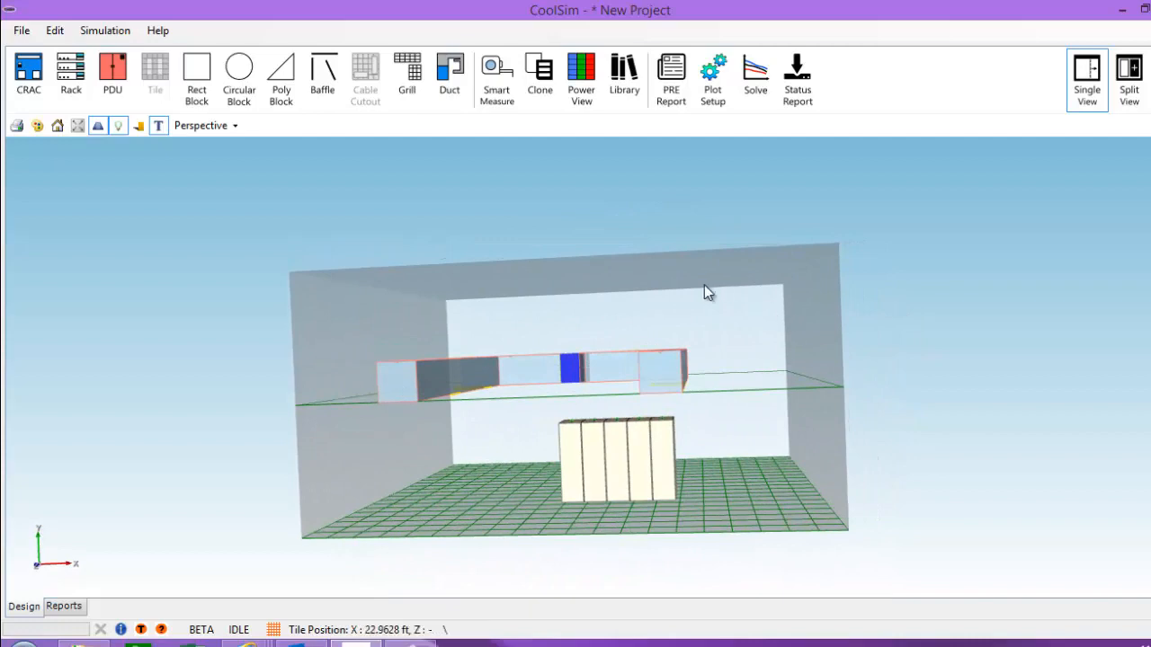
pyautogui.moveTo(760, 434)
pyautogui.mouseDown(button='middle')
pyautogui.moveTo(747, 486)
pyautogui.moveTo(754, 431)
pyautogui.mouseUp(button='middle')
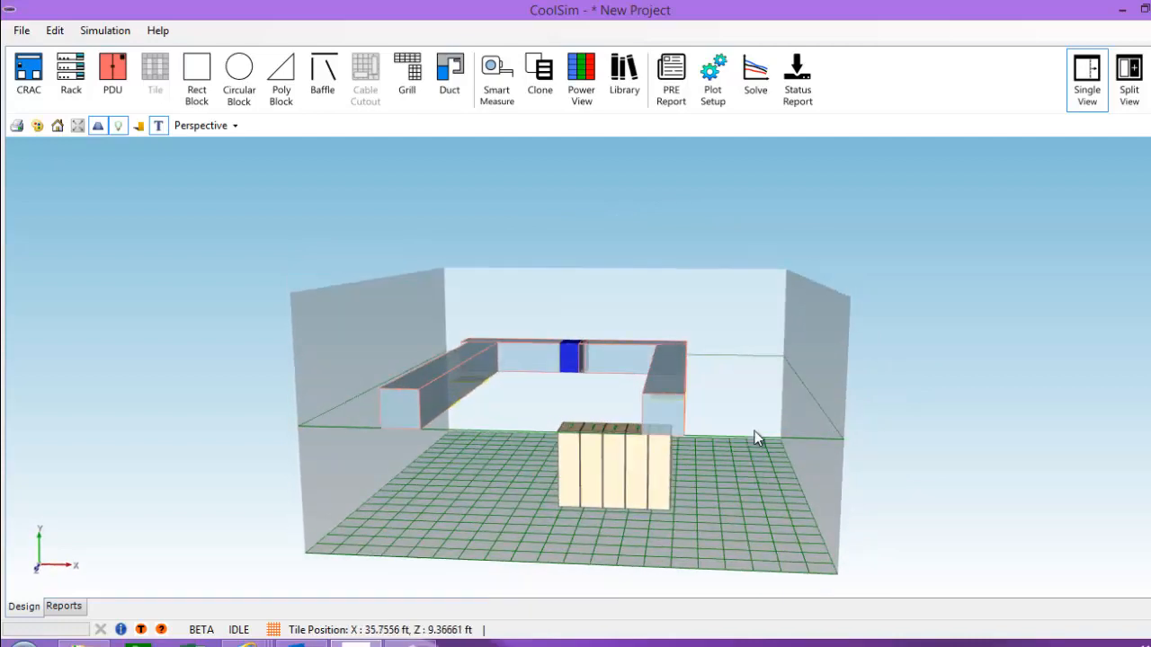
pyautogui.moveTo(389, 418); pyautogui.dragTo(447, 494, button='middle')
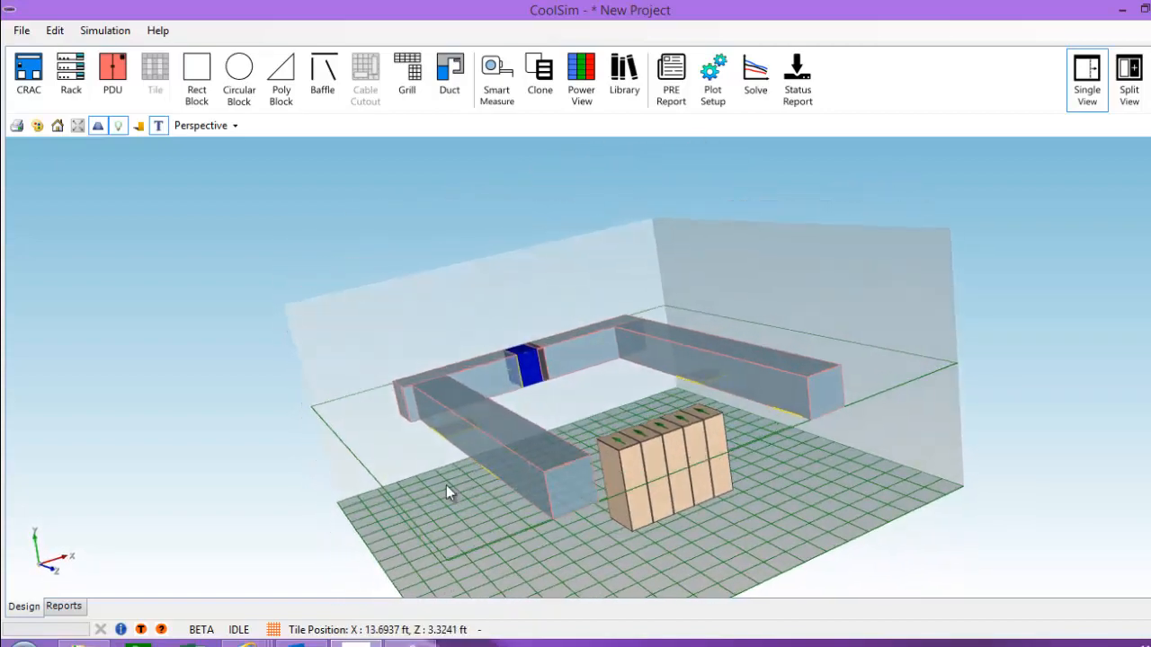
pyautogui.moveTo(528, 563); pyautogui.dragTo(745, 444, button='middle')
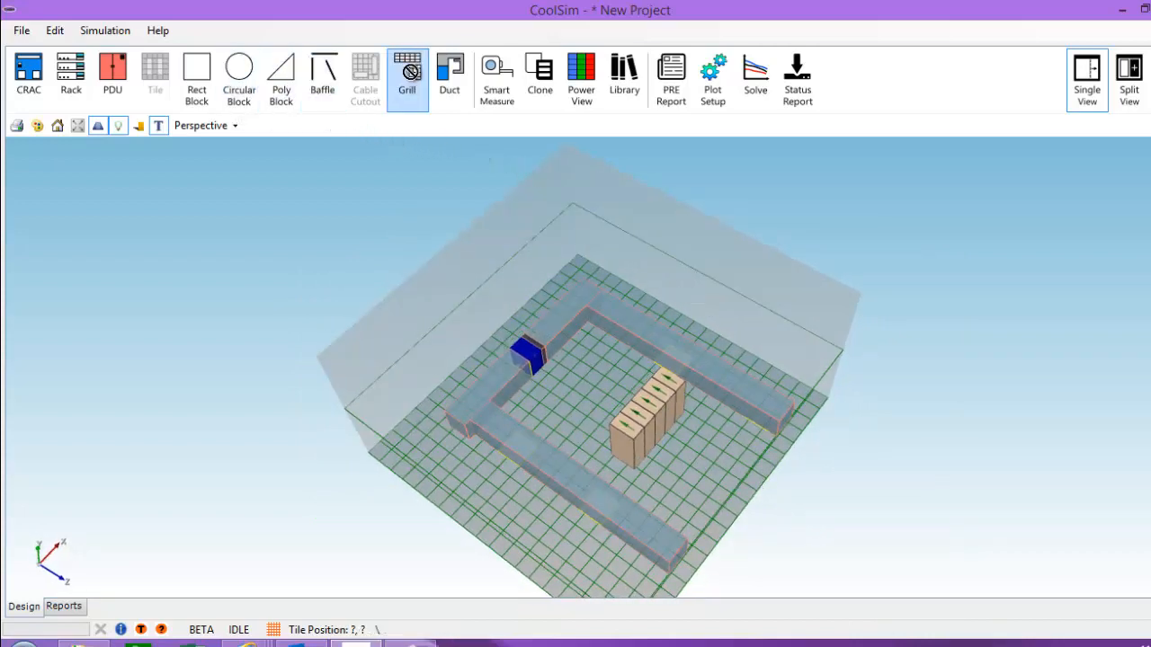
# Step: Place a return grille and set its End (X) to 0.5, clearing End (Z)
pyautogui.click(722, 329)
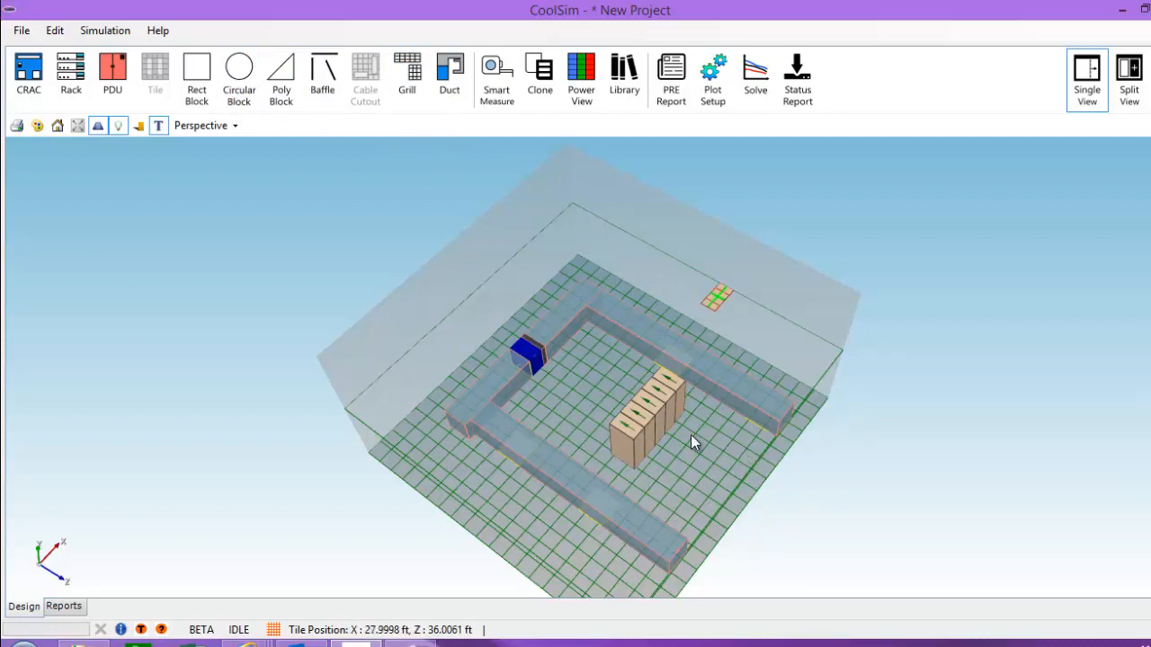
pyautogui.moveTo(688, 442); pyautogui.dragTo(701, 404, button='middle')
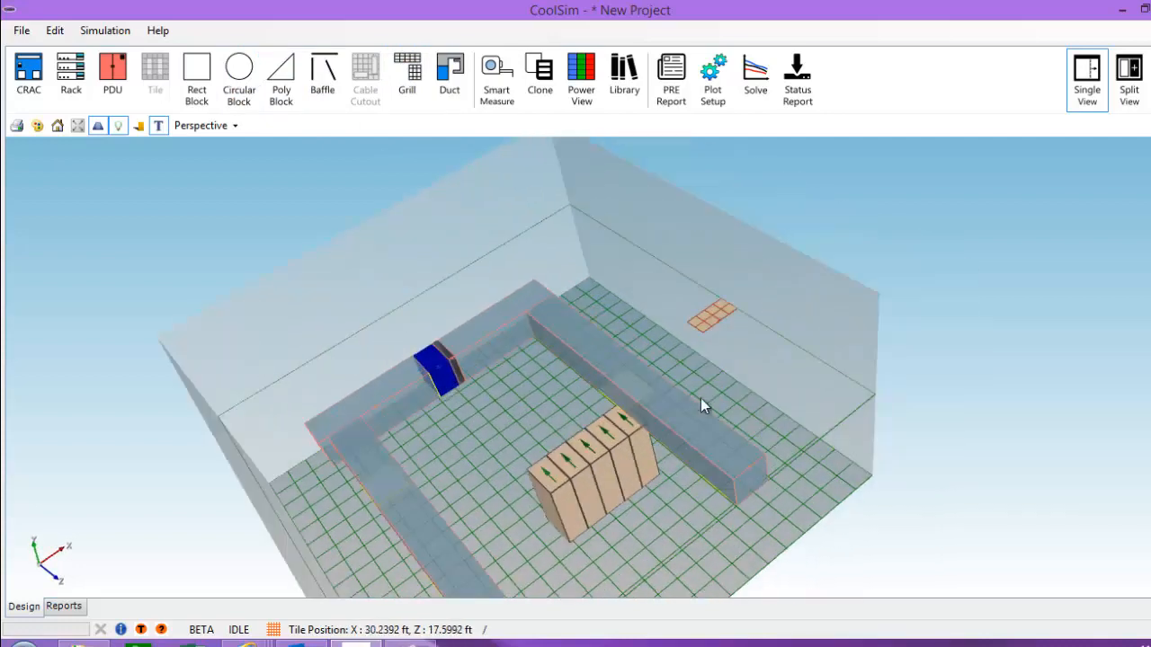
pyautogui.doubleClick(707, 317)
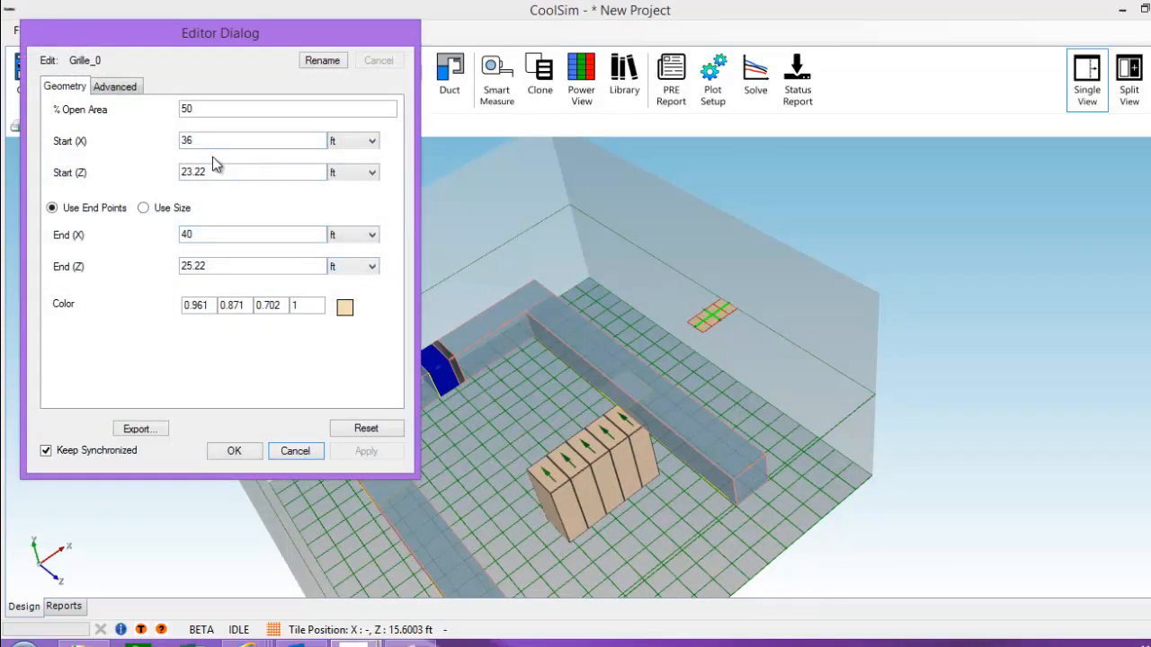
pyautogui.doubleClick(207, 236)
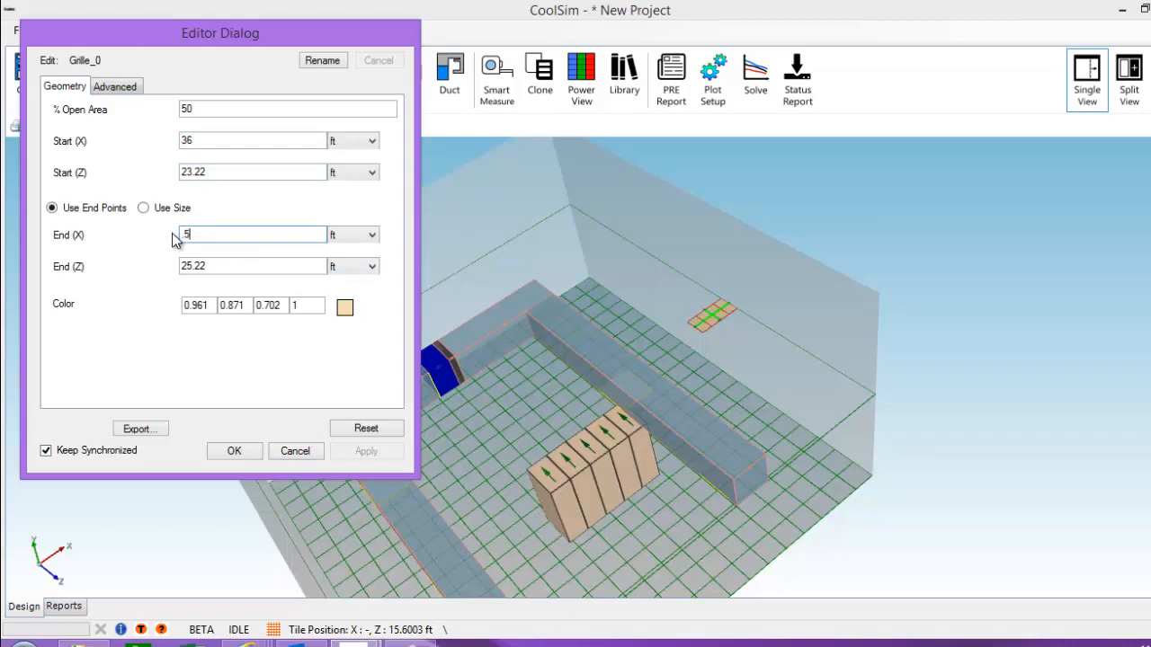
pyautogui.click(216, 264)
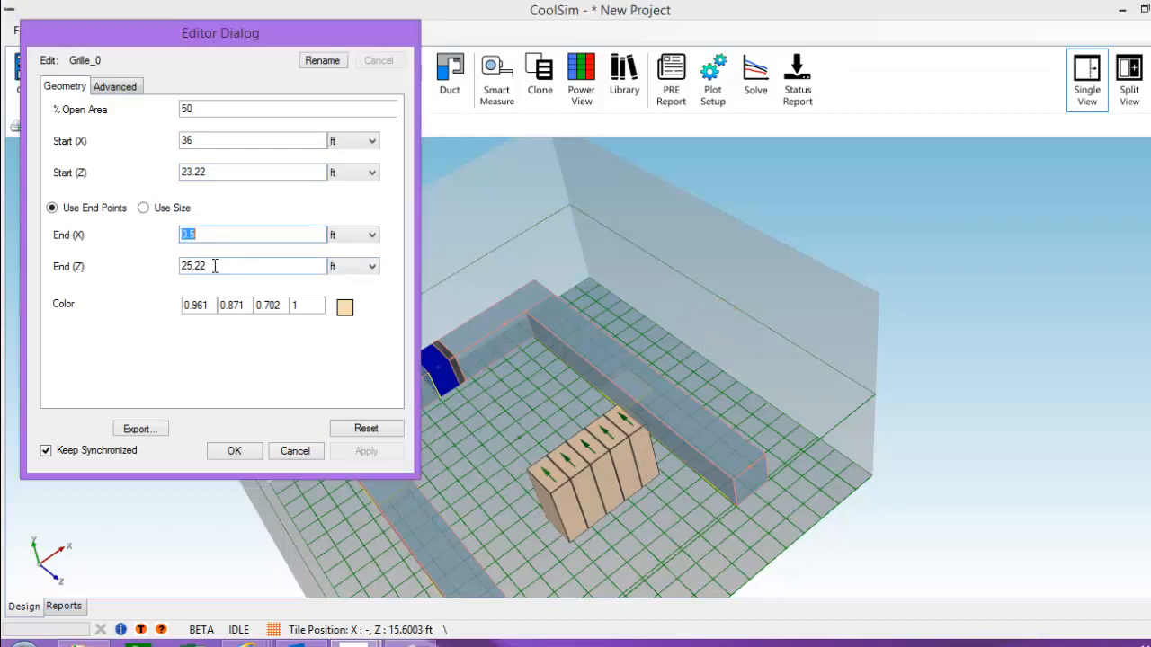
pyautogui.moveTo(216, 265); pyautogui.dragTo(160, 260)
pyautogui.press('BackSpace')
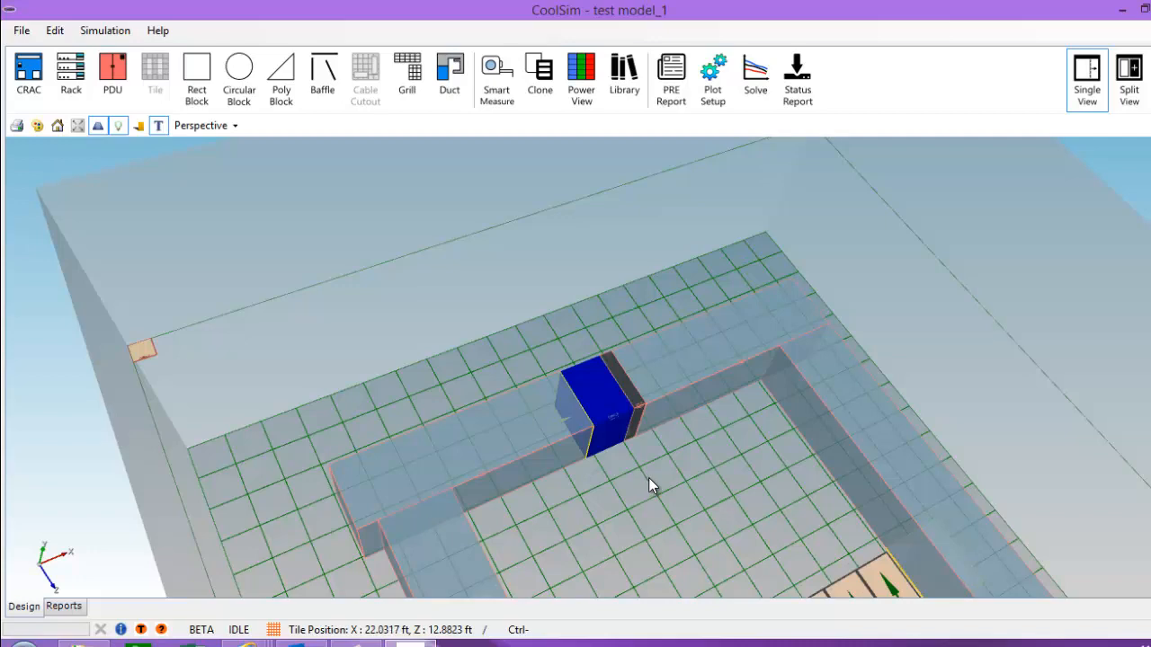
pyautogui.moveTo(649, 477); pyautogui.dragTo(411, 285, button='middle')
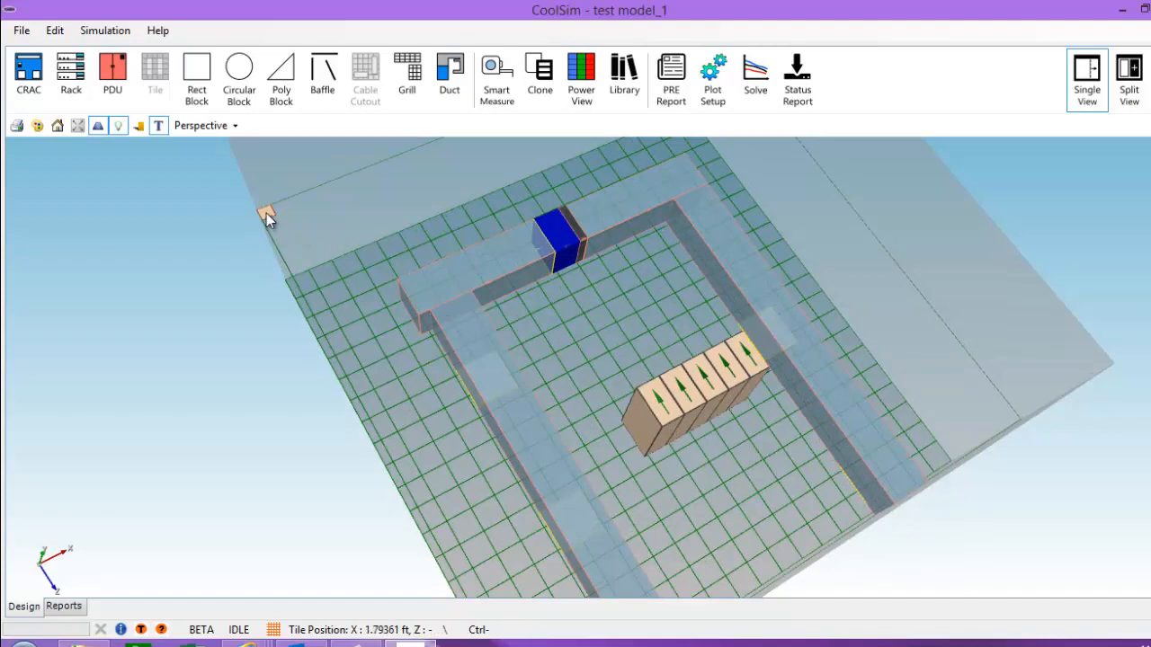
pyautogui.moveTo(735, 477); pyautogui.dragTo(357, 256, button='middle')
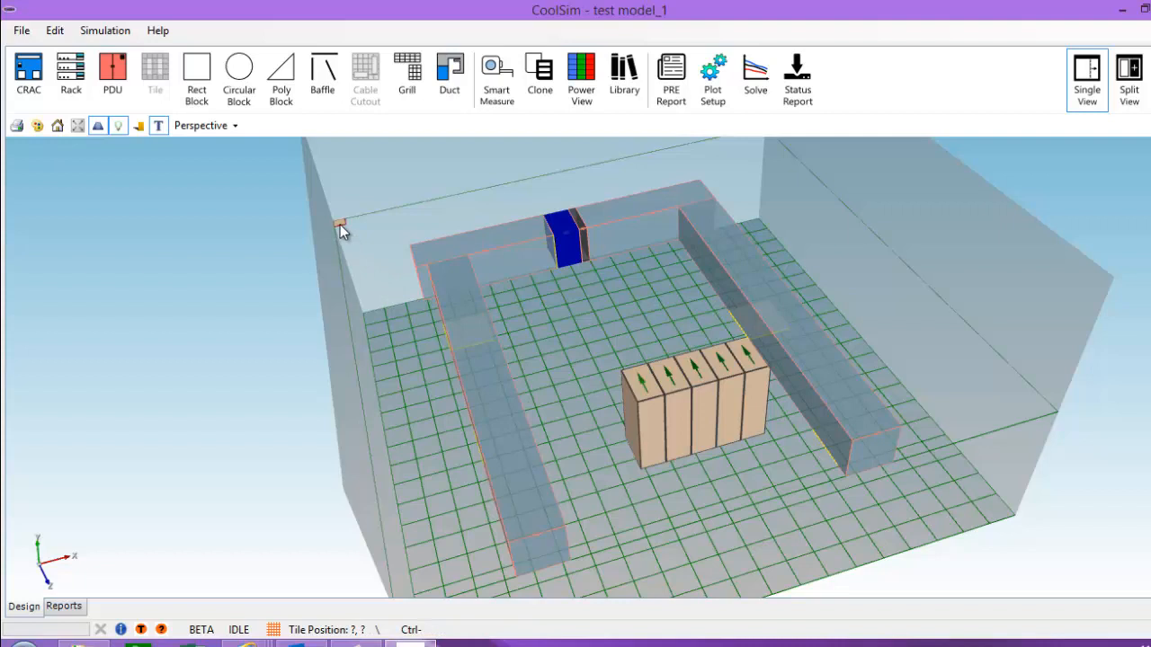
pyautogui.doubleClick(341, 230)
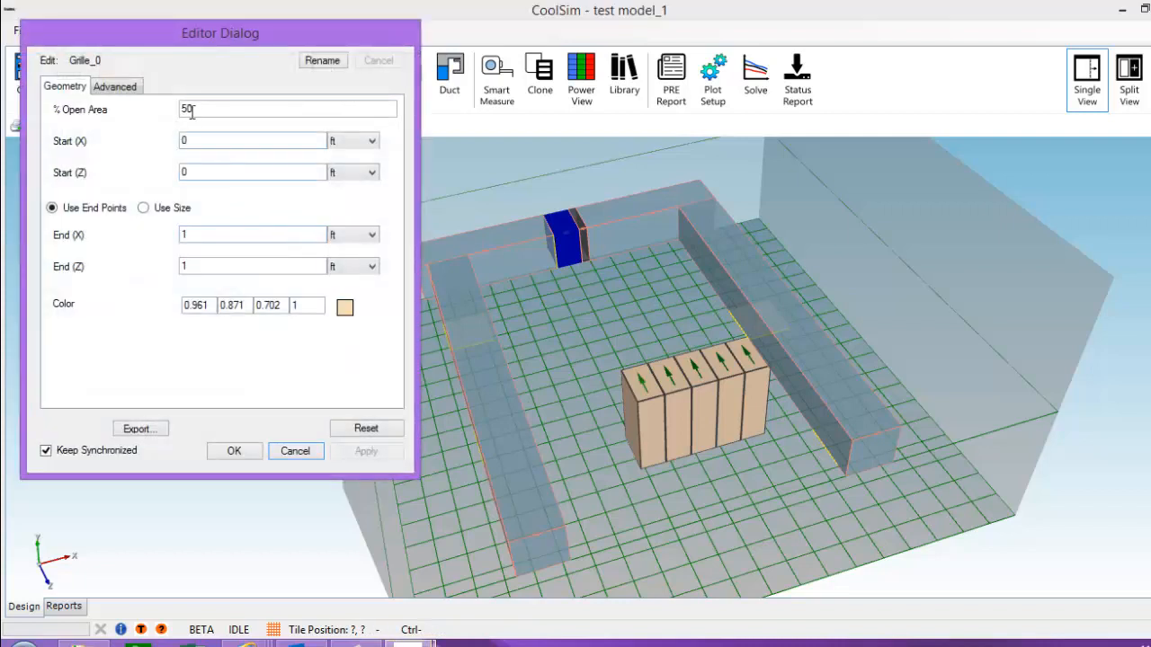
pyautogui.moveTo(206, 110); pyautogui.dragTo(170, 110)
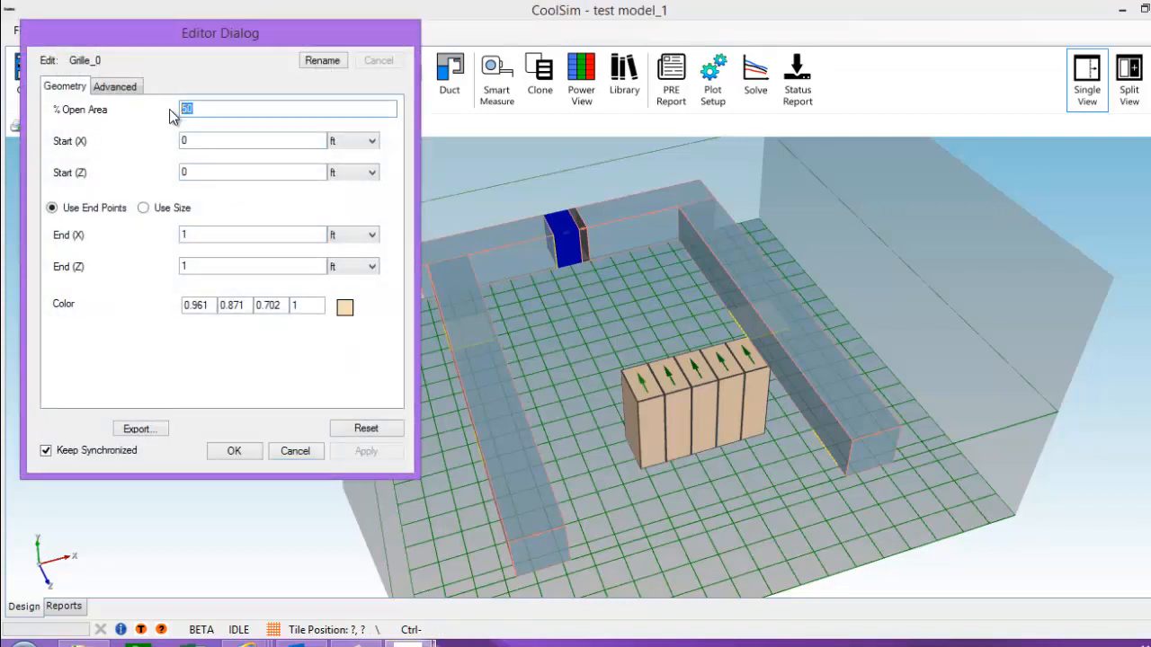
pyautogui.write('20')
pyautogui.click(234, 451)
pyautogui.moveTo(682, 487); pyautogui.dragTo(540, 365, button='middle')
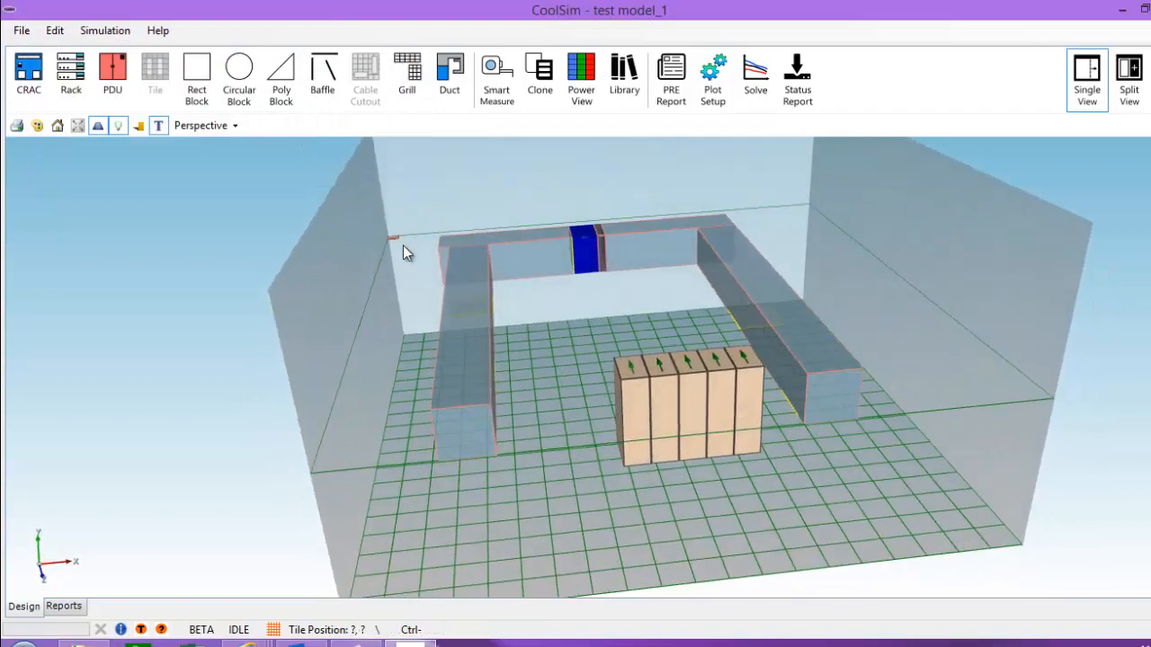
pyautogui.moveTo(660, 342)
pyautogui.mouseDown(button='middle')
pyautogui.moveTo(448, 226)
pyautogui.moveTo(462, 226)
pyautogui.moveTo(483, 324)
pyautogui.moveTo(720, 368)
pyautogui.moveTo(666, 355)
pyautogui.mouseUp(button='middle')
pyautogui.moveTo(449, 375); pyautogui.dragTo(588, 355, button='middle')
pyautogui.moveTo(588, 354); pyautogui.dragTo(546, 328, button='middle')
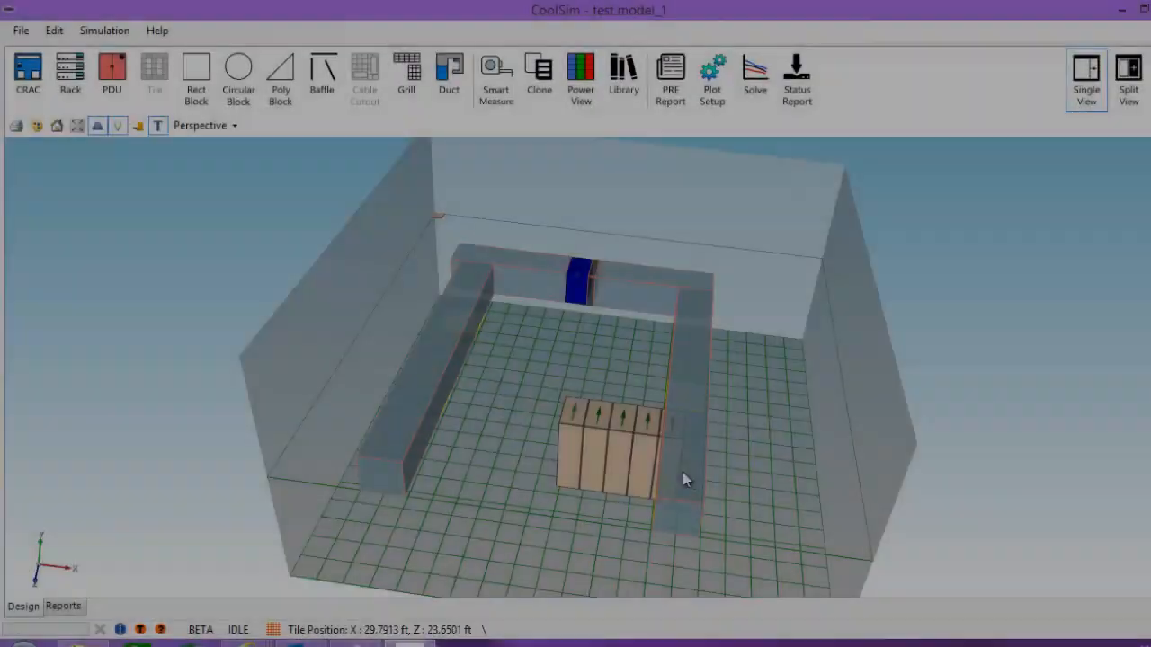
pyautogui.moveTo(682, 472); pyautogui.dragTo(545, 270, button='middle')
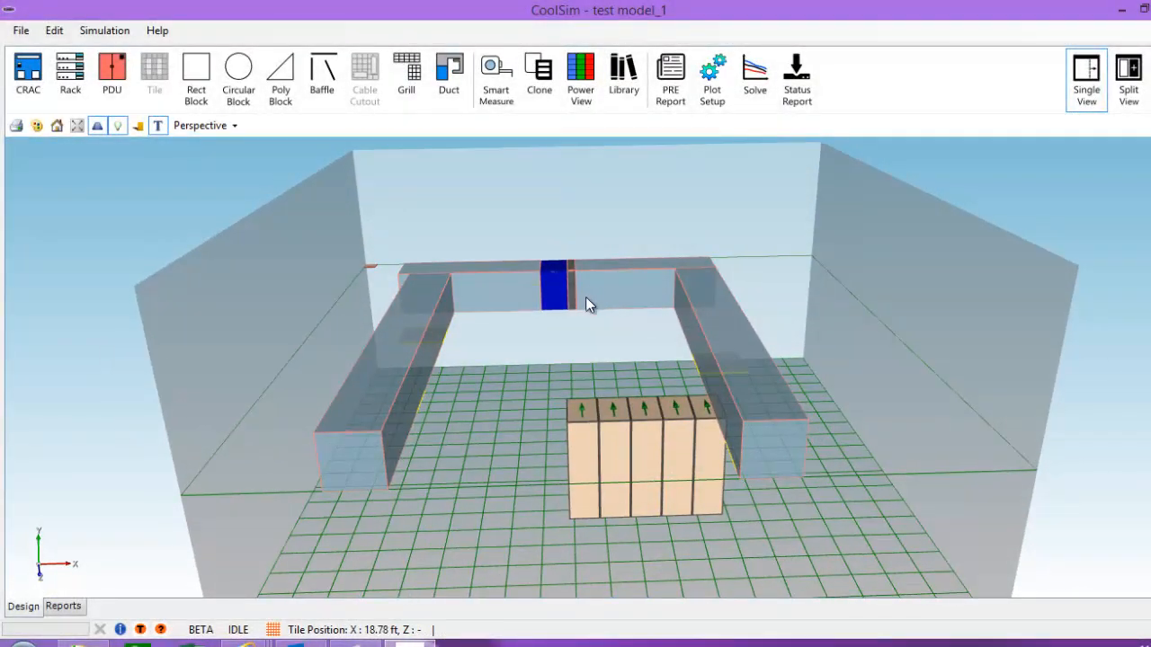
pyautogui.moveTo(554, 329); pyautogui.dragTo(496, 183, button='middle')
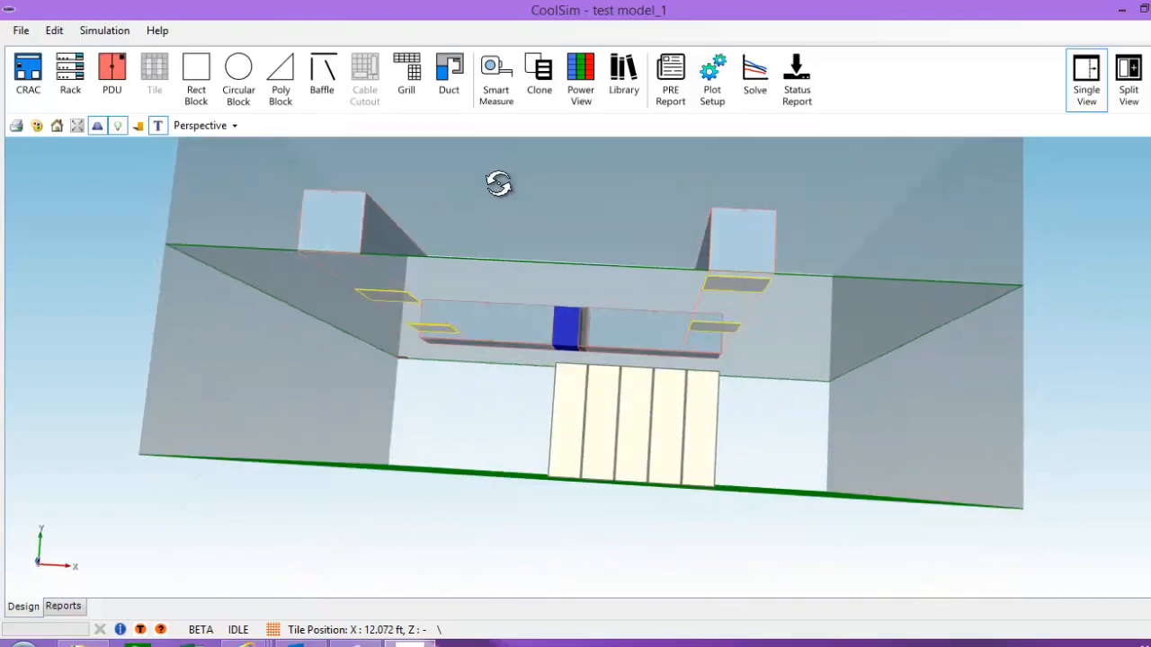
pyautogui.moveTo(444, 303)
pyautogui.mouseDown(button='middle')
pyautogui.moveTo(494, 296)
pyautogui.moveTo(632, 455)
pyautogui.moveTo(538, 454)
pyautogui.moveTo(607, 440)
pyautogui.moveTo(432, 341)
pyautogui.moveTo(558, 484)
pyautogui.moveTo(548, 475)
pyautogui.mouseUp(button='middle')
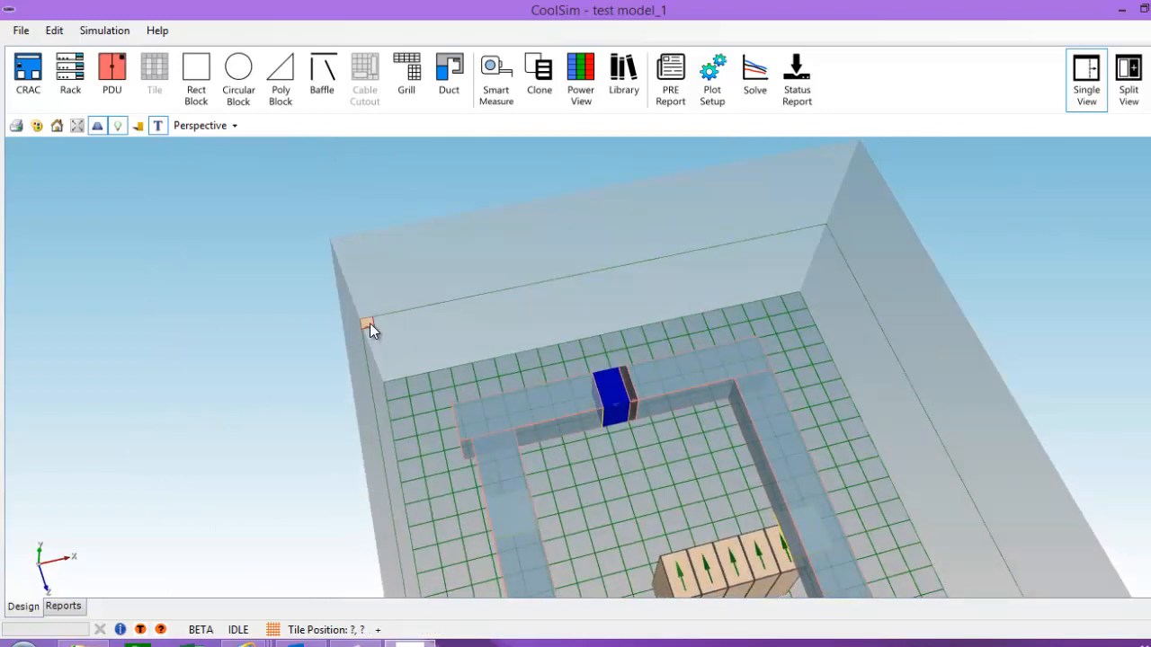
pyautogui.doubleClick(368, 322)
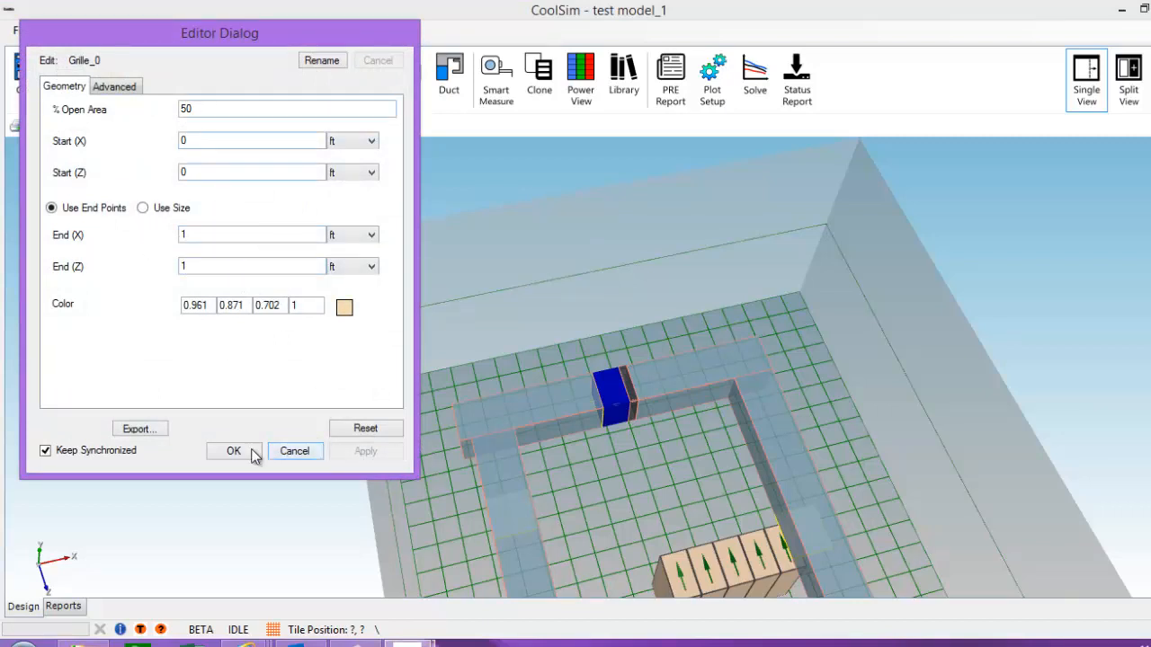
pyautogui.click(282, 452)
pyautogui.scroll(-6, 494, 490)
pyautogui.moveTo(696, 518); pyautogui.dragTo(389, 278, button='middle')
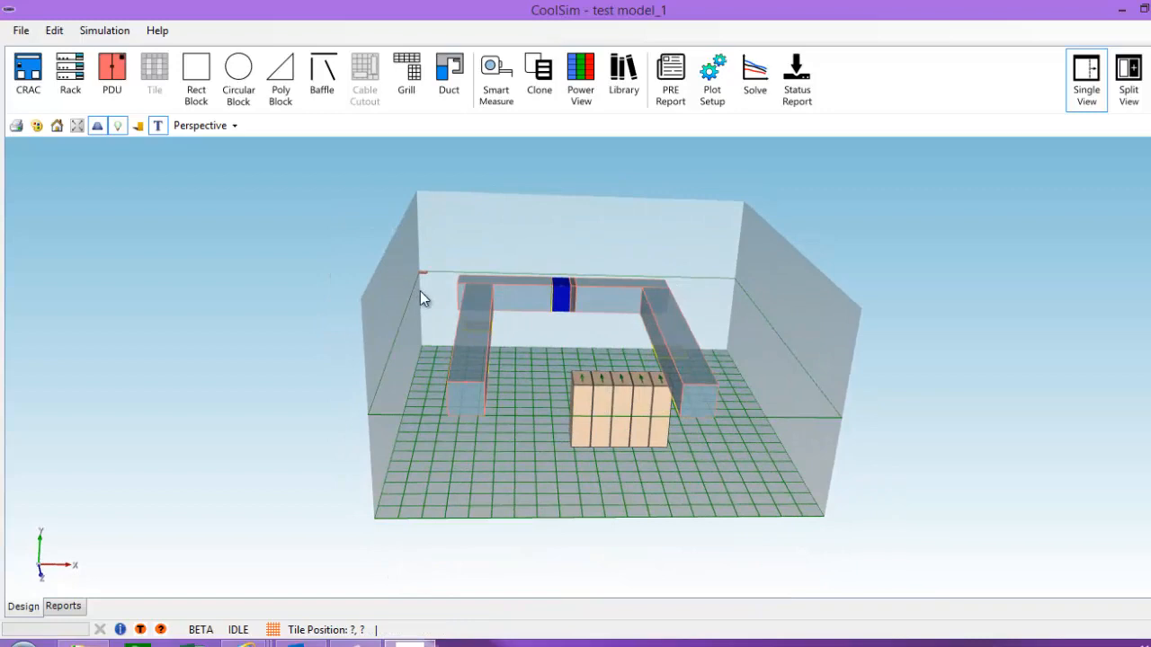
pyautogui.moveTo(648, 441); pyautogui.dragTo(824, 568, button='middle')
pyautogui.scroll(2, 705, 312)
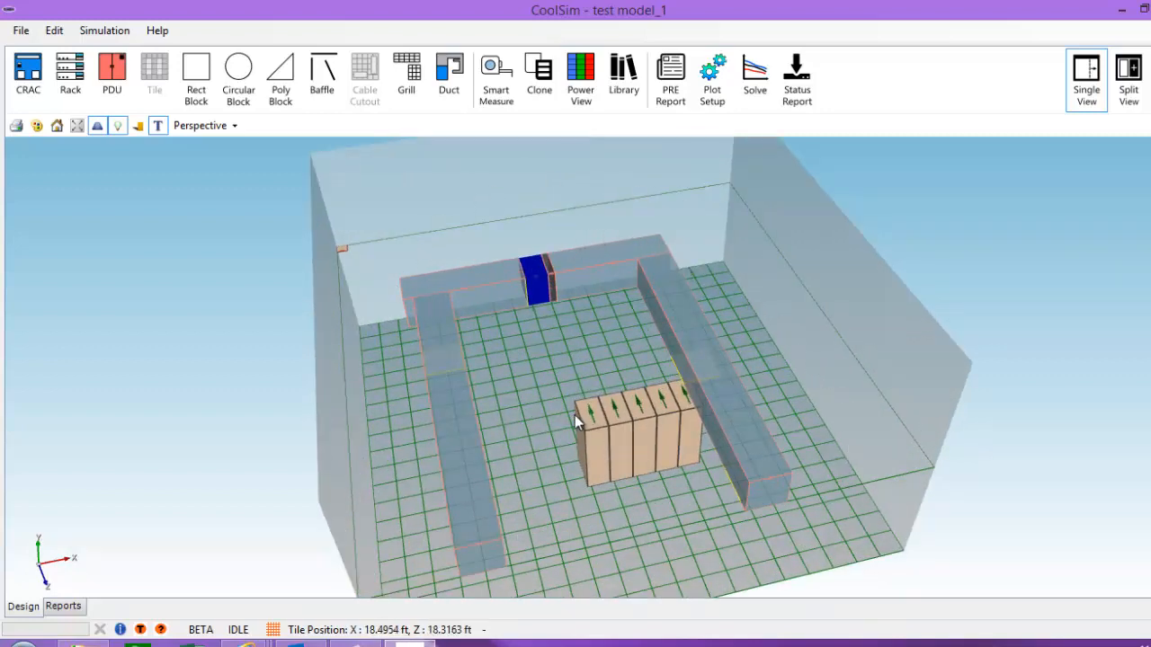
pyautogui.moveTo(599, 436); pyautogui.dragTo(654, 453, button='middle')
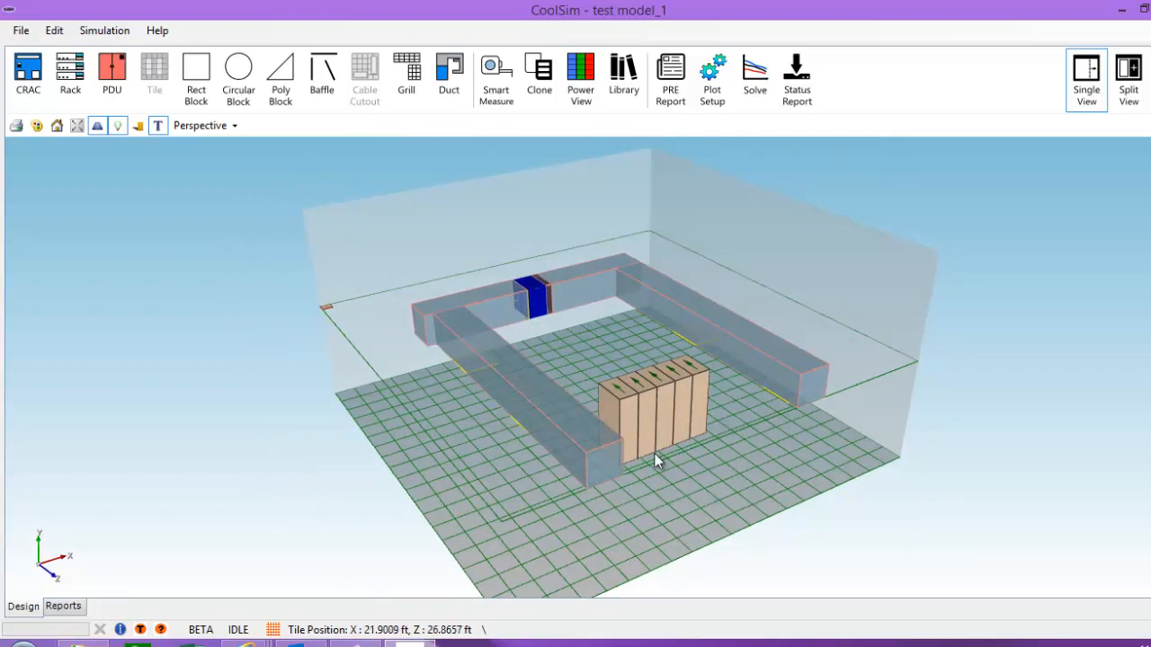
# Step: Submit test model_1 for solving at Coarse mesh density and check the job status
pyautogui.click(754, 99)
pyautogui.moveTo(295, 105); pyautogui.dragTo(954, 114)
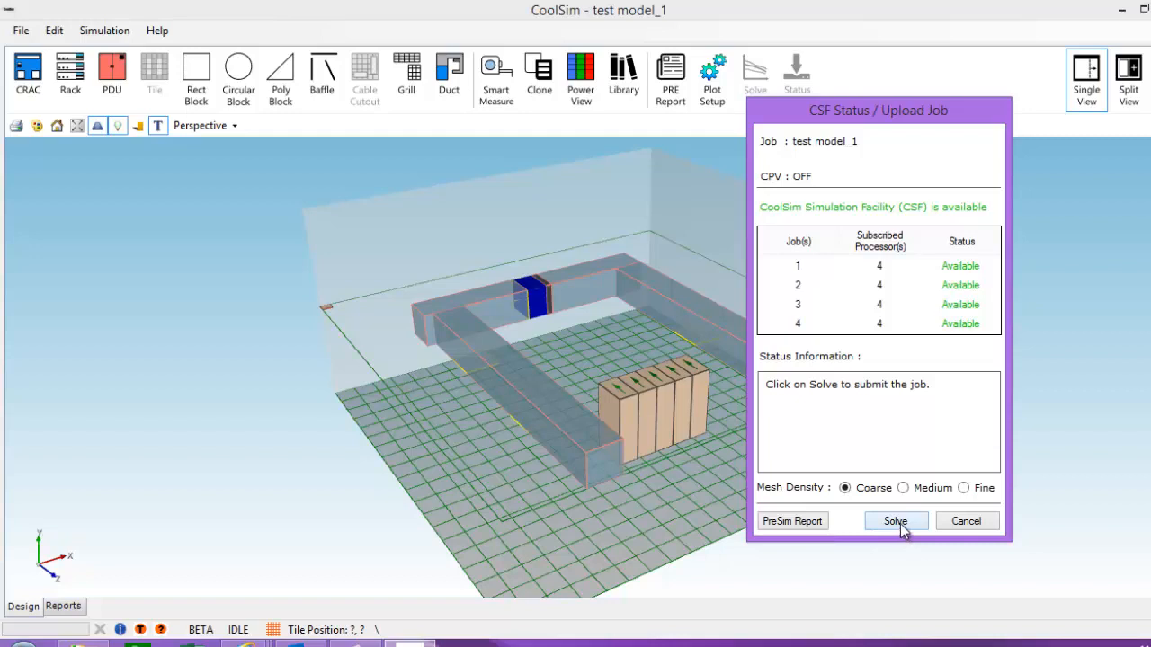
pyautogui.click(899, 527)
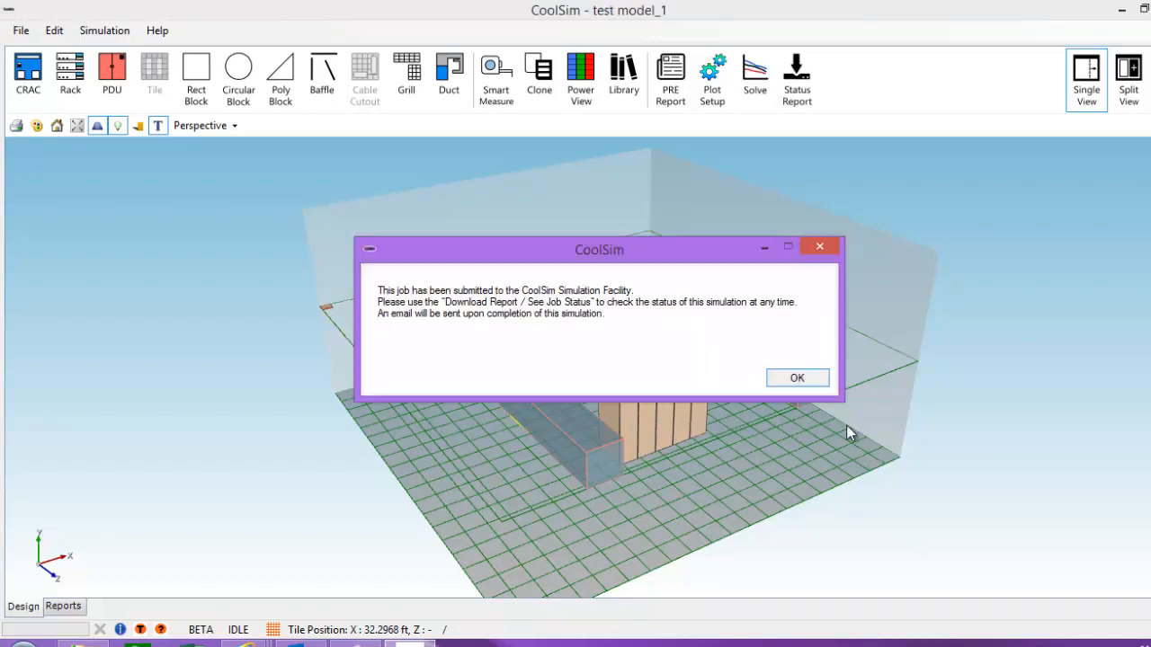
pyautogui.click(797, 378)
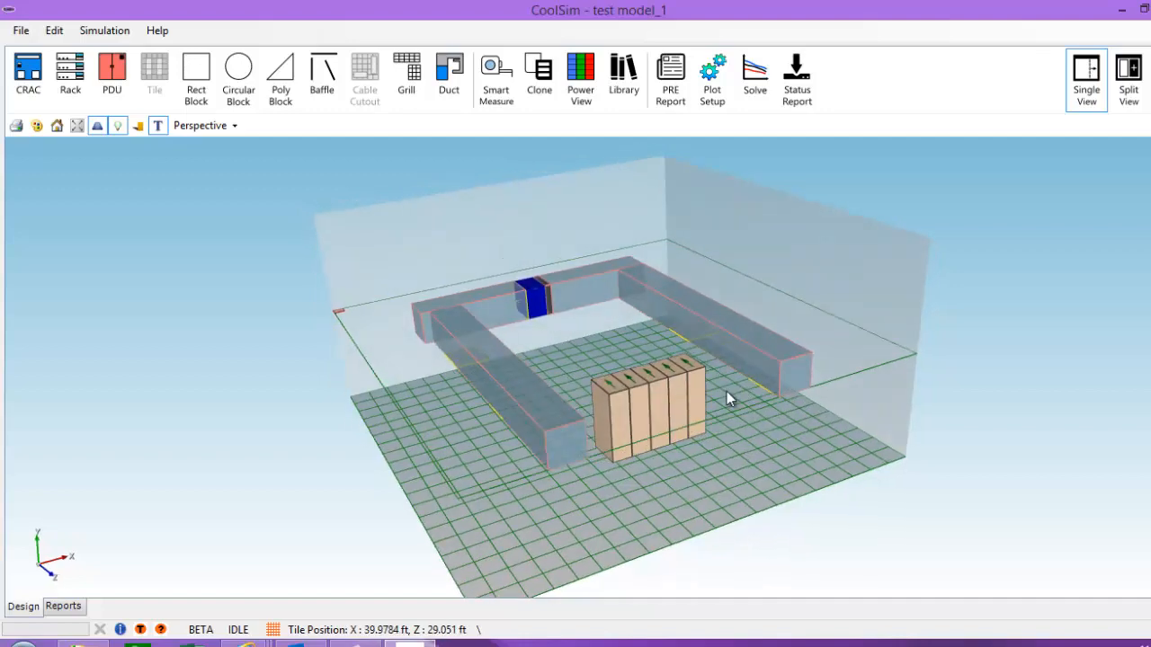
pyautogui.click(796, 79)
# Step: Move the Job Status window aside to reveal test_model_1's finished Data Center Report
pyautogui.moveTo(340, 155); pyautogui.dragTo(762, 110)
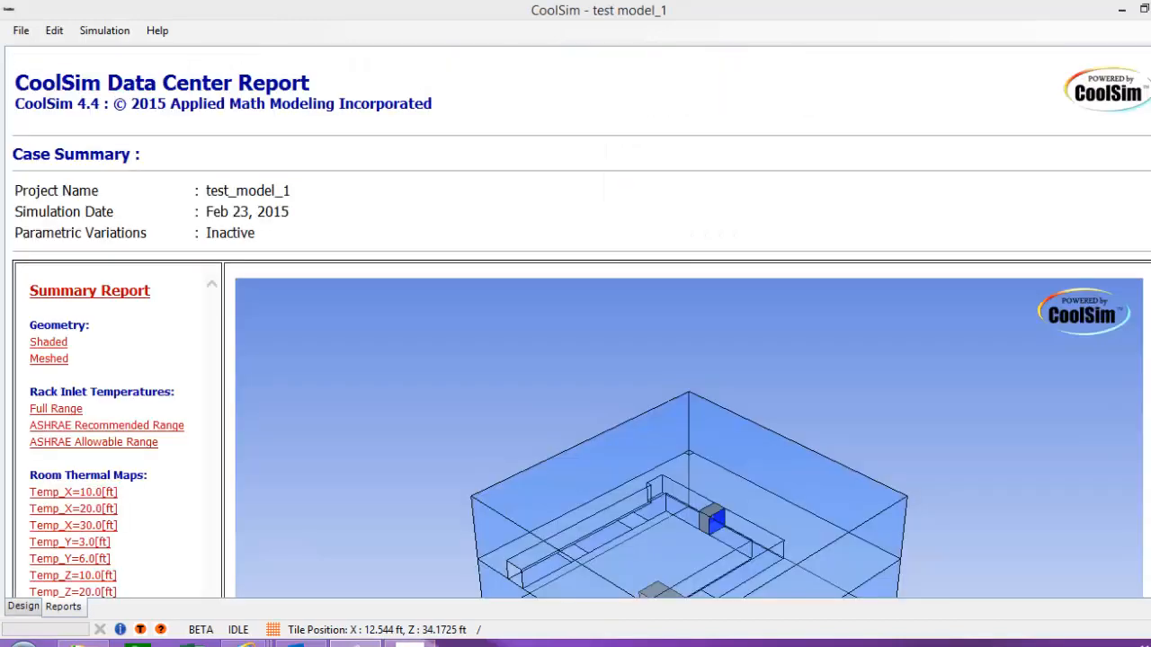
# Step: Display the CRAC Supply Air Pathlines plot, velocity-coloured from 0 to 689.3 ft/min
pyautogui.scroll(-3, 576, 360)
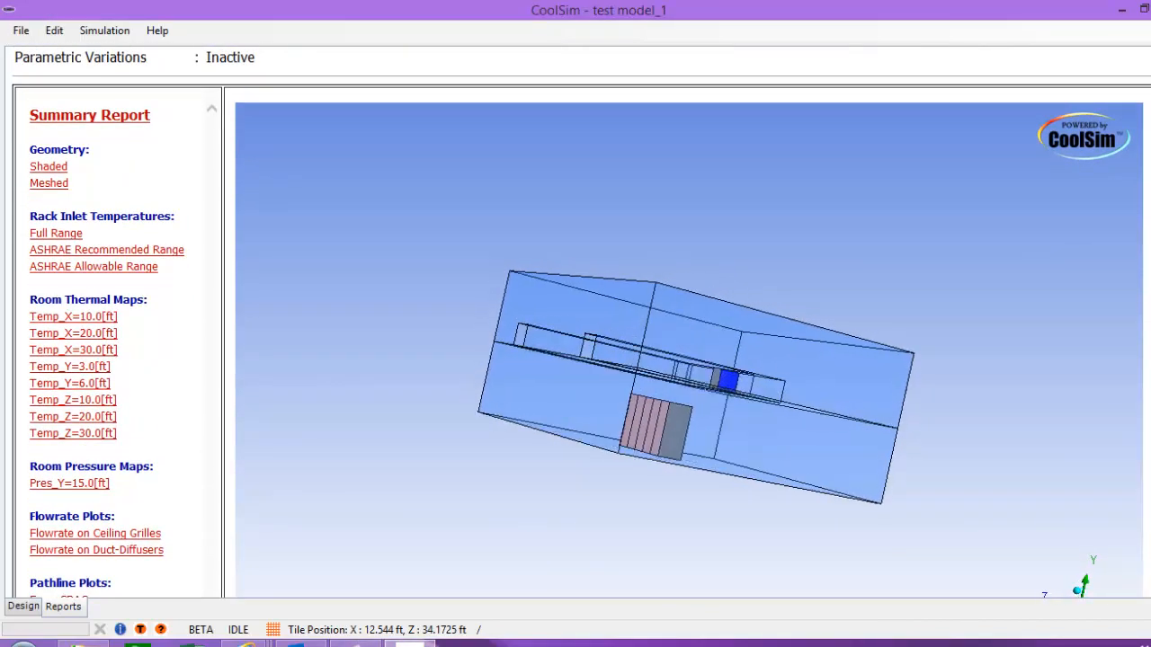
pyautogui.scroll(-1, 576, 360)
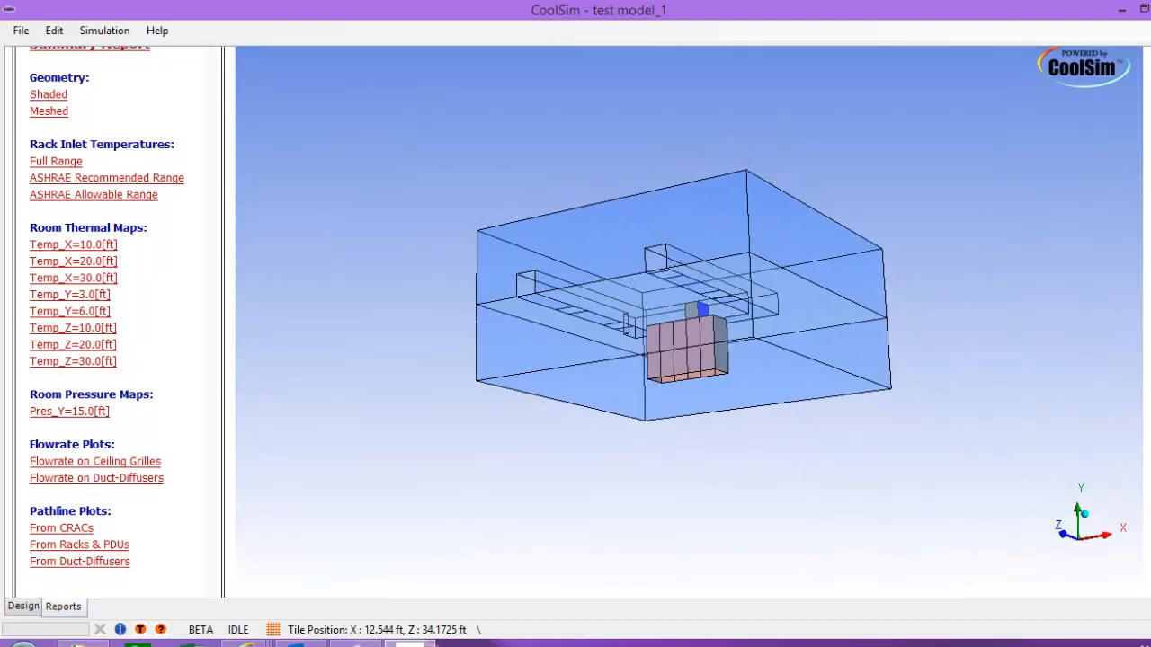
pyautogui.click(61, 529)
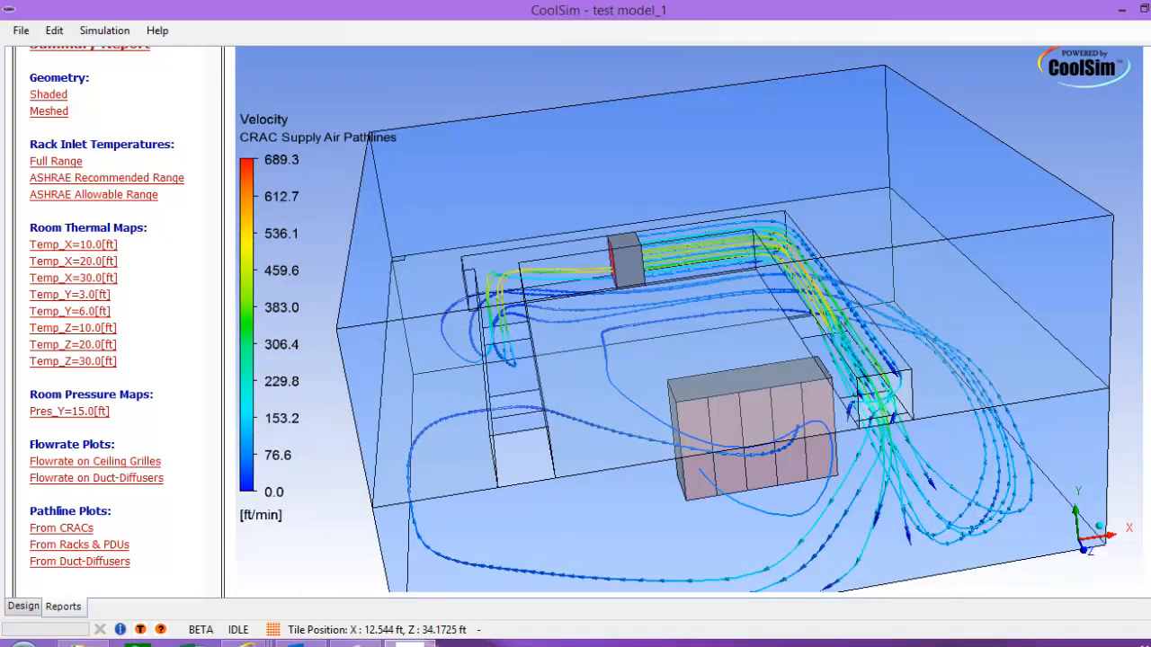
# Step: Show the air pathlines coming from the racks and PDUs
pyautogui.click(79, 545)
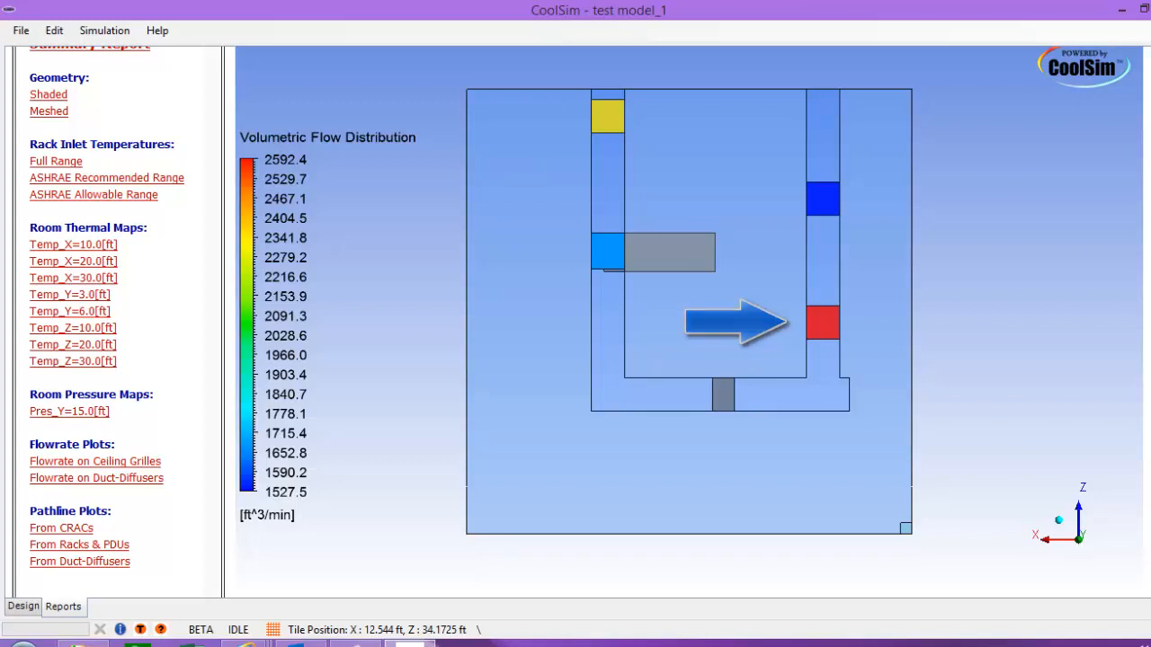
# Step: Show the Ceiling Grilles flowrate plot at a uniform 0.7 ft^3/min, viewed from several angles
pyautogui.moveTo(688, 359); pyautogui.dragTo(486, 346, button='middle')
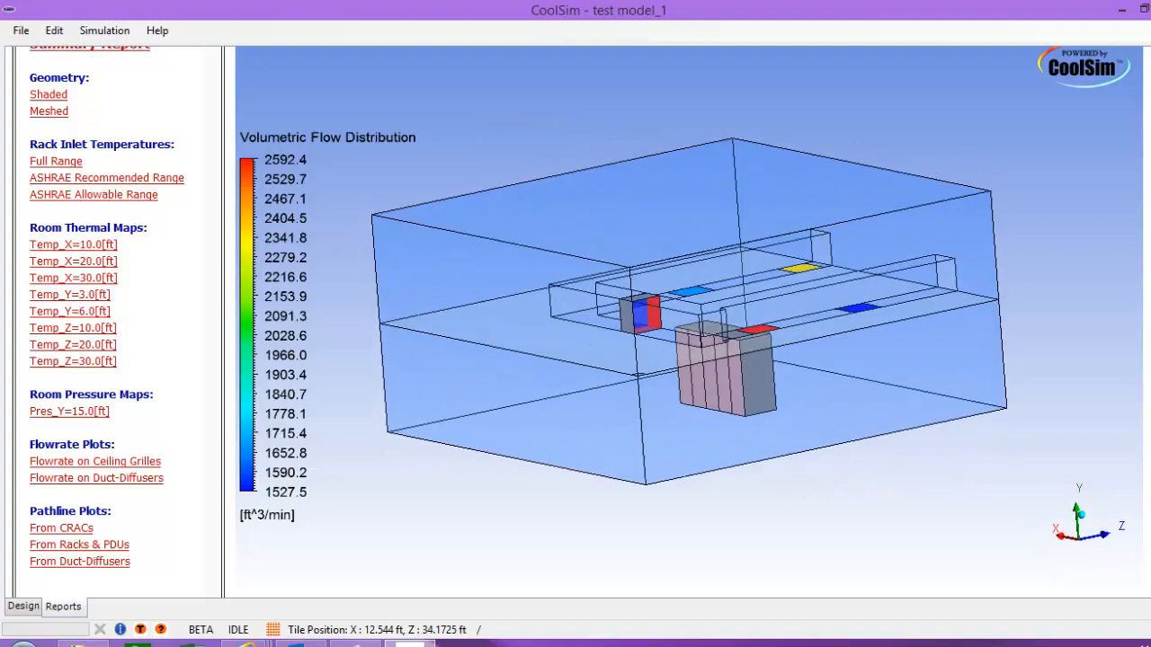
pyautogui.click(97, 479)
pyautogui.moveTo(702, 341); pyautogui.dragTo(661, 292, button='middle')
pyautogui.scroll(3, 688, 322)
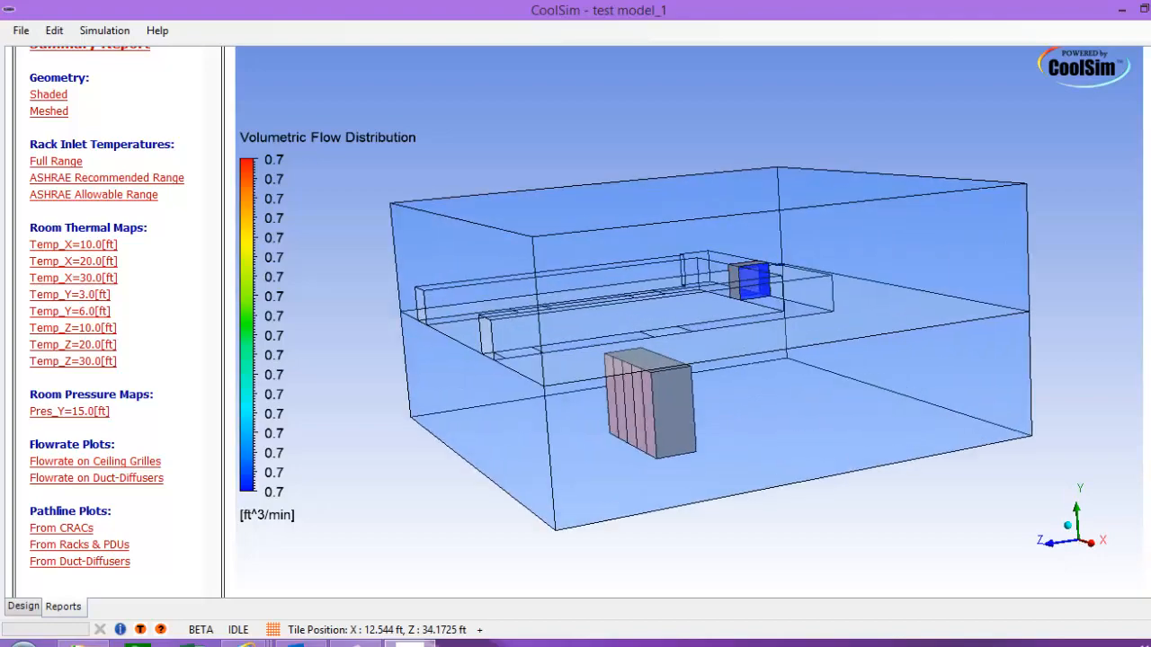
pyautogui.moveTo(665, 315)
pyautogui.mouseDown(button='middle')
pyautogui.moveTo(697, 391)
pyautogui.moveTo(674, 292)
pyautogui.moveTo(755, 302)
pyautogui.moveTo(814, 360)
pyautogui.moveTo(863, 310)
pyautogui.moveTo(720, 279)
pyautogui.moveTo(661, 297)
pyautogui.moveTo(652, 320)
pyautogui.mouseUp(button='middle')
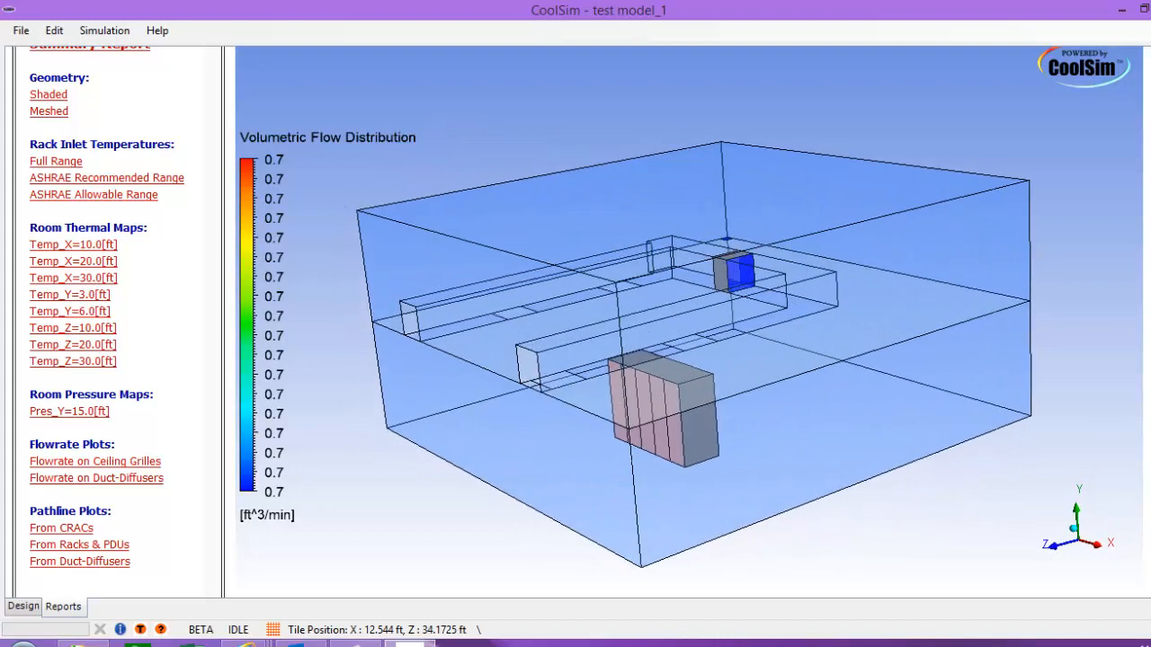